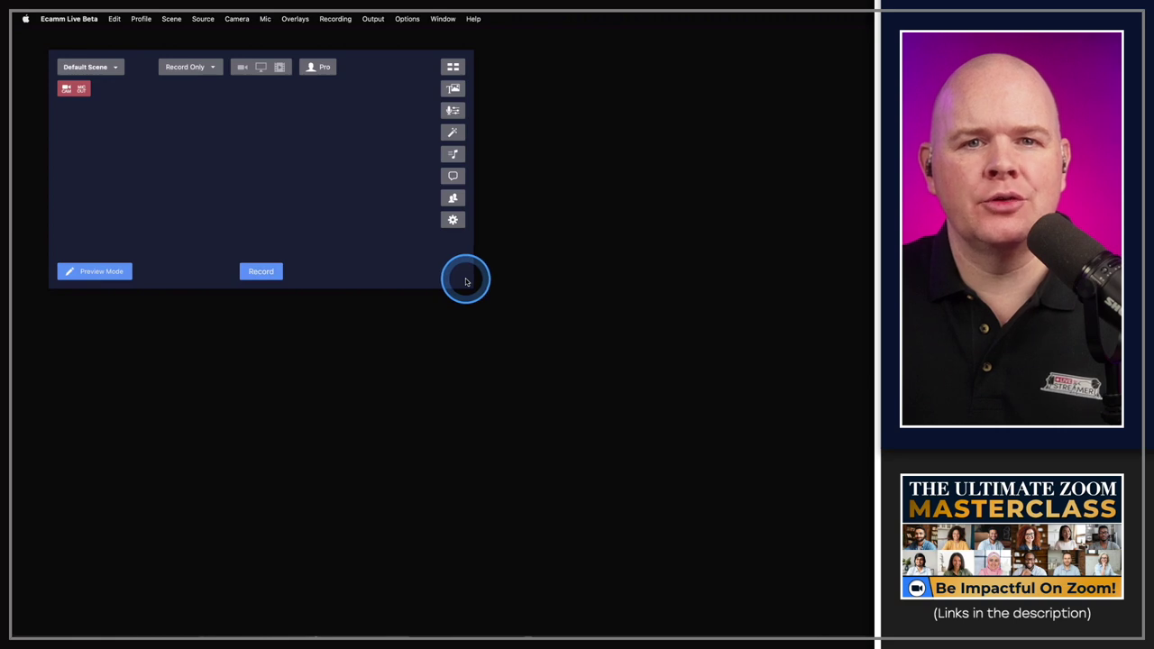
Enlarge the main video window so it fills most of the desktop's width.
drag(468, 283, 778, 442)
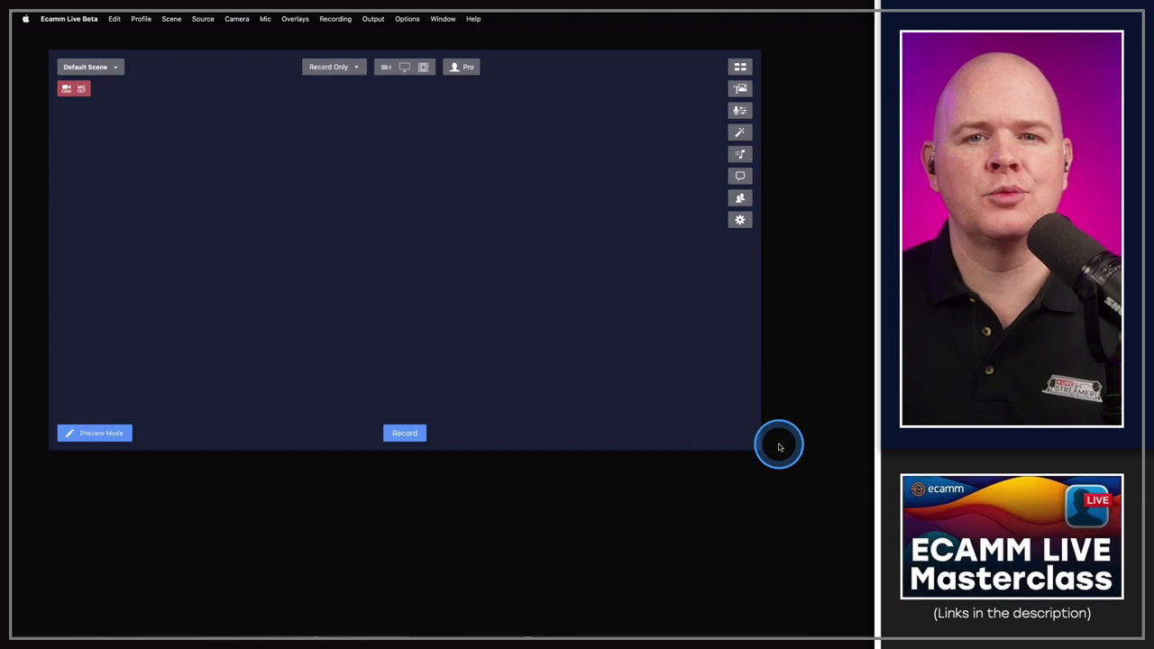
drag(758, 449, 832, 500)
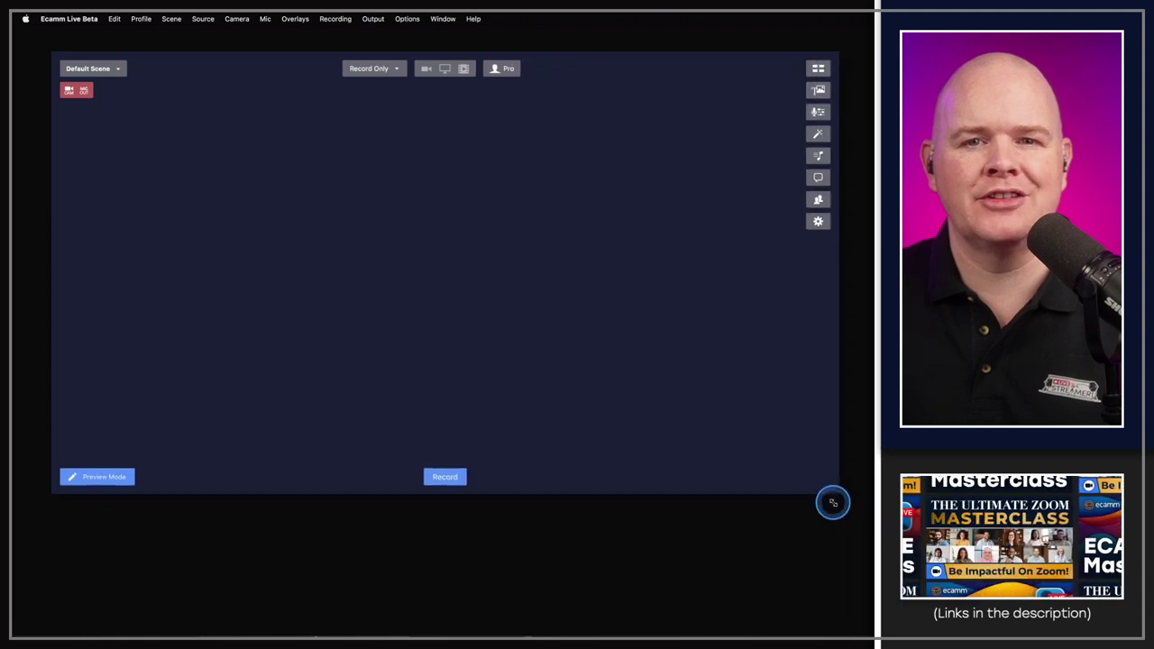
click(649, 352)
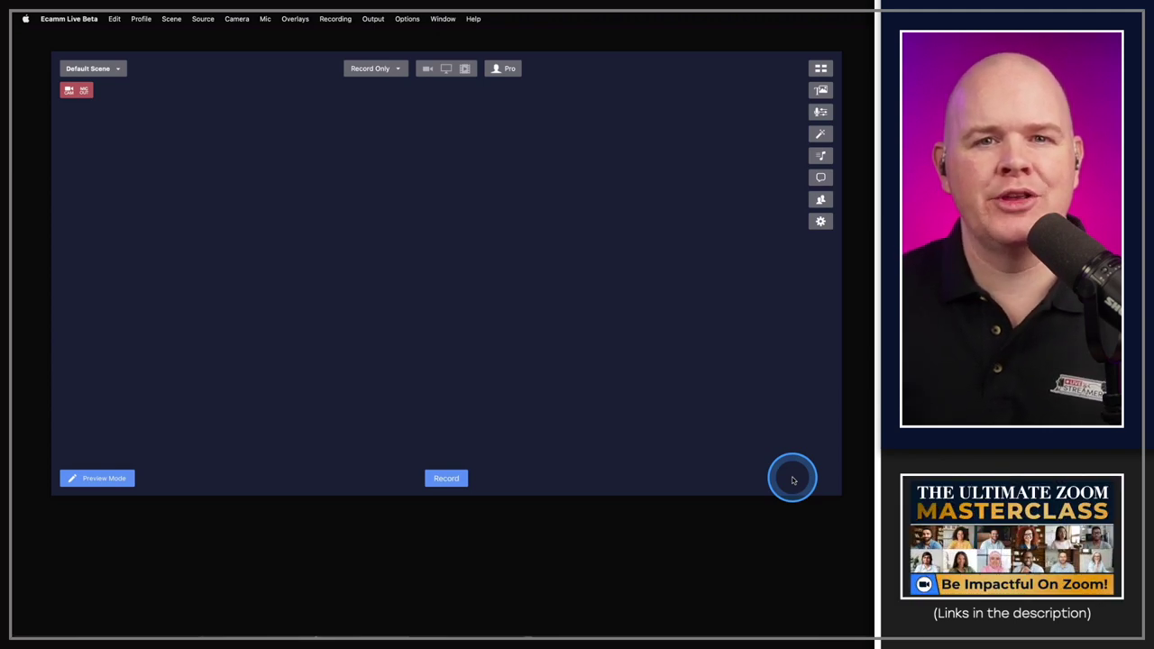
Enable the Virtual Cam output alongside recording, after checking the virtual camera's output settings.
click(397, 70)
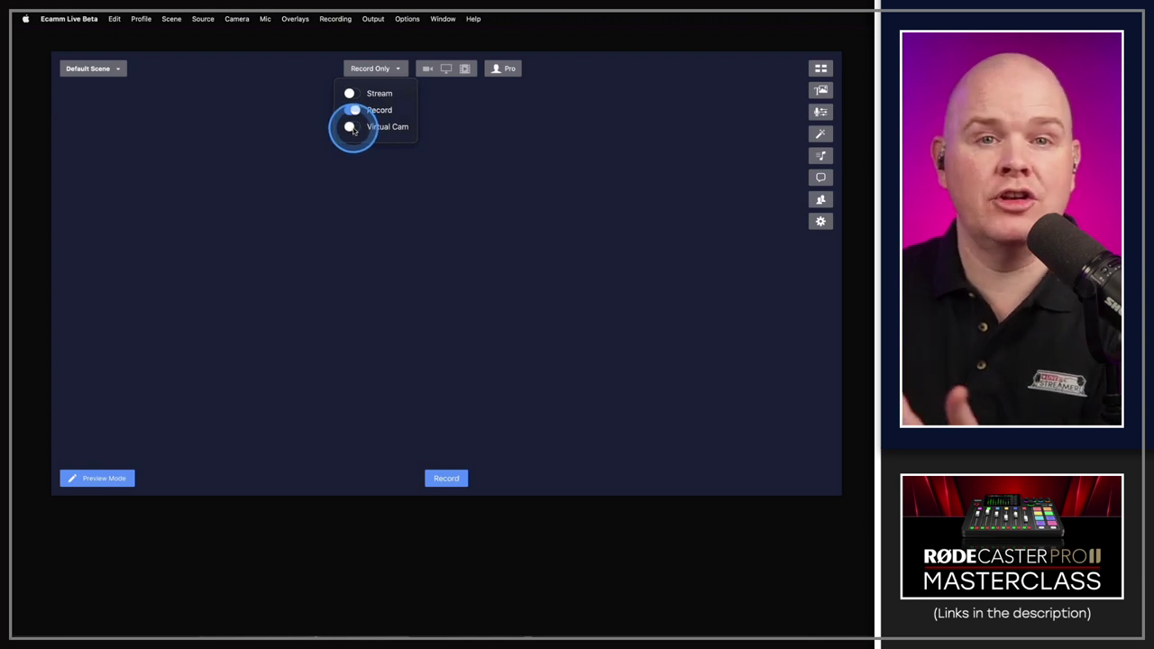
click(374, 19)
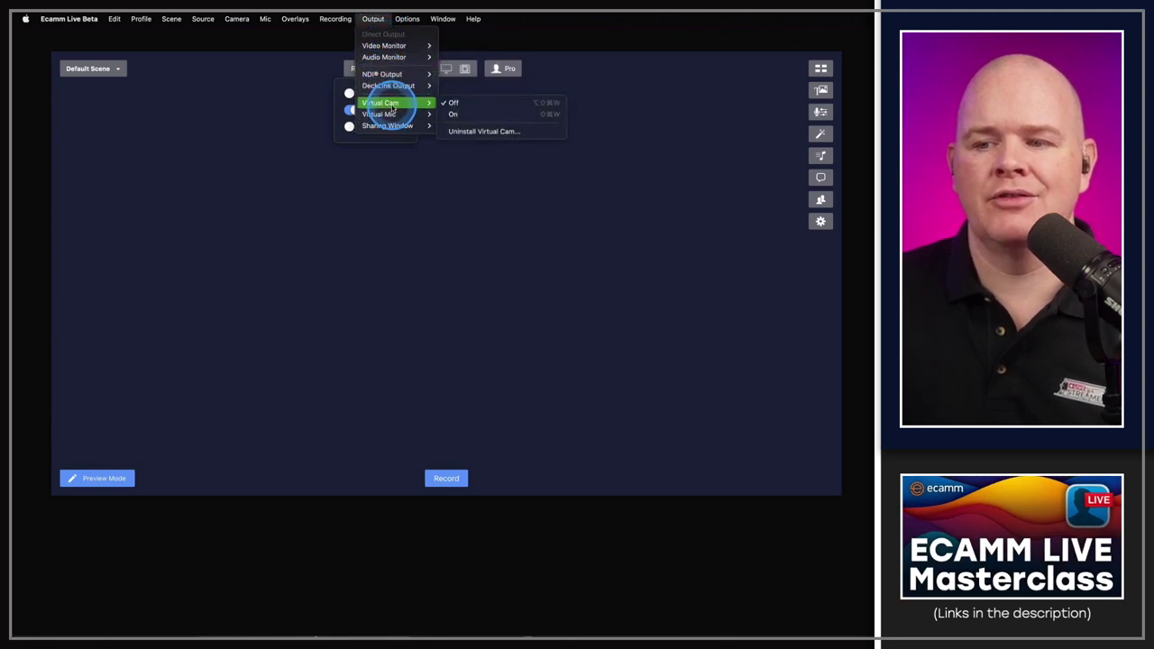
click(296, 105)
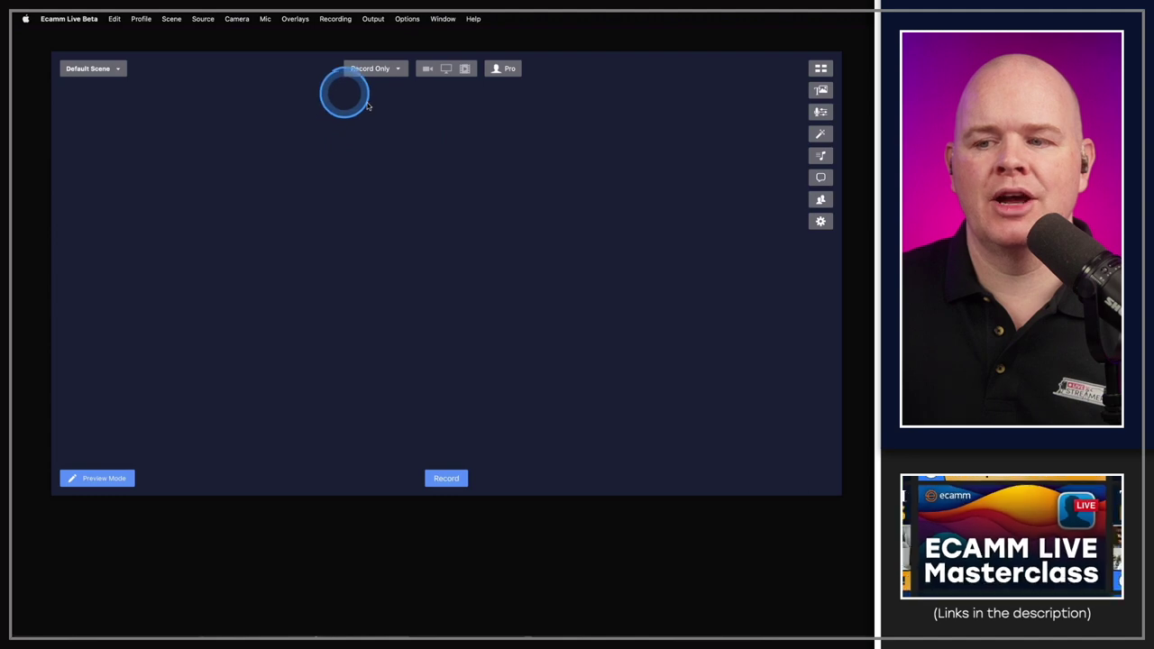
click(390, 71)
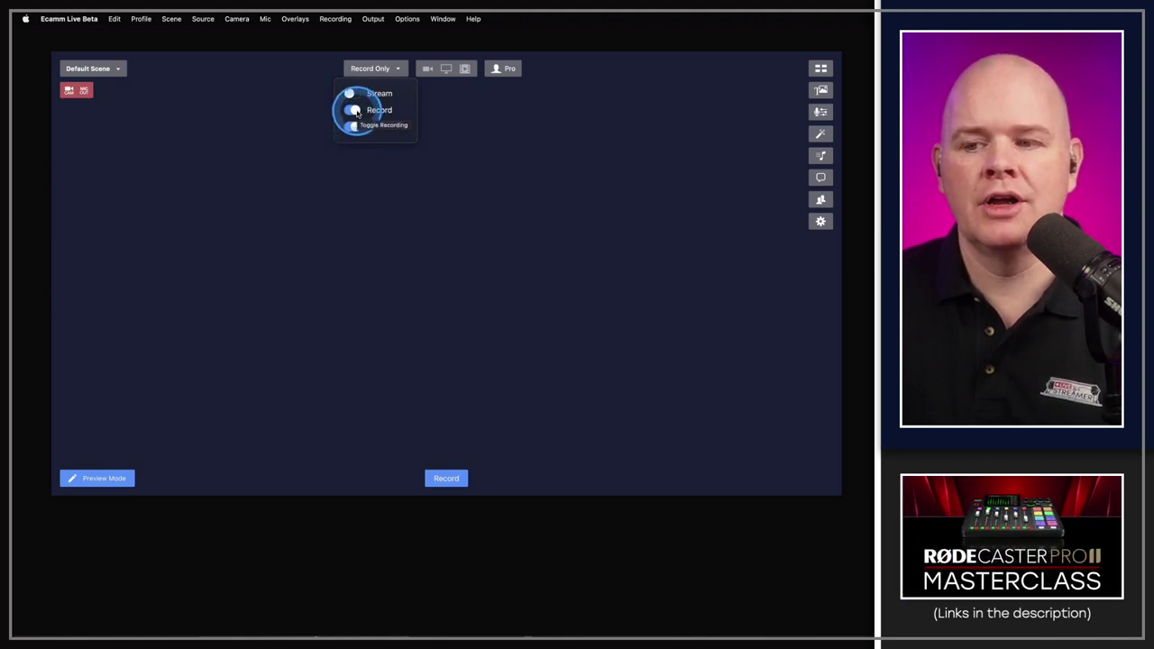
Try the output mode with recording off, try it with streaming on, and return to recording only.
click(354, 110)
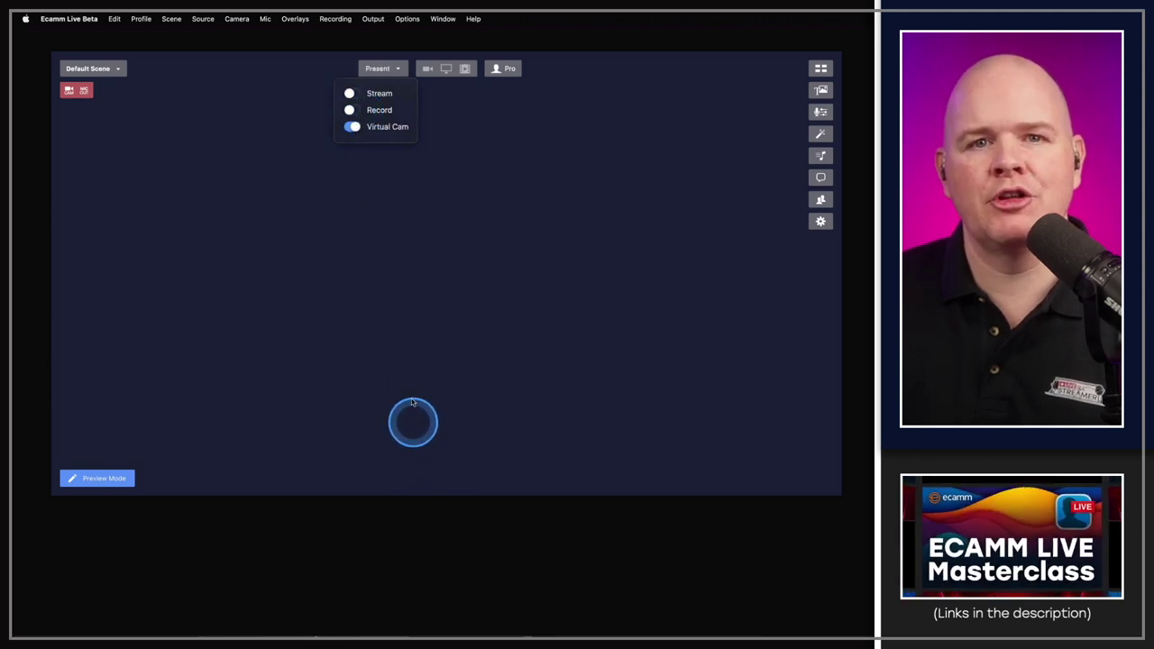
click(353, 112)
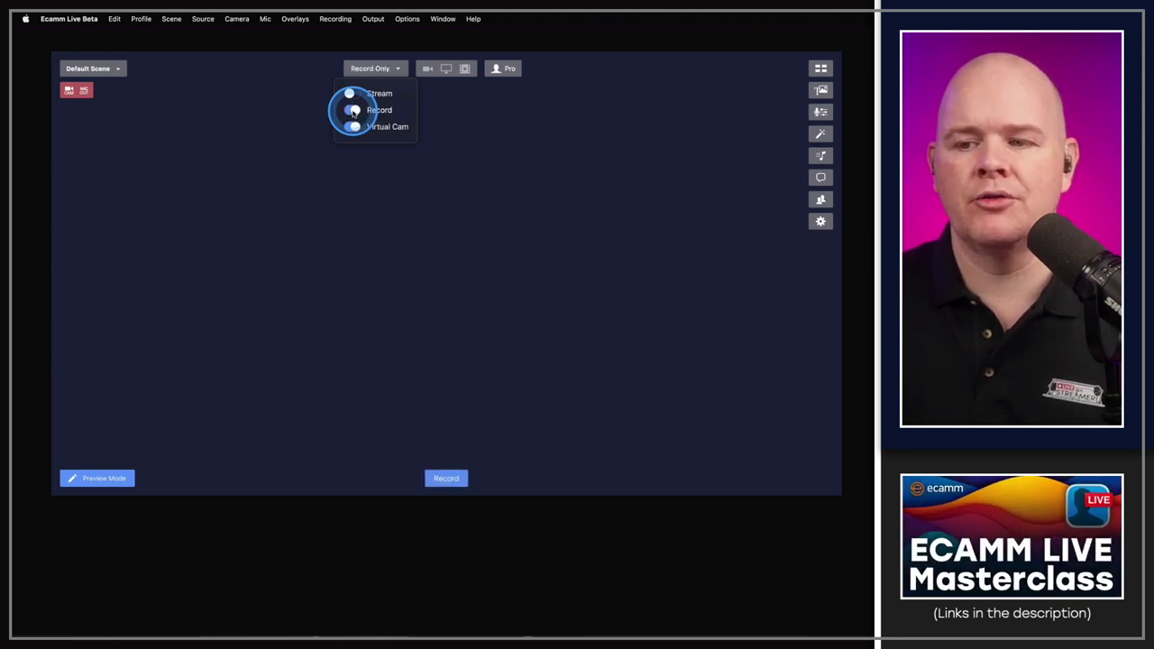
click(351, 94)
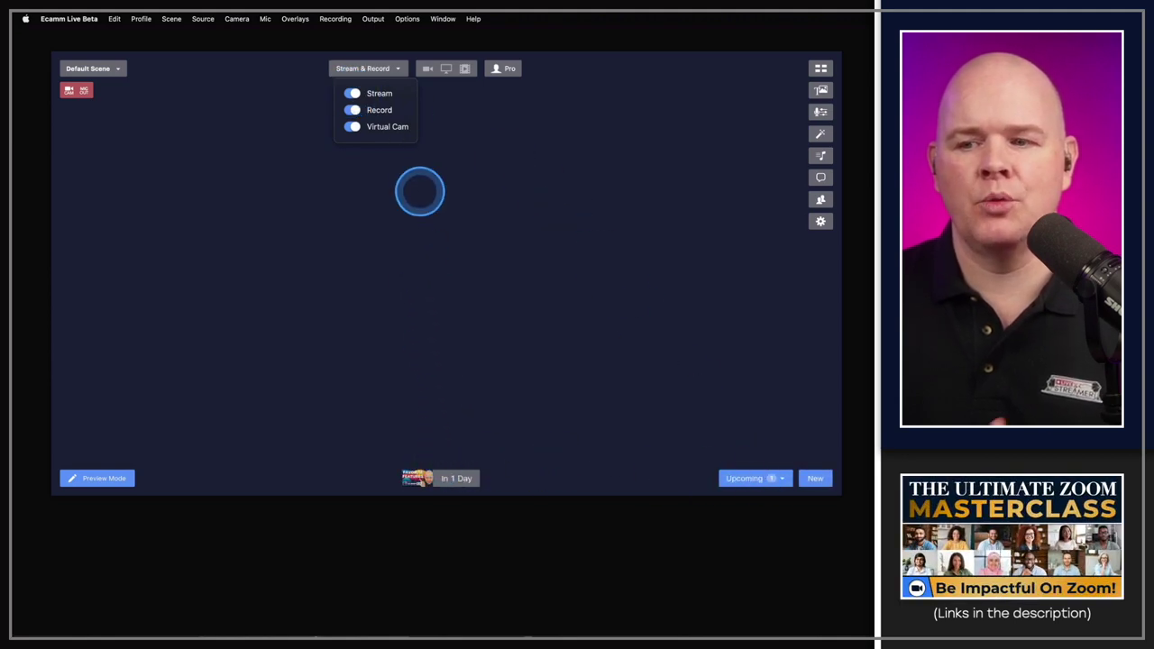
click(352, 94)
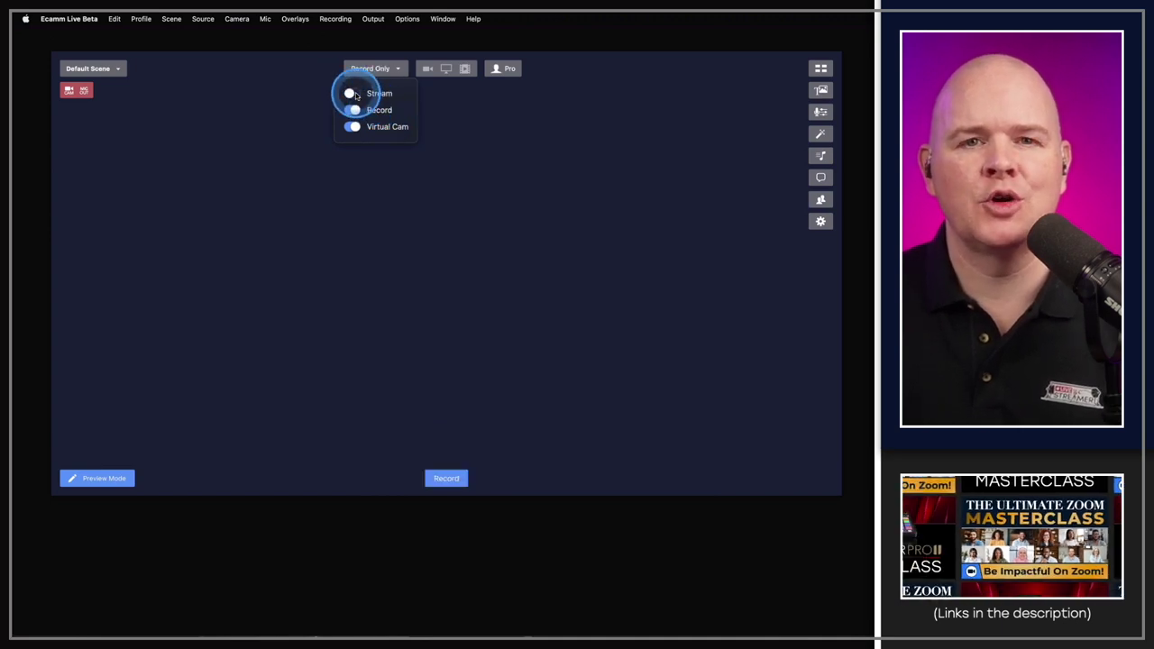
click(459, 187)
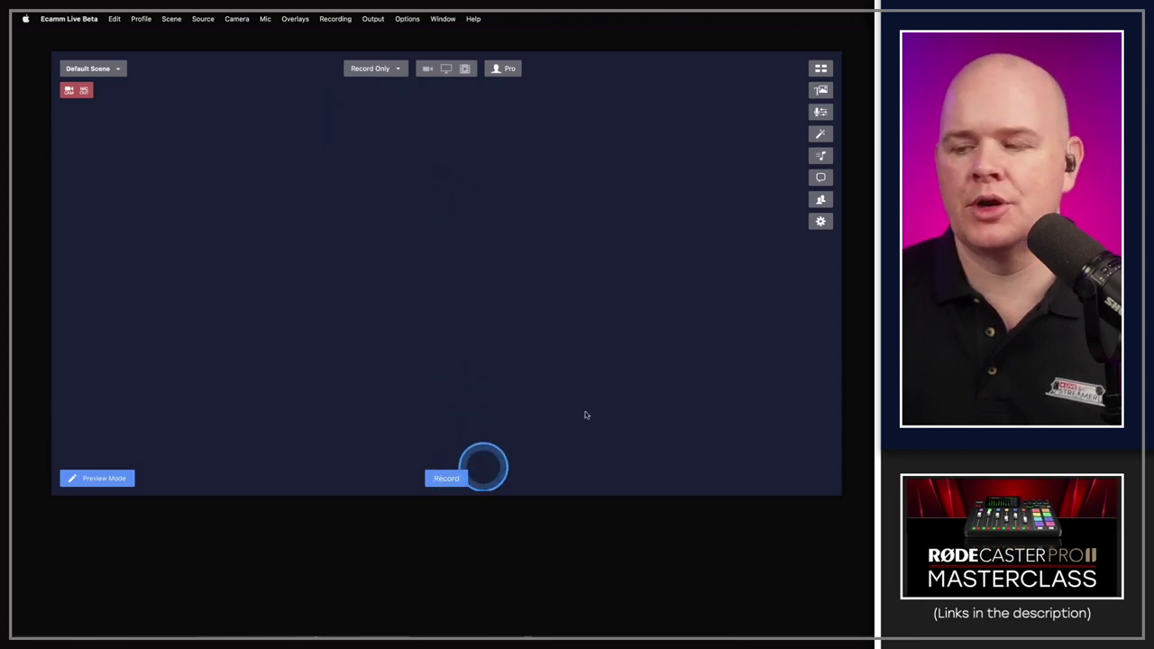
Review the recording preferences and move their window clear of the main video window.
click(820, 223)
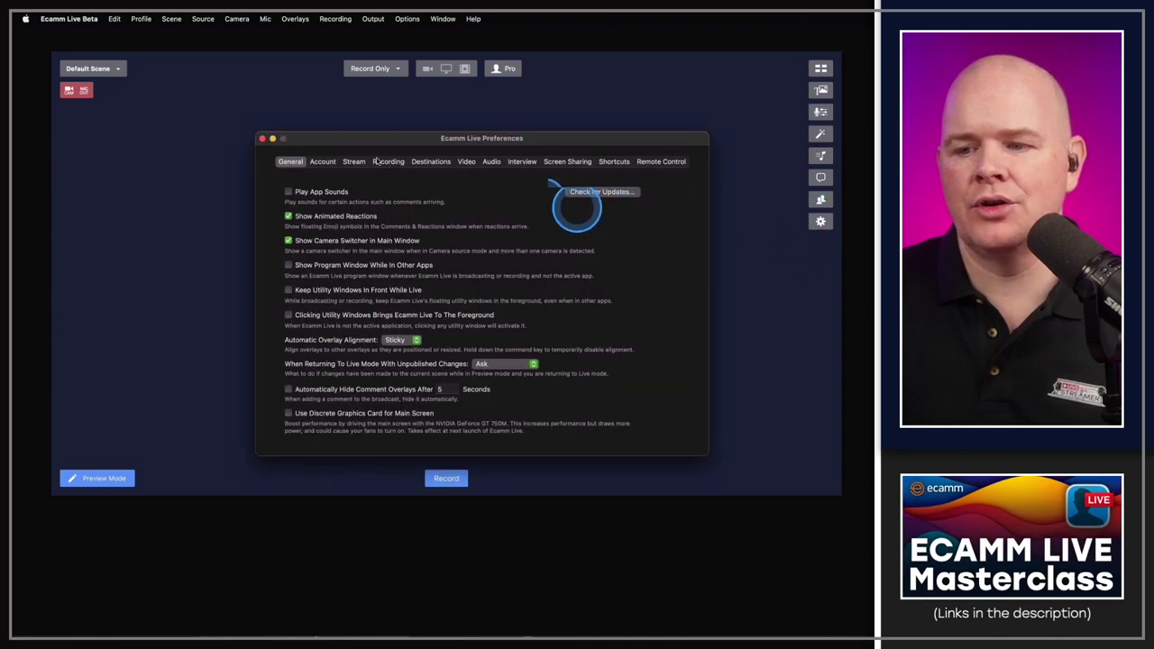
click(390, 162)
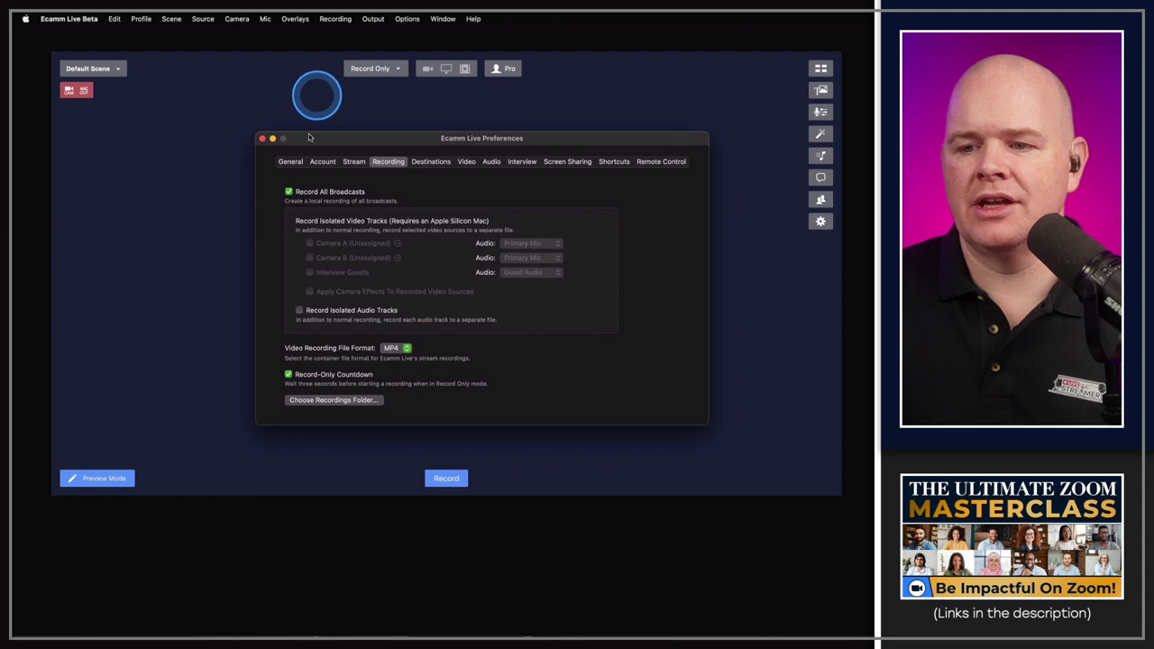
drag(306, 141, 870, 510)
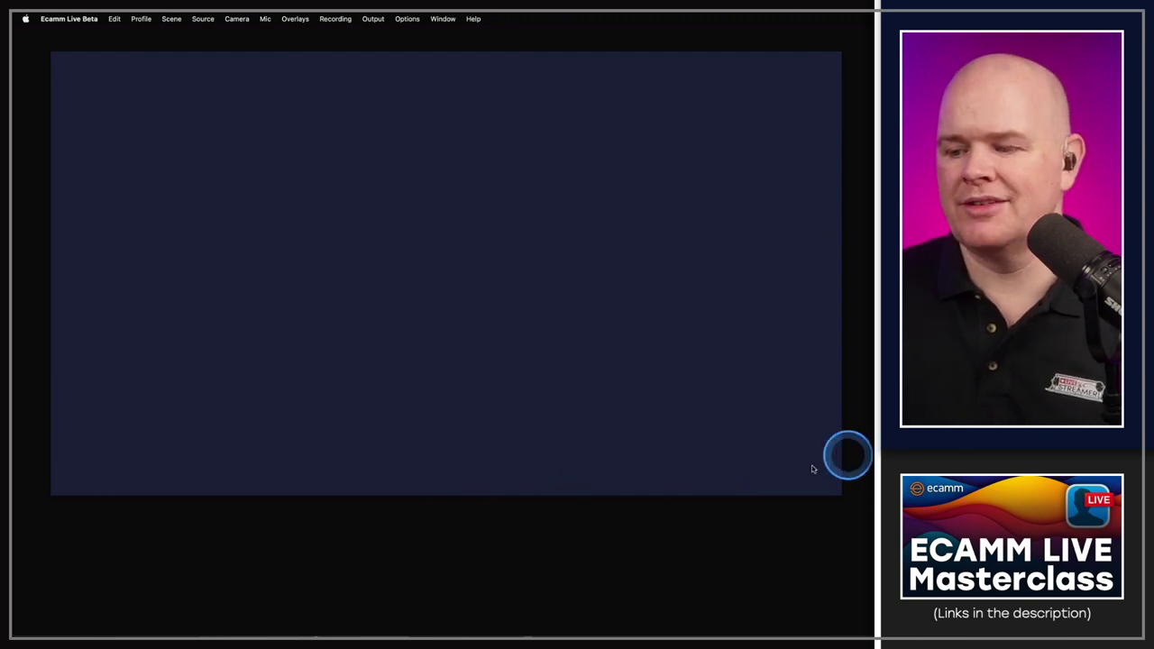
End the running test recording and confirm.
mouse_move(814, 472)
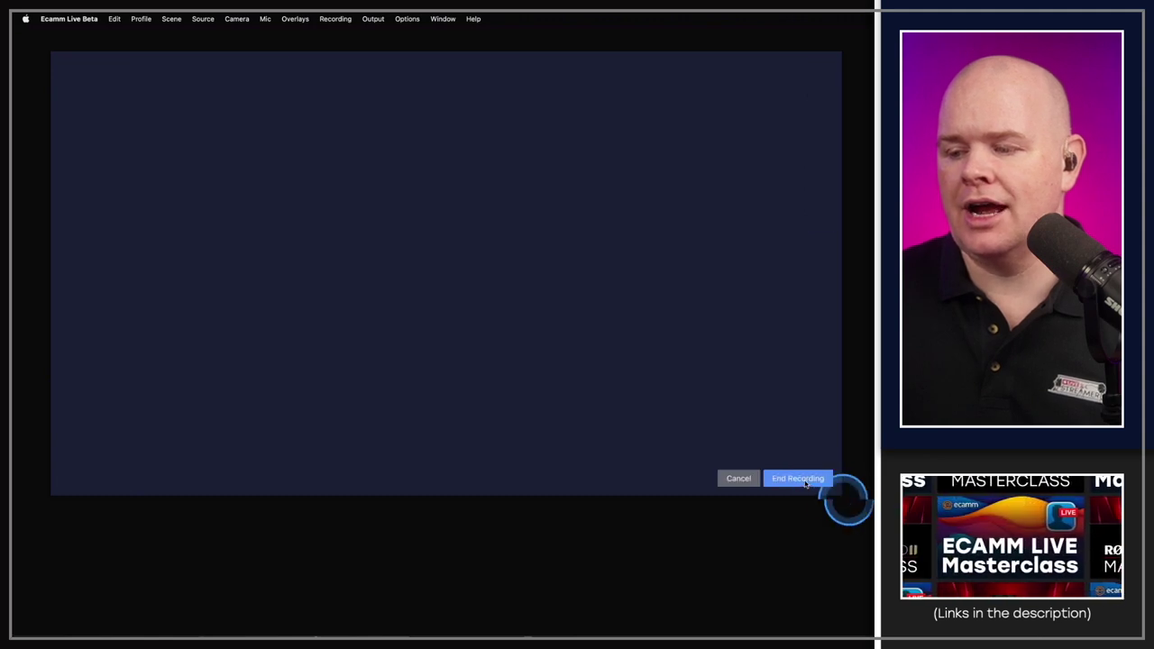
click(813, 479)
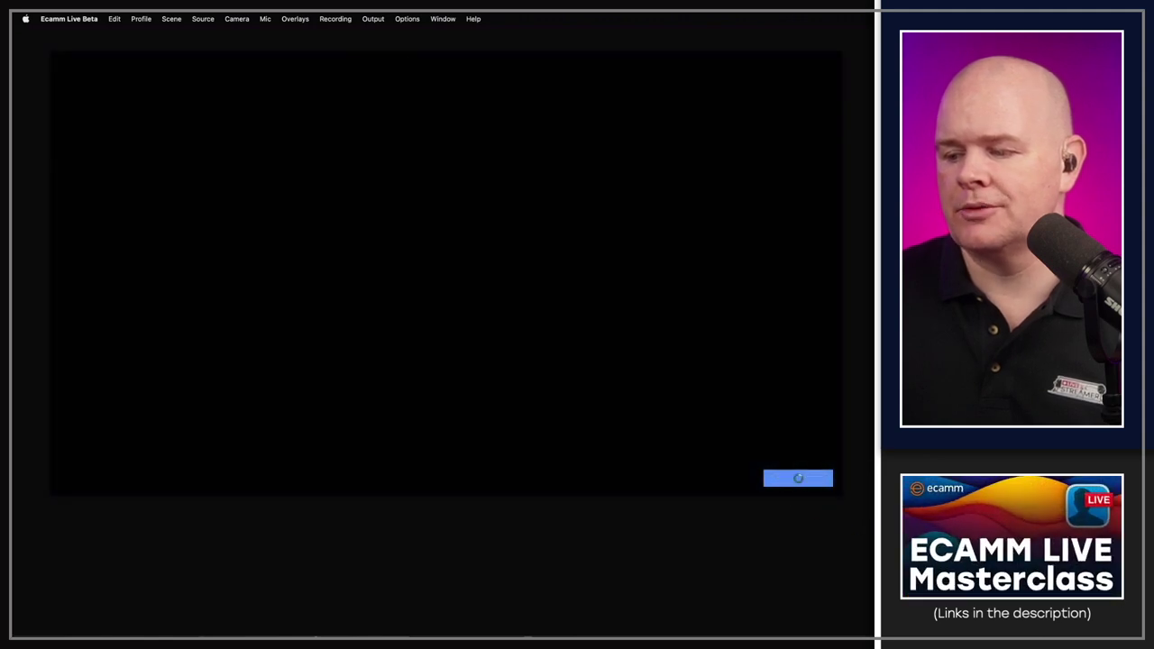
Bring the preferences back over the main window, review the recording and destination settings, and close them.
key(super+comma)
drag(721, 420, 305, 163)
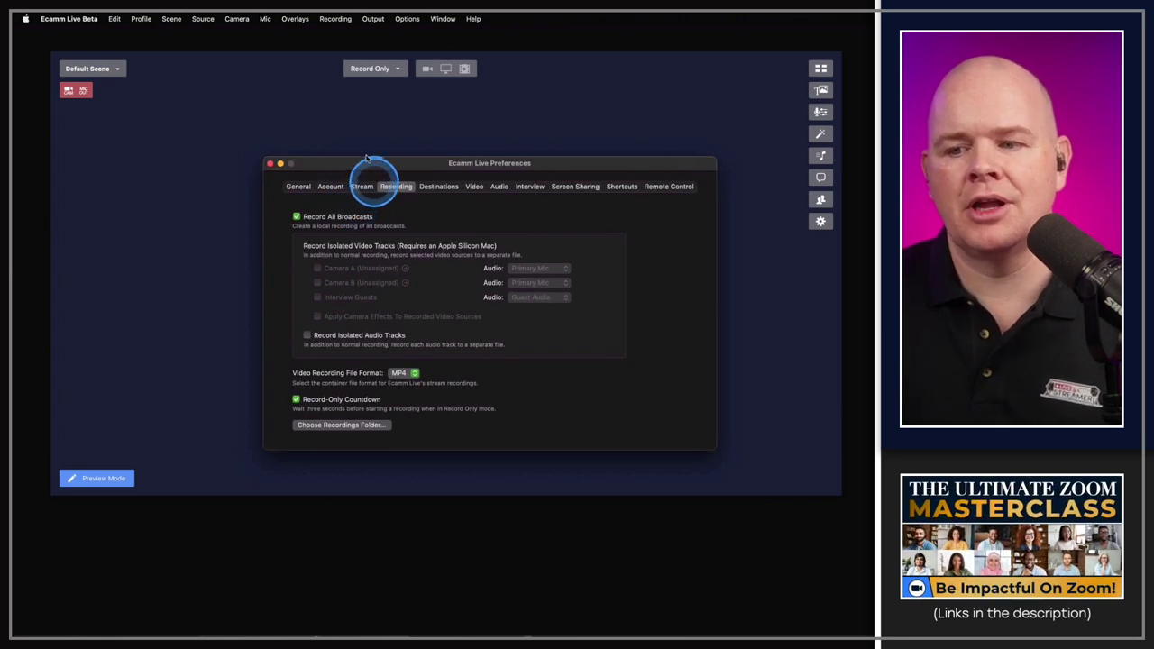
drag(366, 157, 355, 149)
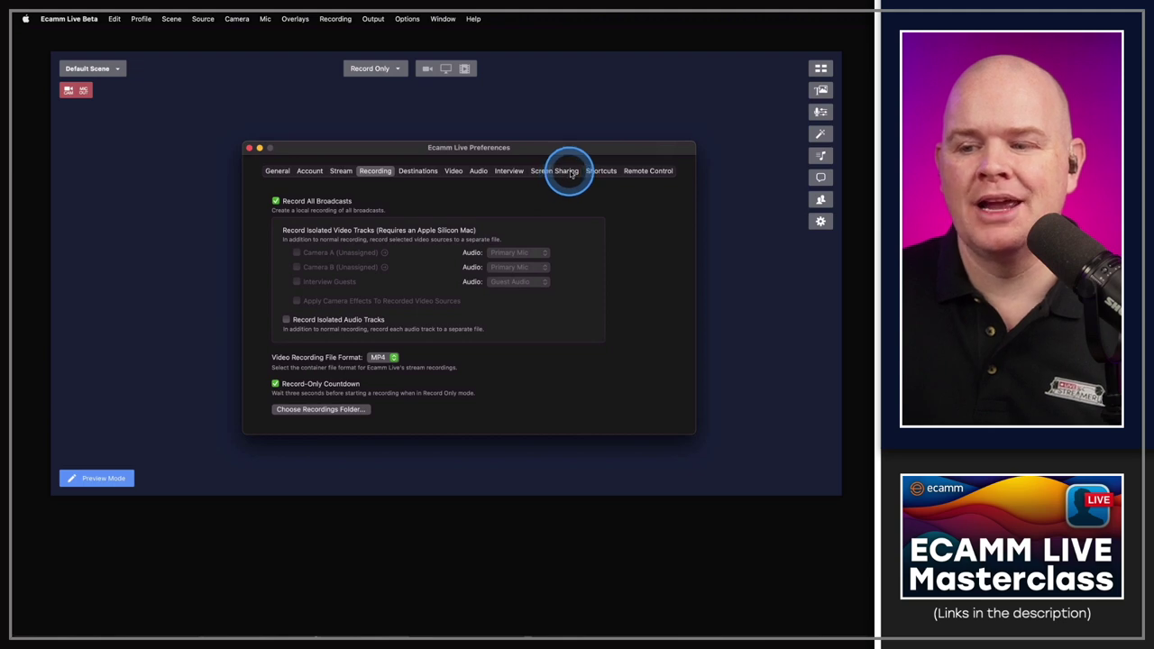
click(418, 171)
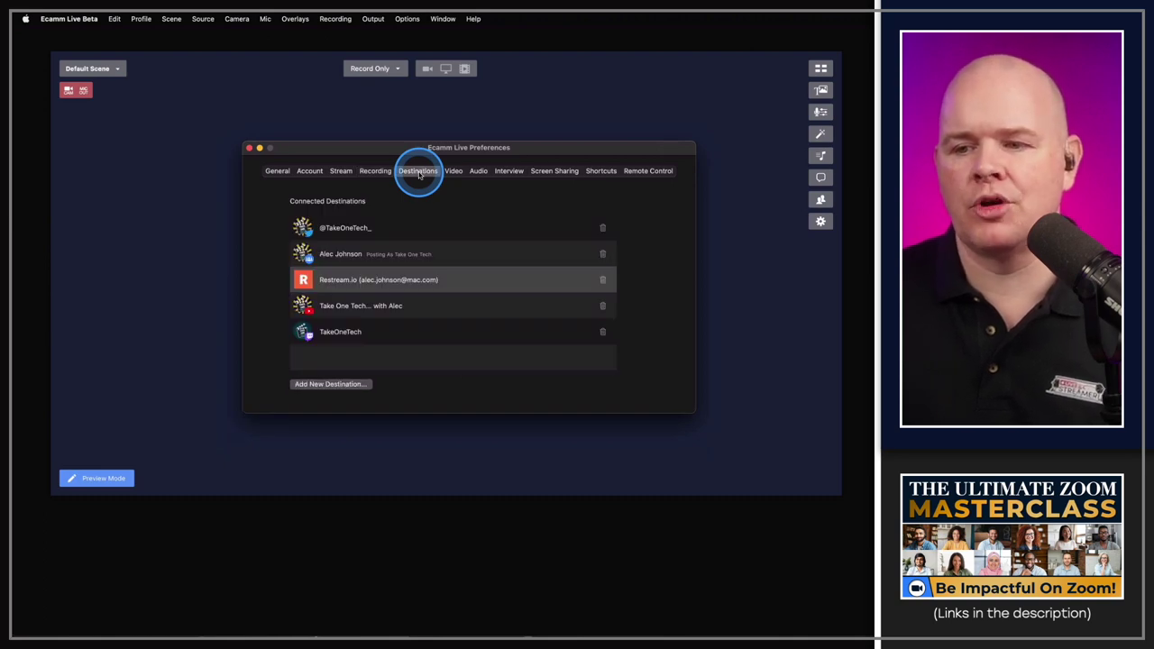
click(249, 148)
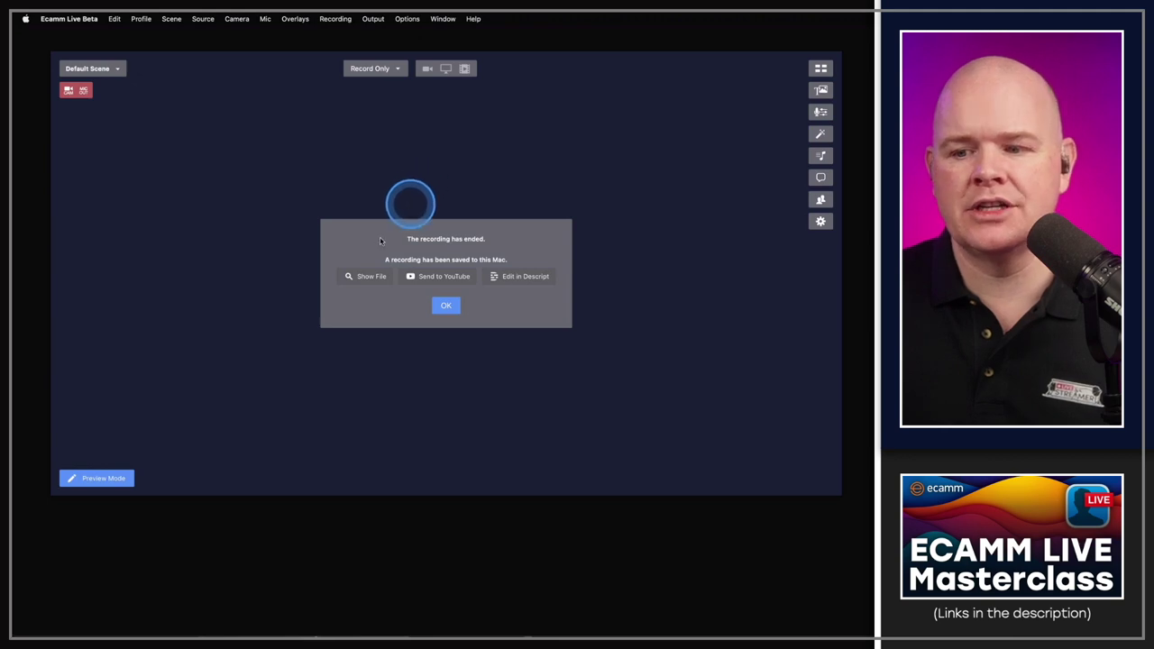
Dismiss the summary of the finished recording, and briefly view and close the Camera Switcher.
click(375, 279)
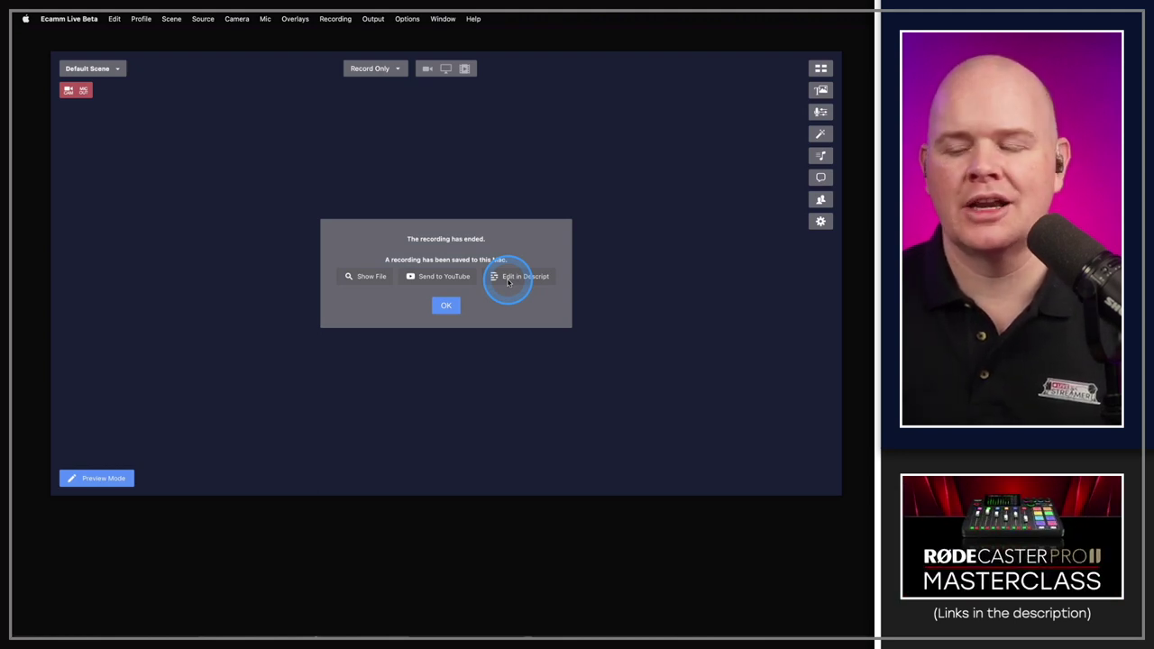
click(446, 305)
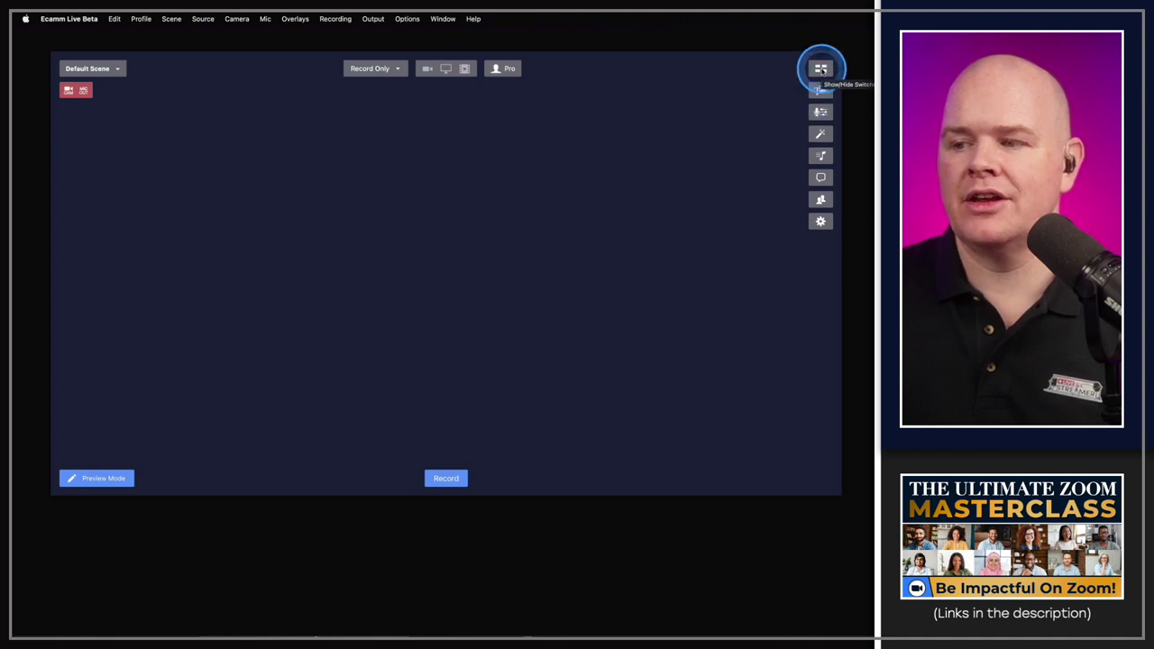
click(820, 69)
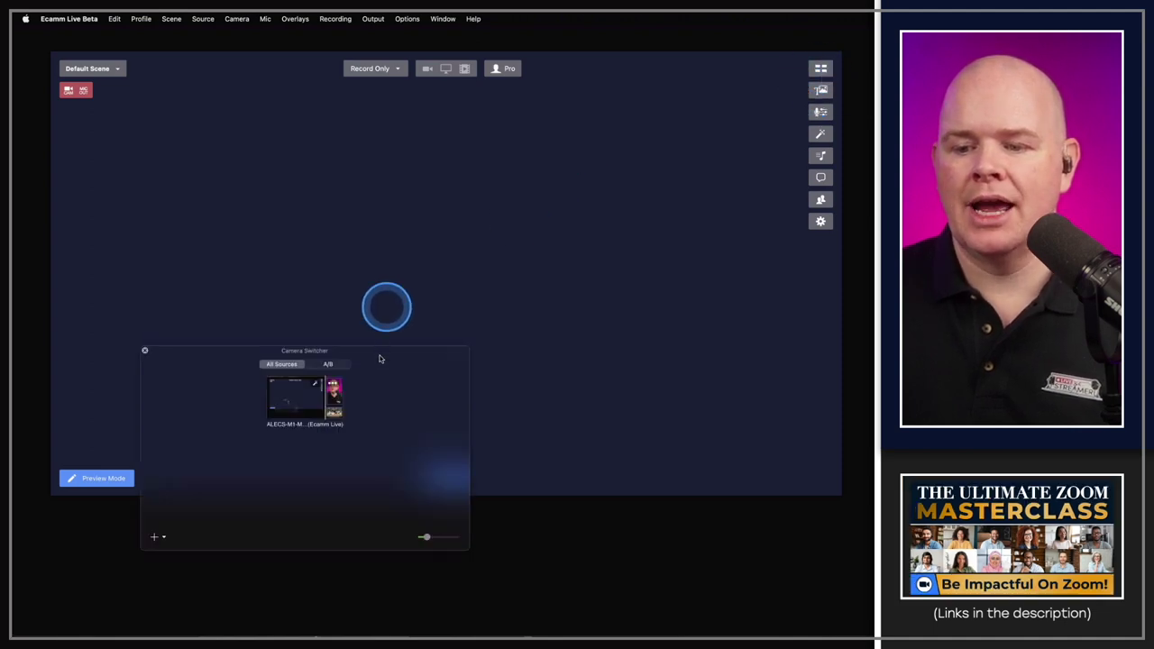
click(146, 352)
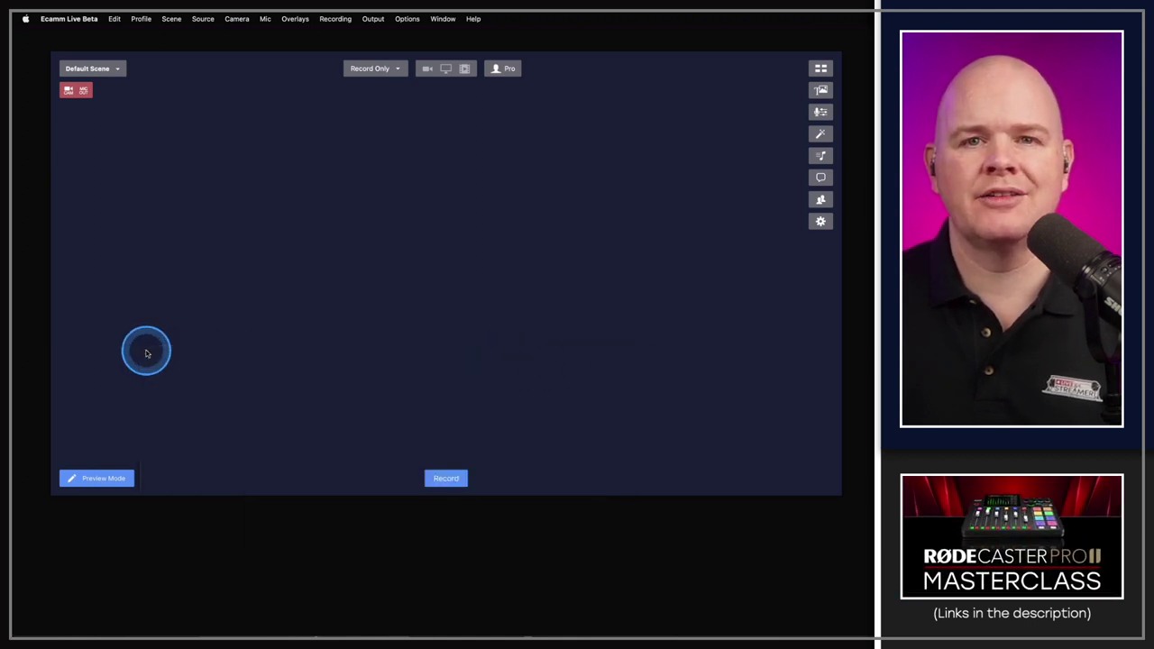
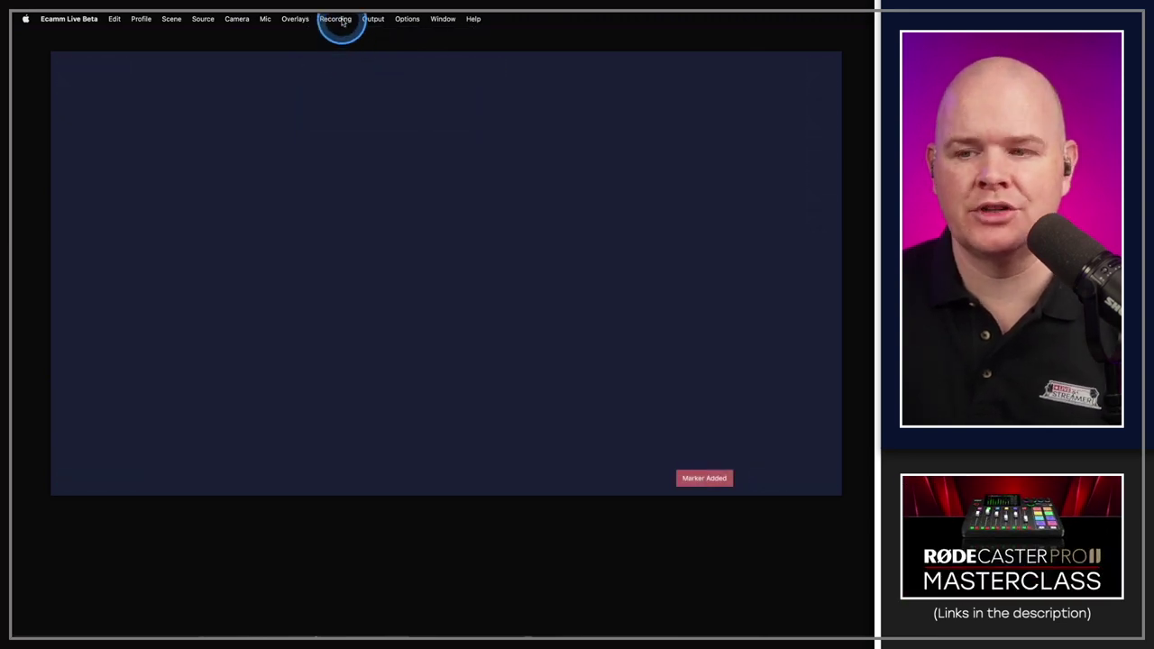
Add a plain marker to the running recording.
click(334, 19)
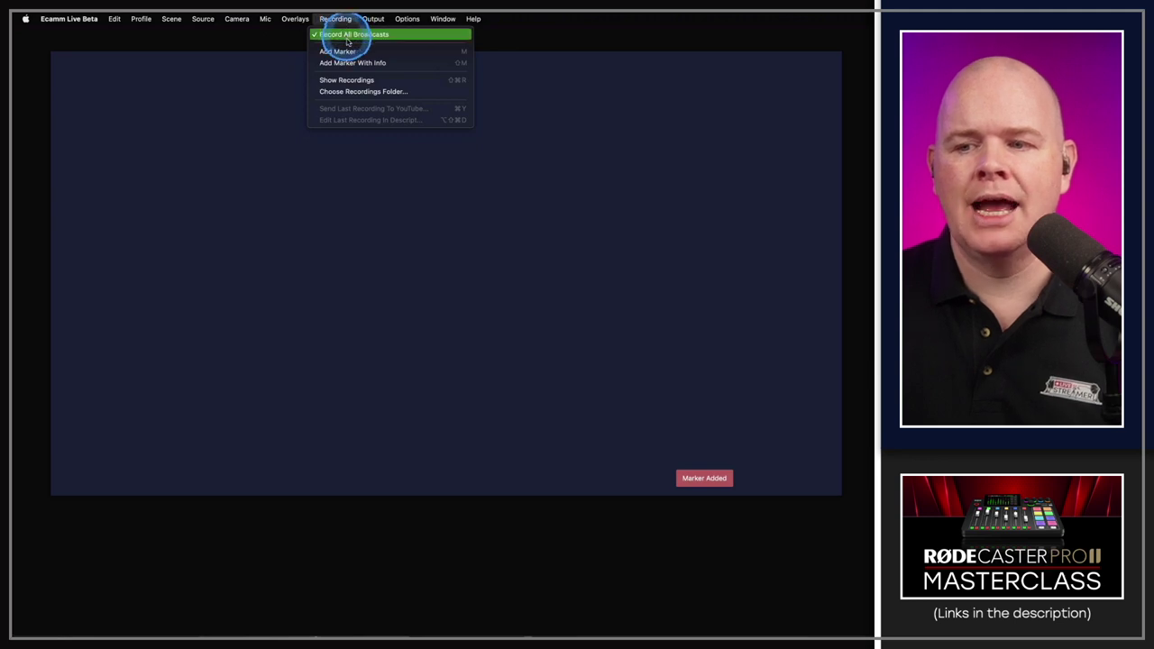
click(349, 52)
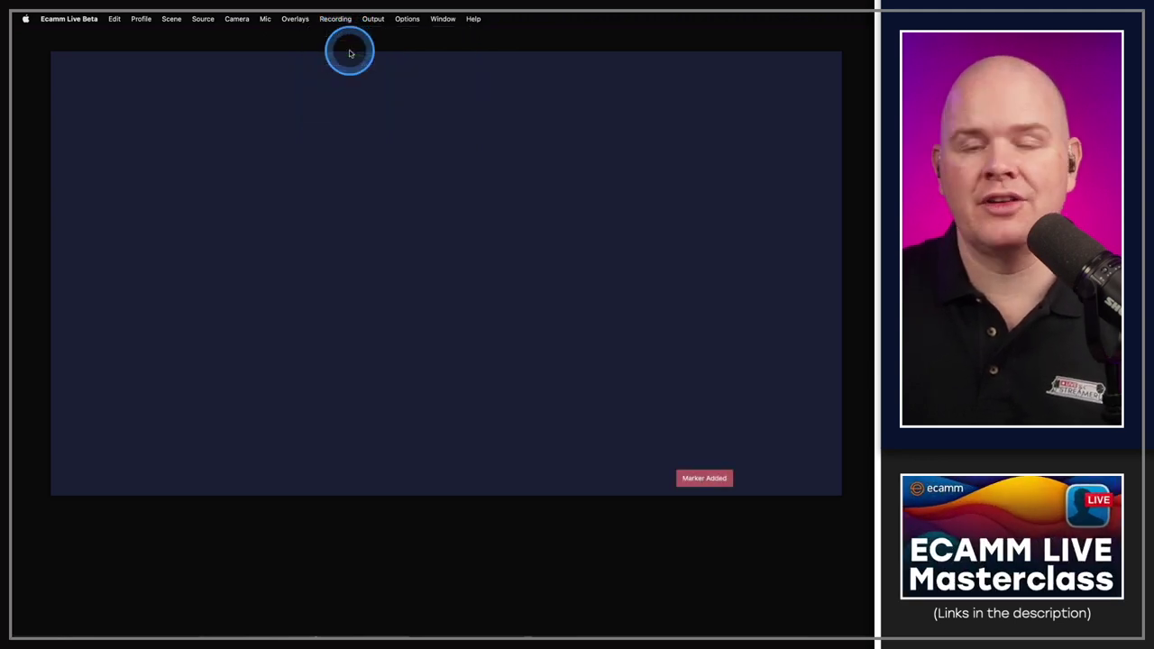
Add a marker with info named "Chapter 1" to the running recording.
mouse_move(604, 323)
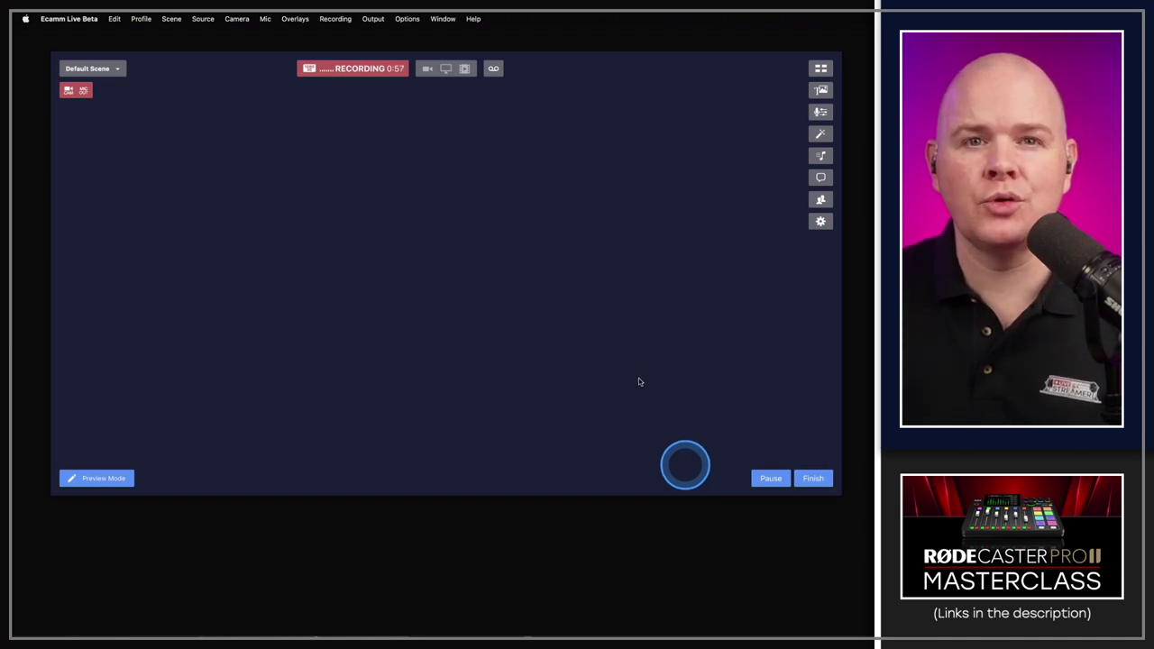
click(335, 19)
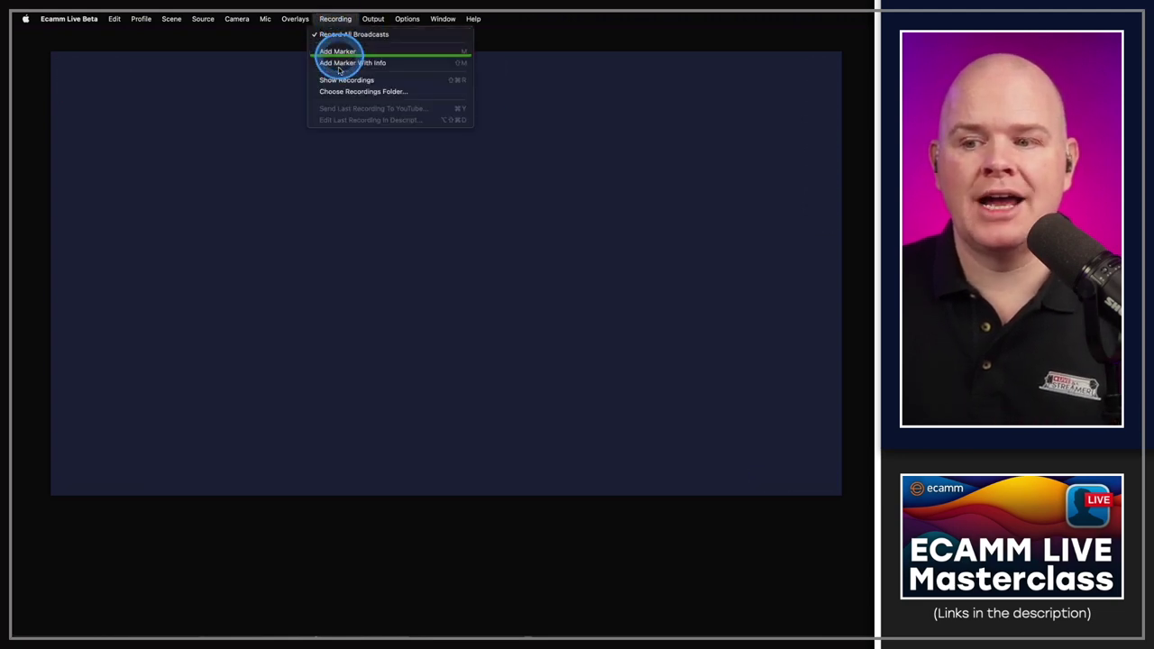
click(340, 63)
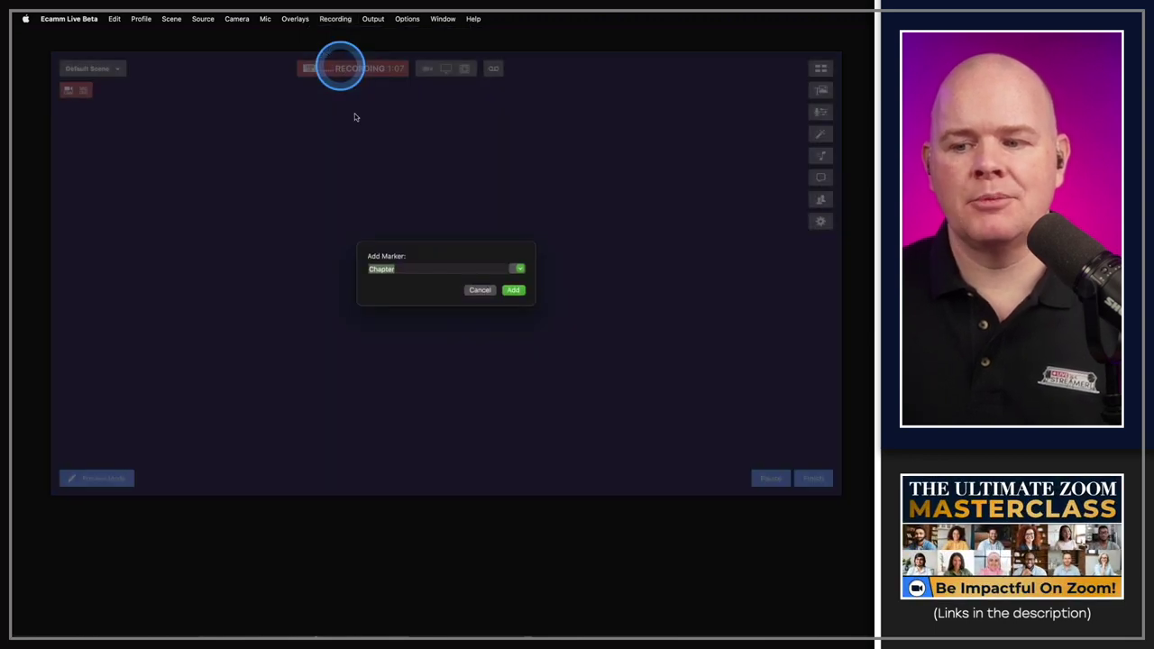
click(431, 269)
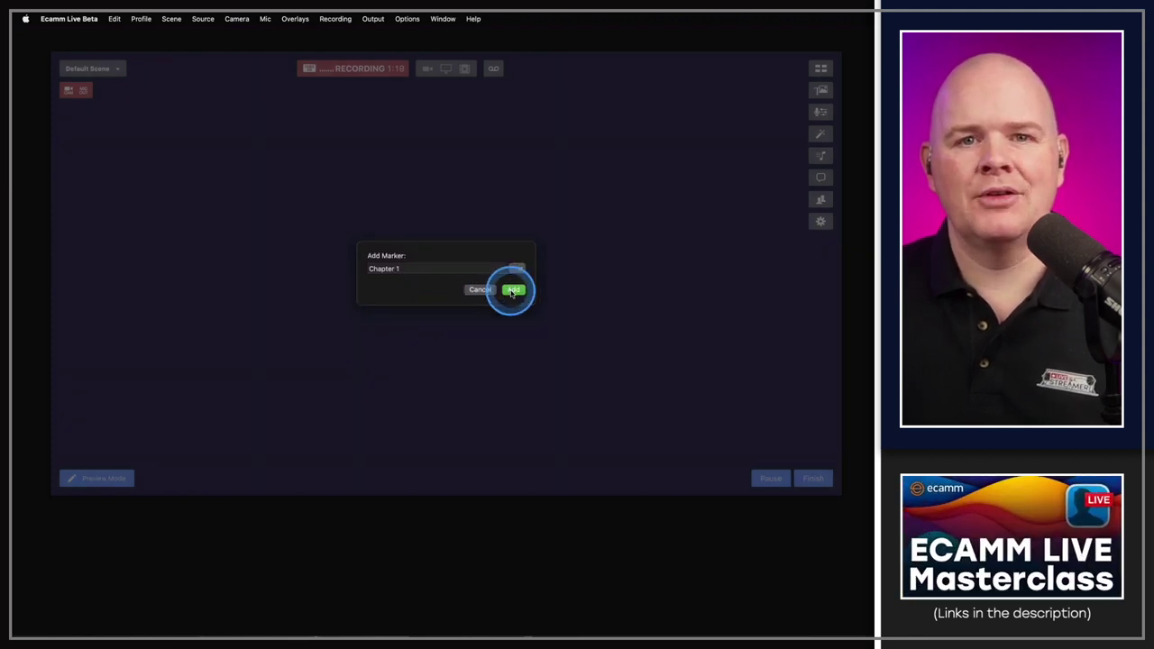
click(512, 291)
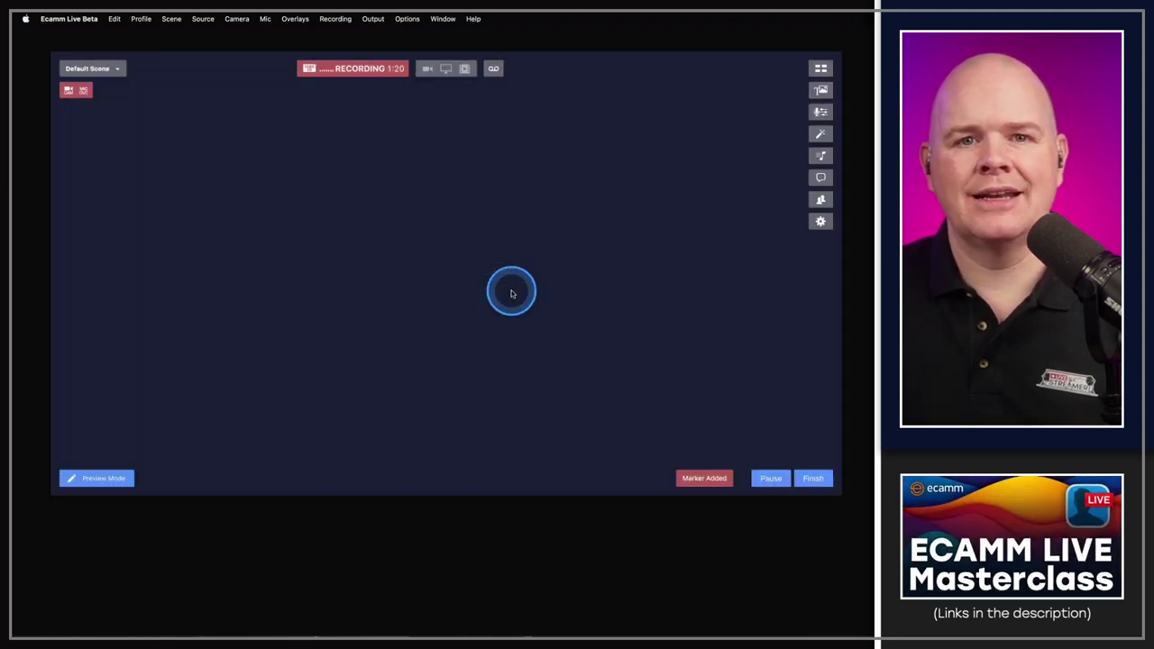
Finish the recording and show its saved files in the Finder's ECAMM Recordings folder, placed over the main window.
click(815, 478)
click(818, 477)
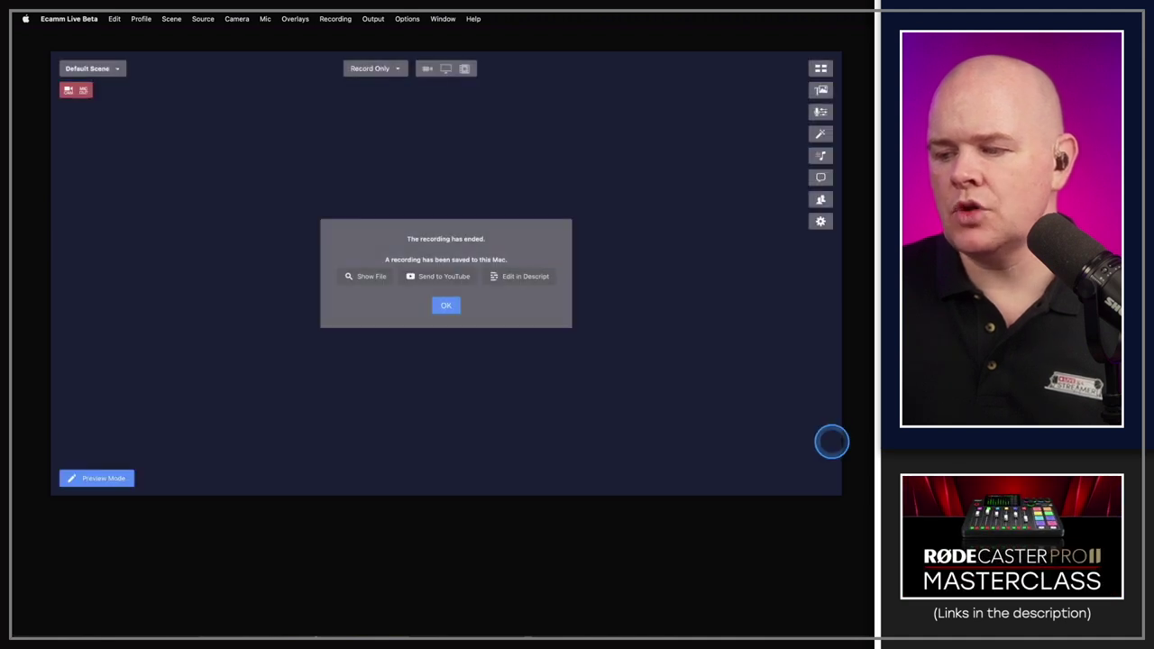
drag(762, 446, 405, 226)
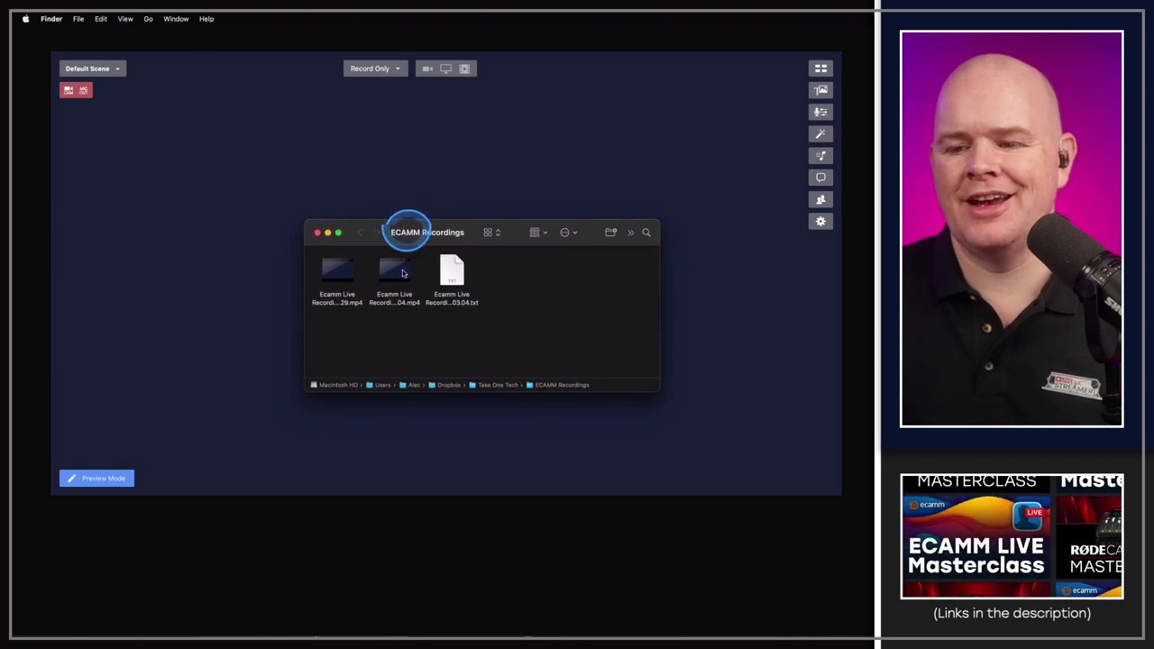
Open the recording's marker text file from the ECAMM Recordings folder and place its window over the main window.
mouse_move(399, 279)
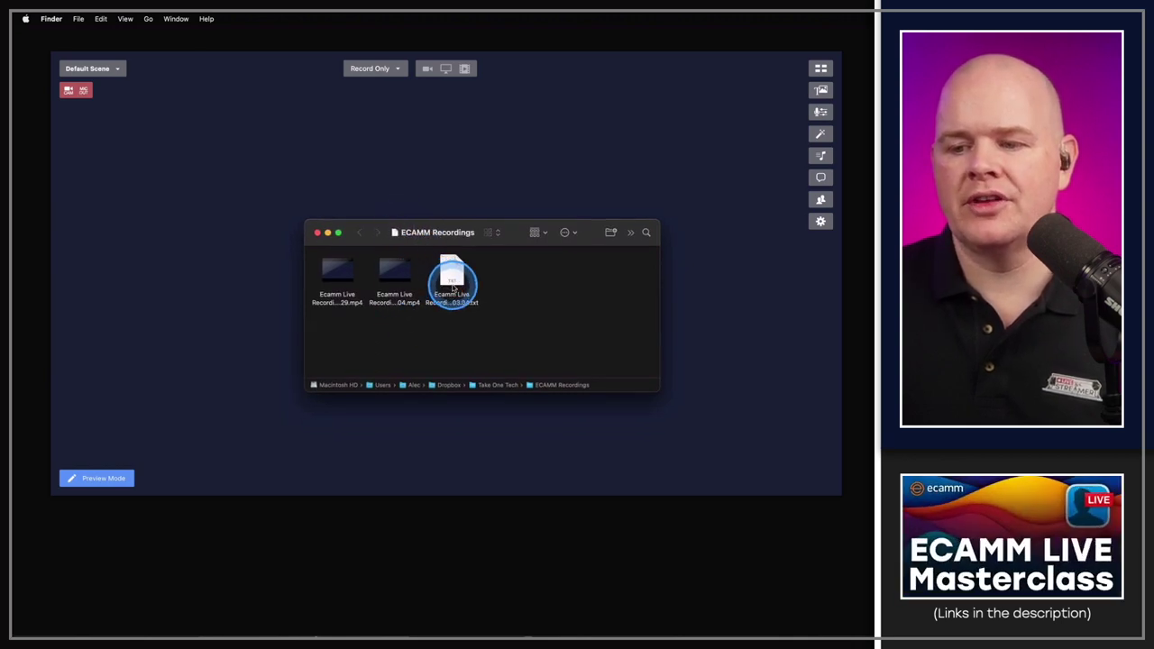
double_click(453, 287)
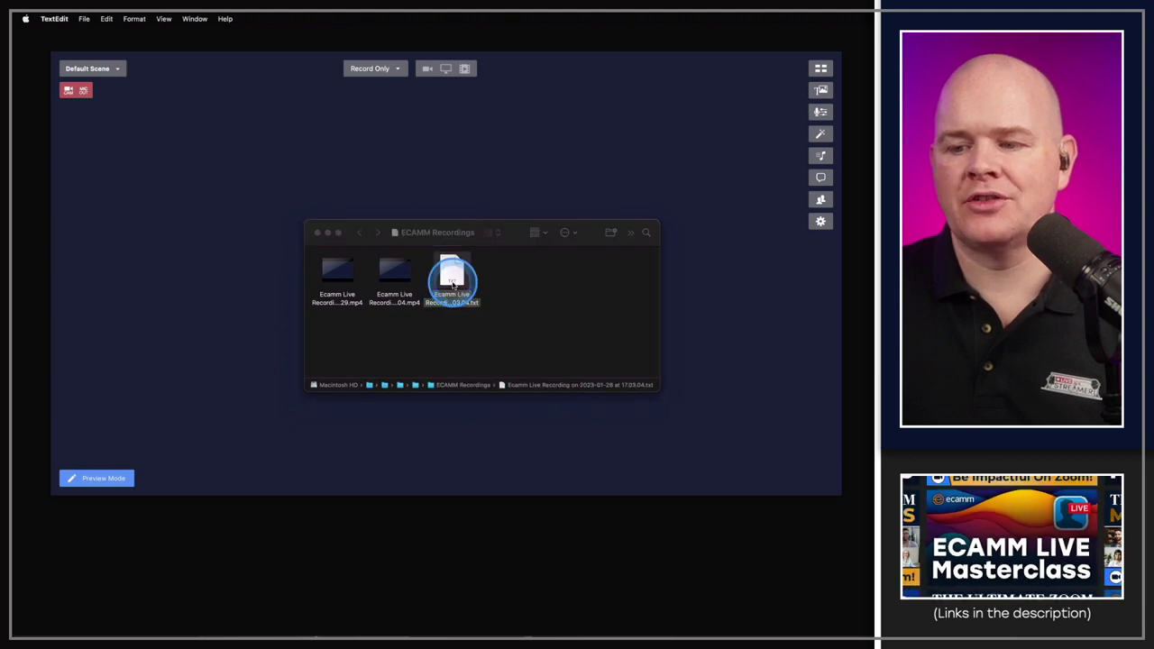
drag(297, 61, 495, 175)
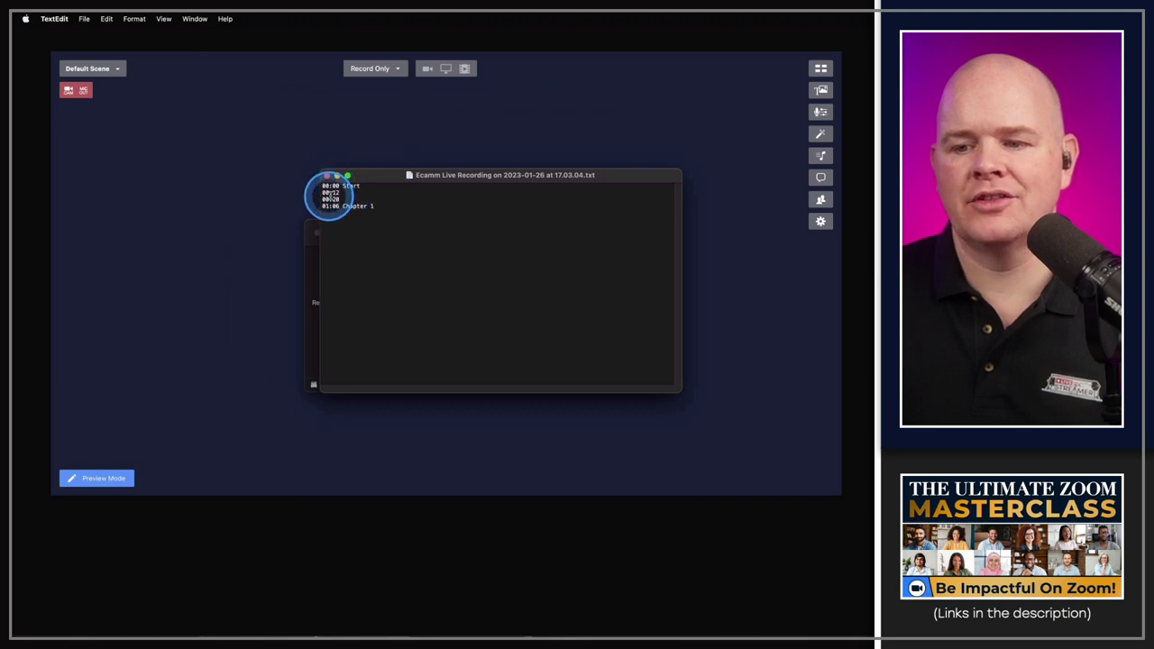
Select the marker list in the text file and enlarge its text until the timestamps are easy to read.
drag(405, 202, 307, 178)
key(super+plus)
key(super+plus)
key(super+plus)
key(super+plus)
key(super+plus)
key(super+plus)
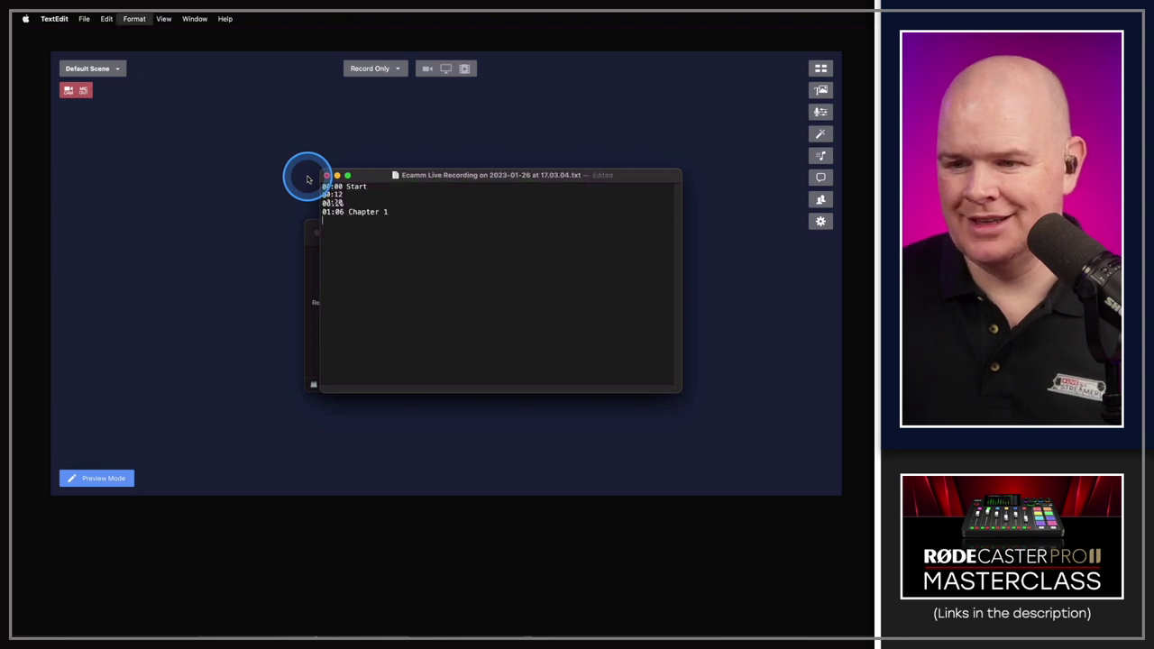
key(super+plus)
key(super+plus)
key(super+plus)
key(super+plus)
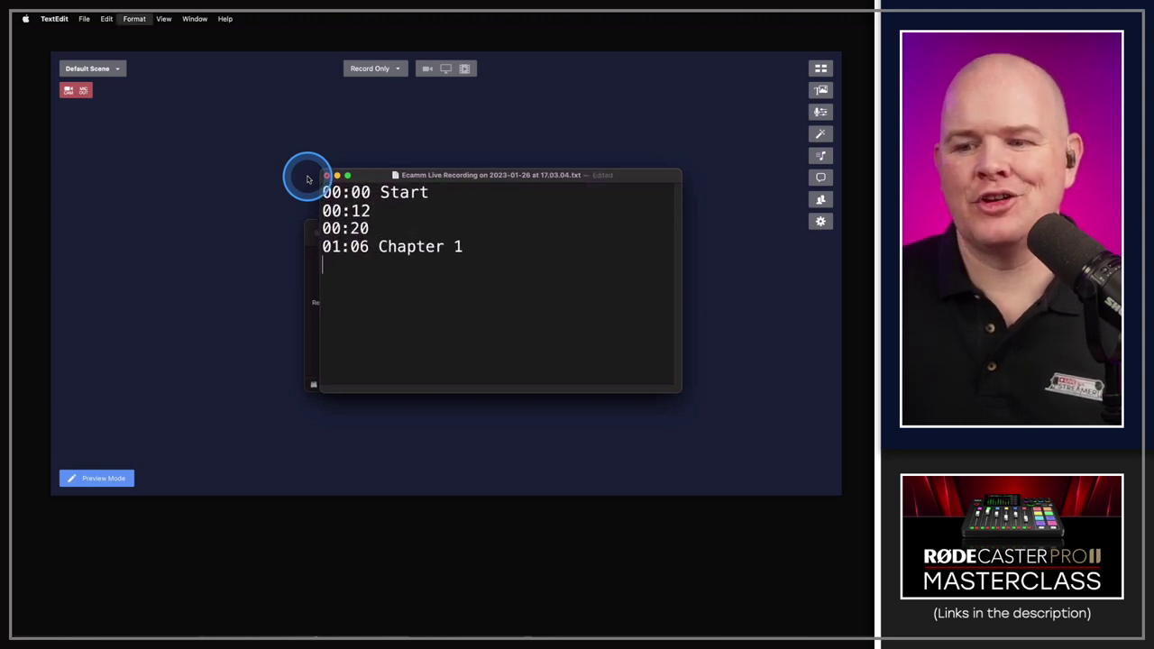
key(super+plus)
key(super+plus)
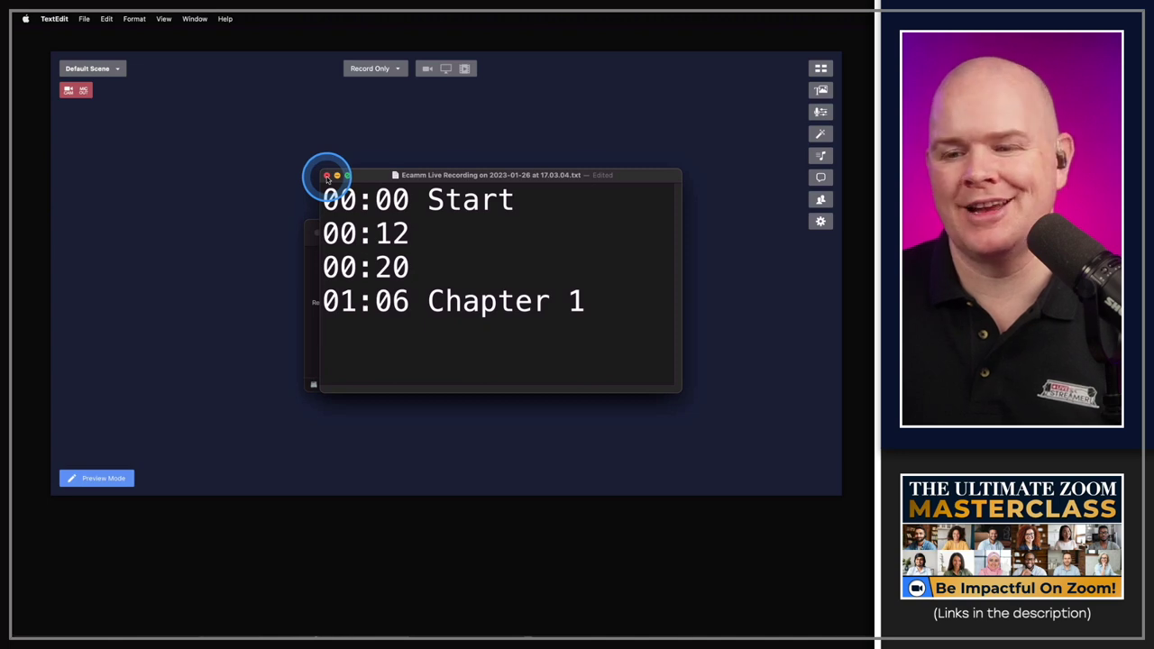
Close the marker text file and put away the ECAMM Recordings folder window.
click(327, 177)
key(Return)
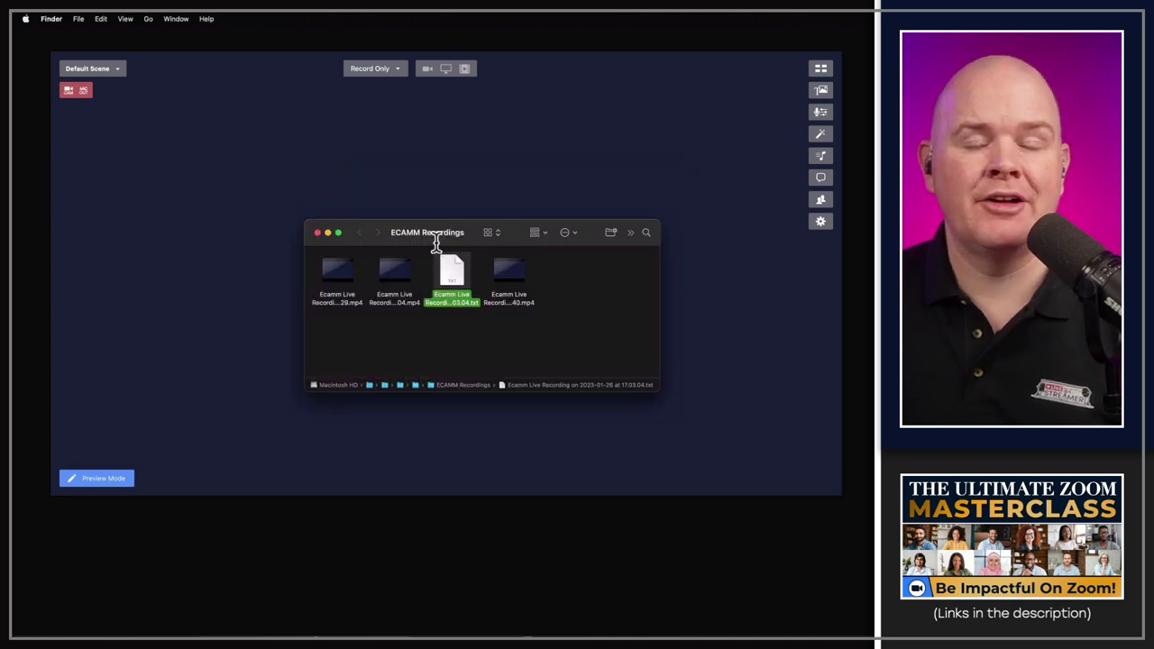
click(327, 233)
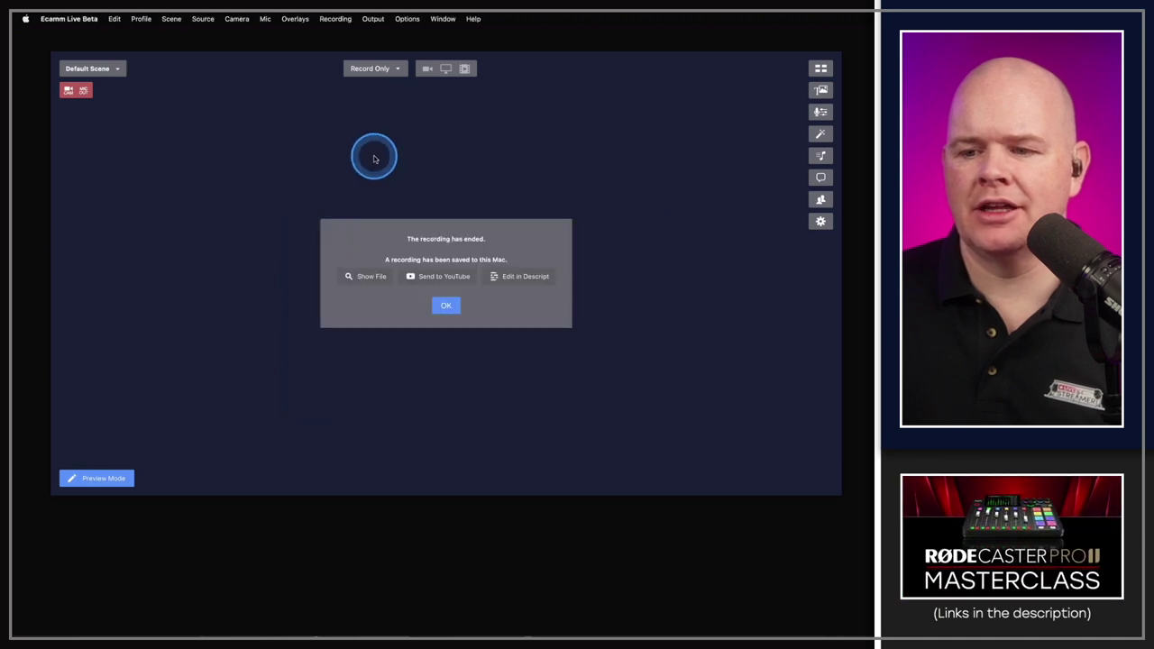
Examine the output options, including the Video Monitor choices, NDI Output and DeckLink Output.
click(374, 19)
mouse_move(384, 46)
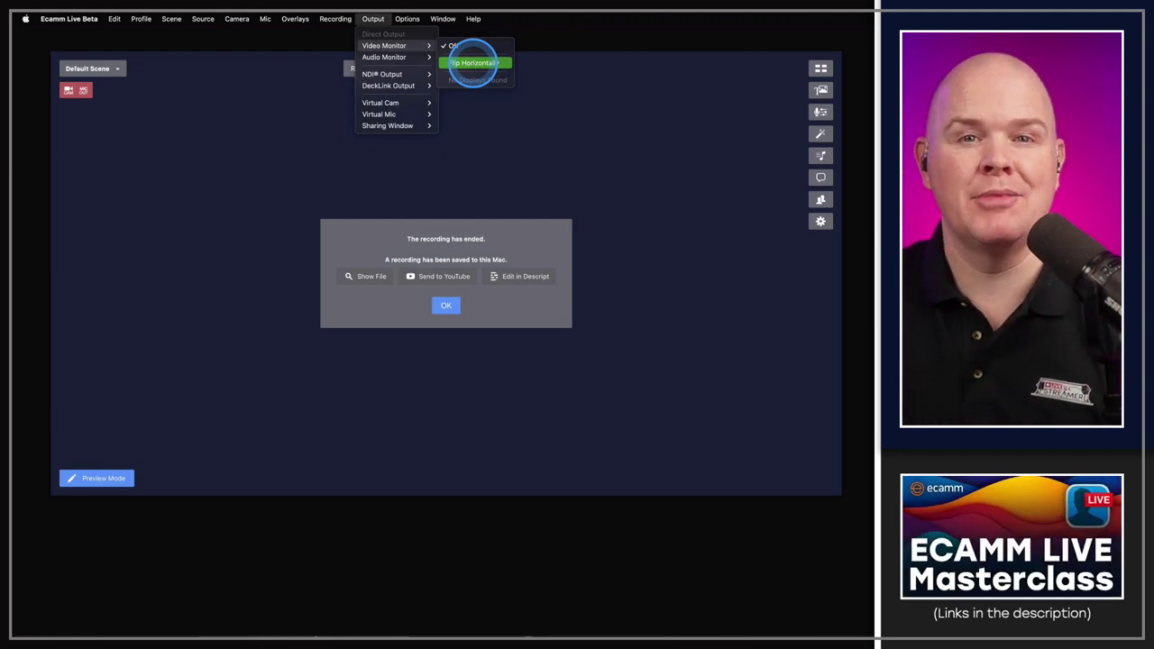
click(477, 64)
click(341, 20)
click(372, 19)
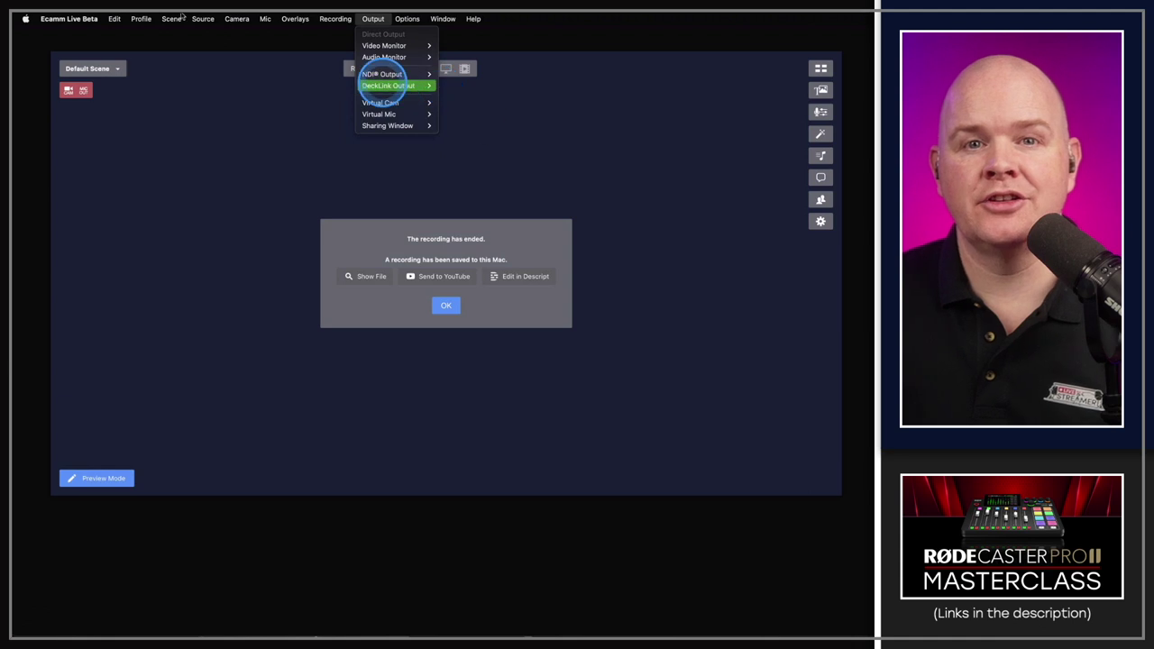
mouse_move(295, 19)
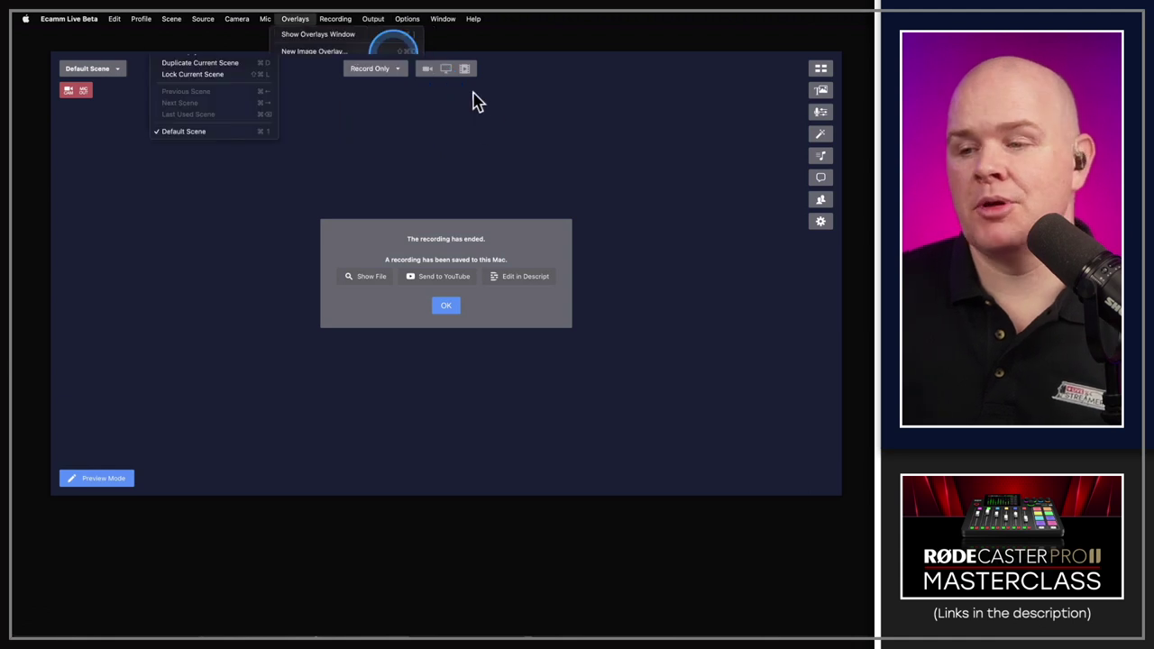
Review the Remote Control and Shortcuts settings in the preferences, and close the preferences window.
click(820, 221)
click(821, 222)
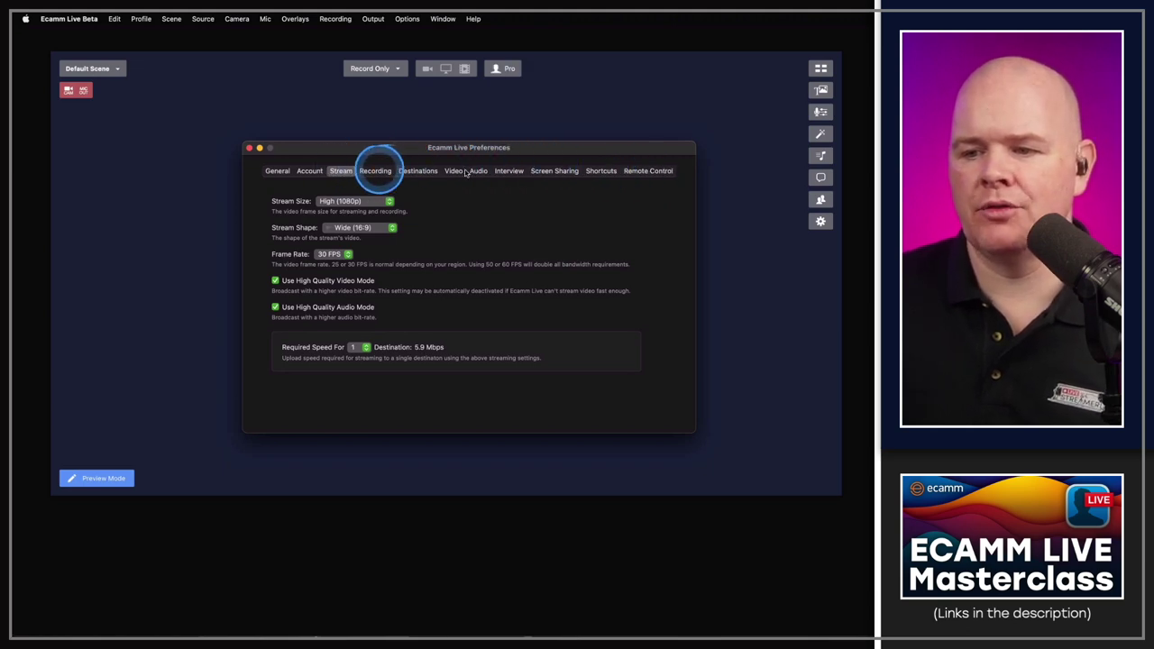
click(650, 171)
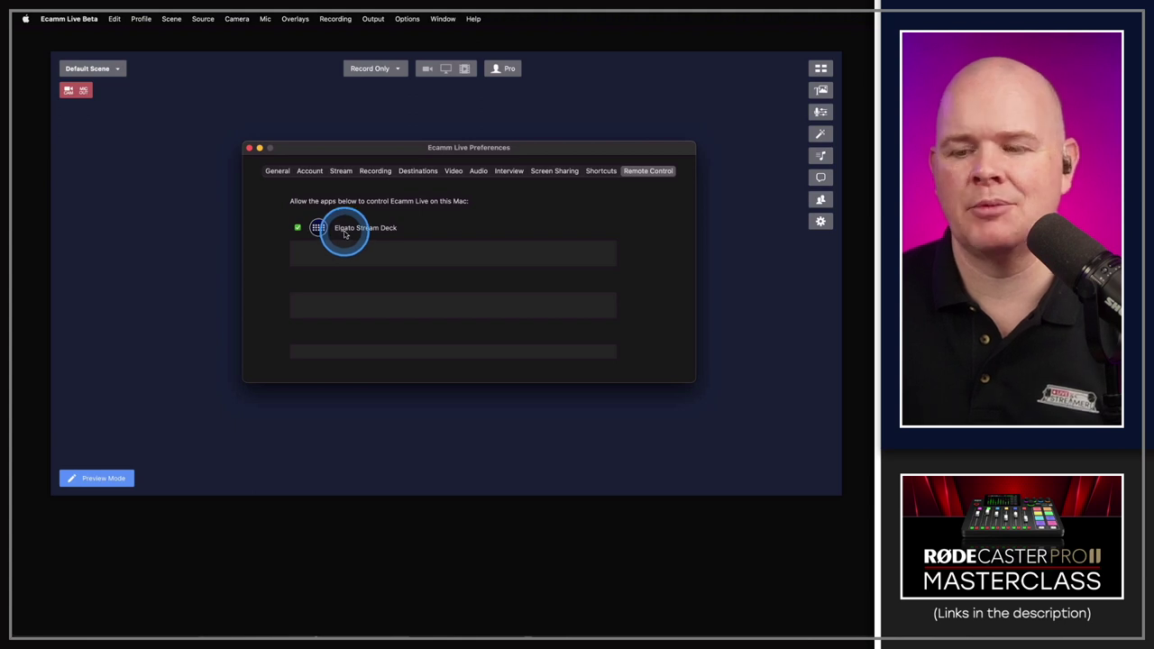
click(601, 172)
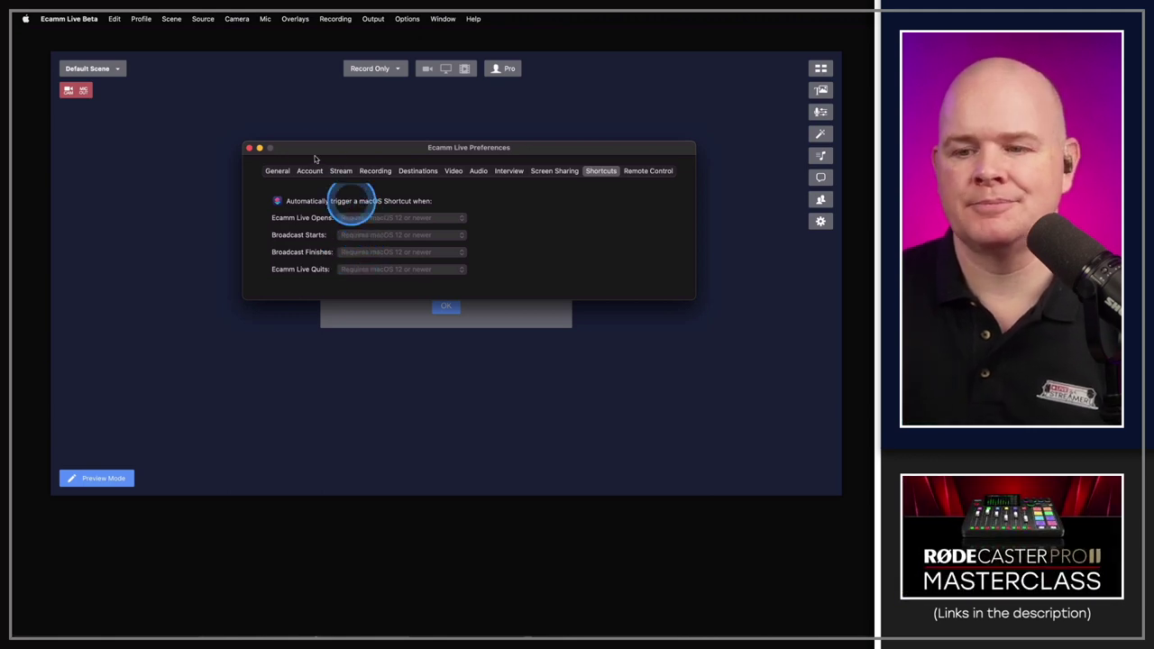
click(249, 148)
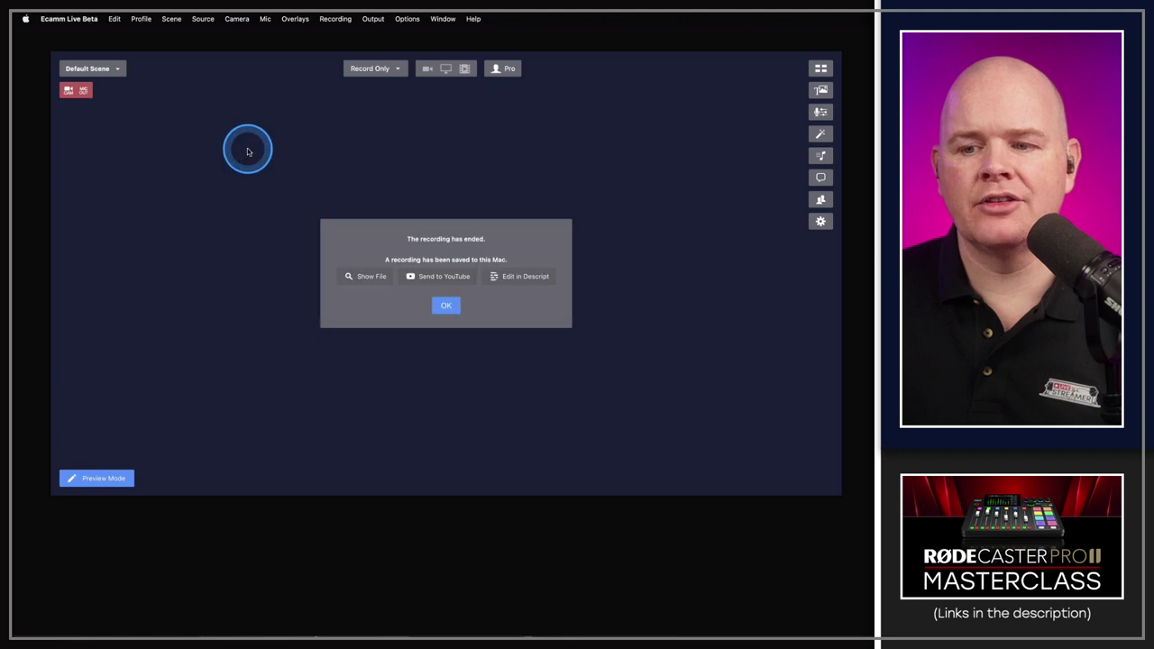
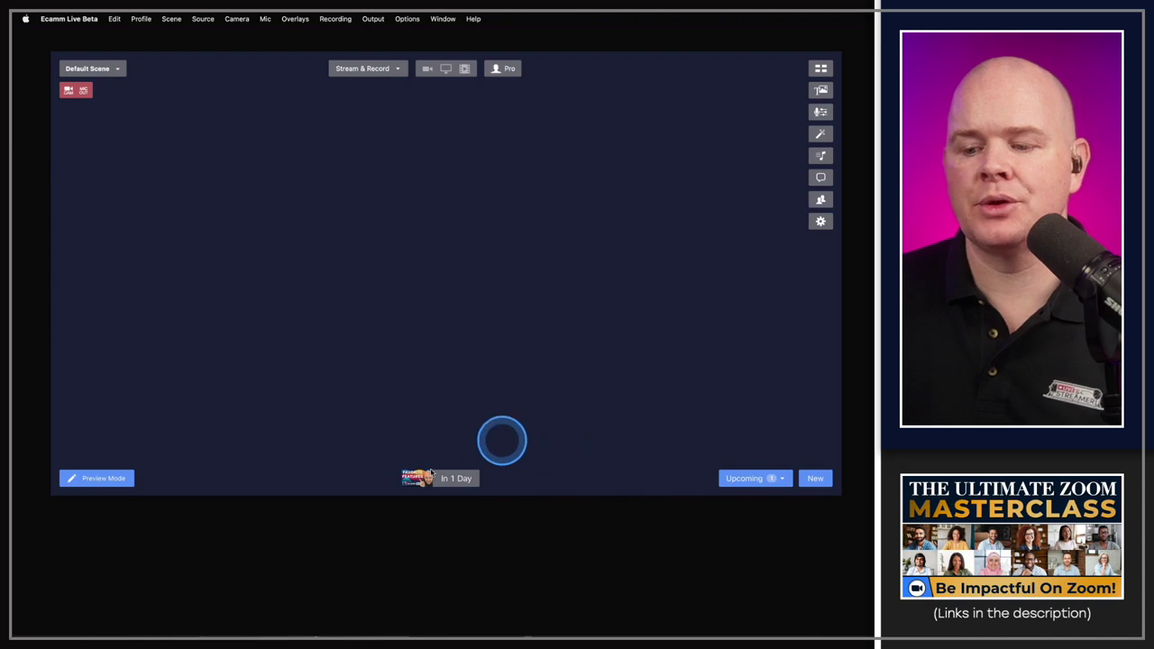
Check the scheduled broadcast's destination and its entry in the upcoming broadcasts list, and close the list.
mouse_move(425, 478)
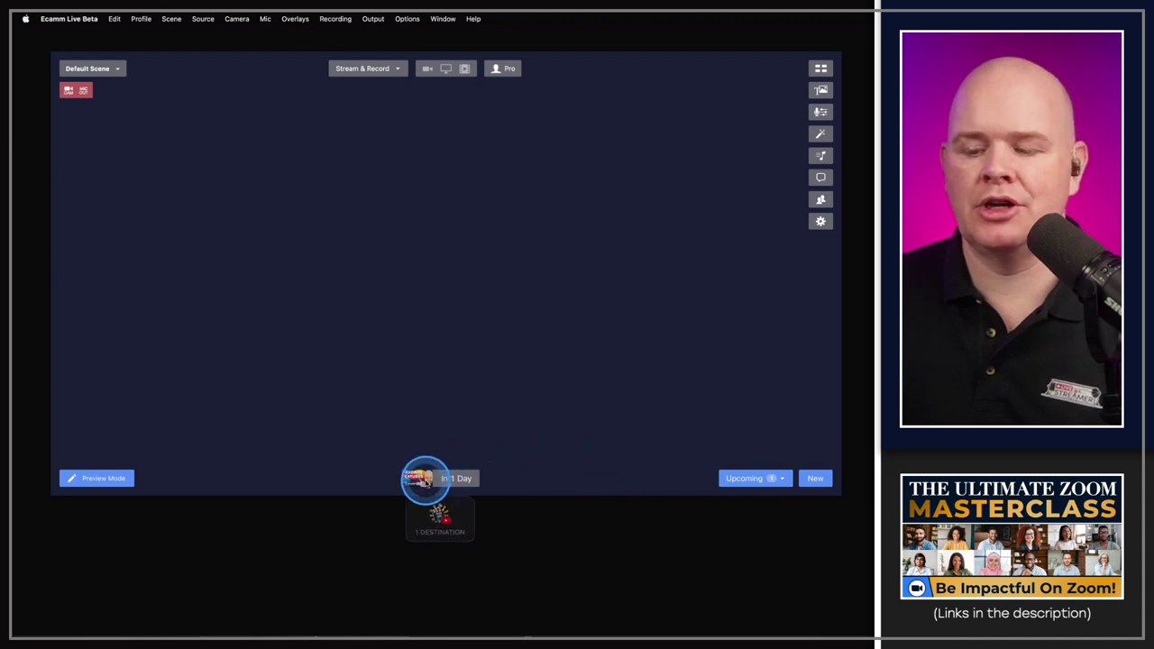
click(782, 481)
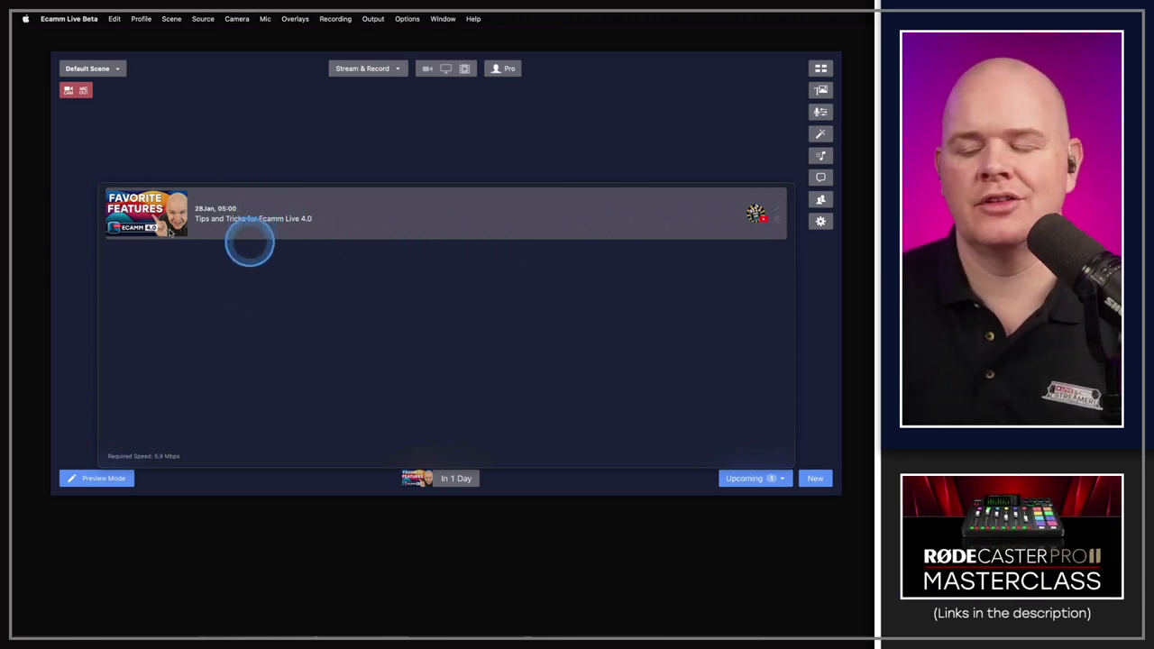
click(816, 481)
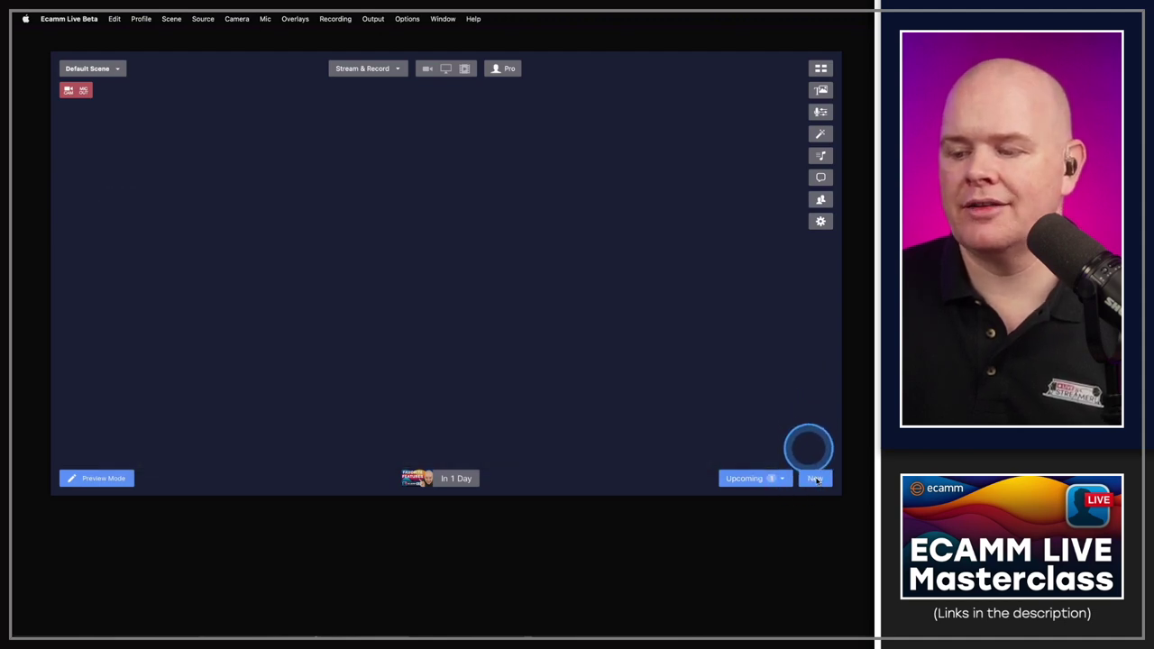
Start creating a new broadcast and examine its visibility options.
click(816, 480)
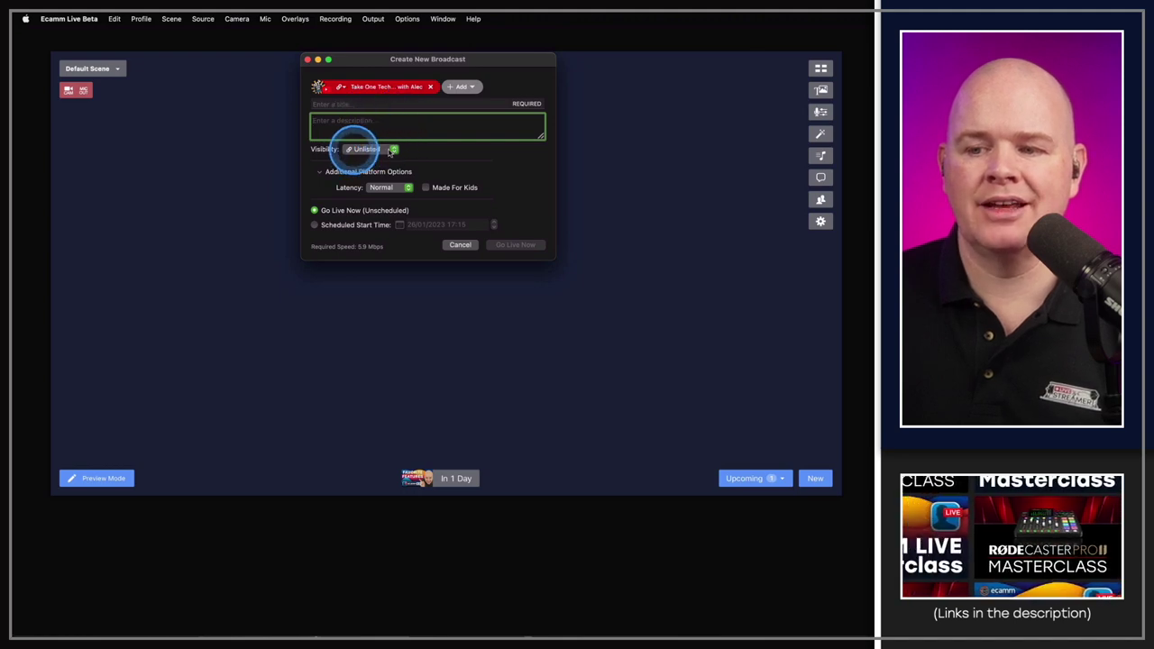
click(394, 150)
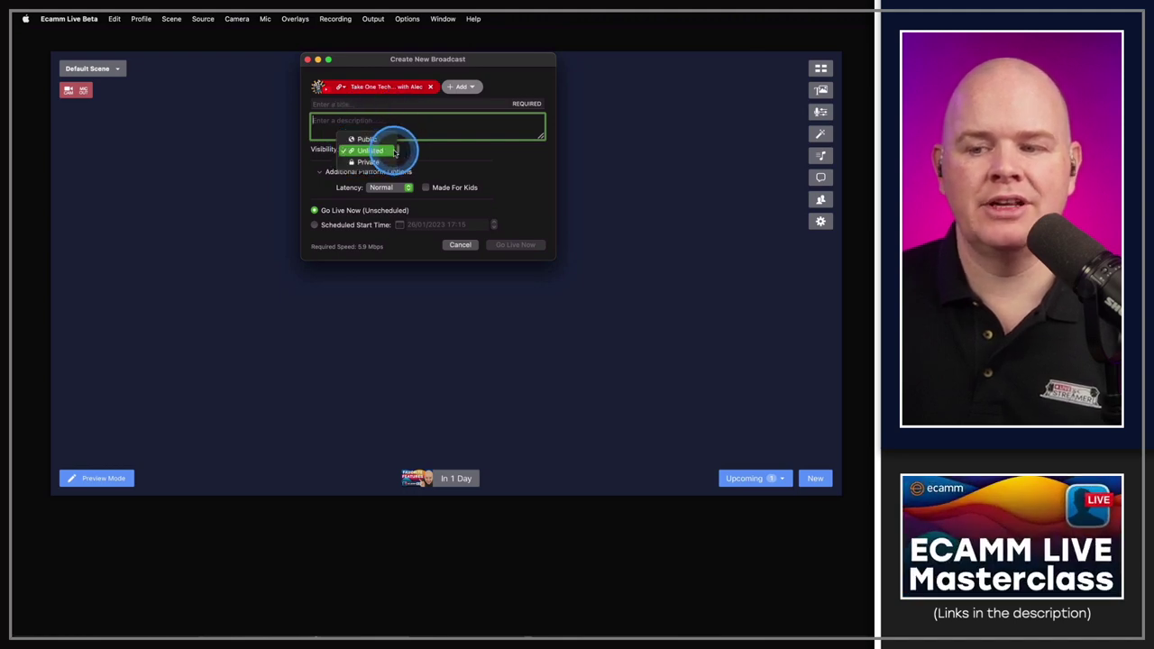
click(435, 153)
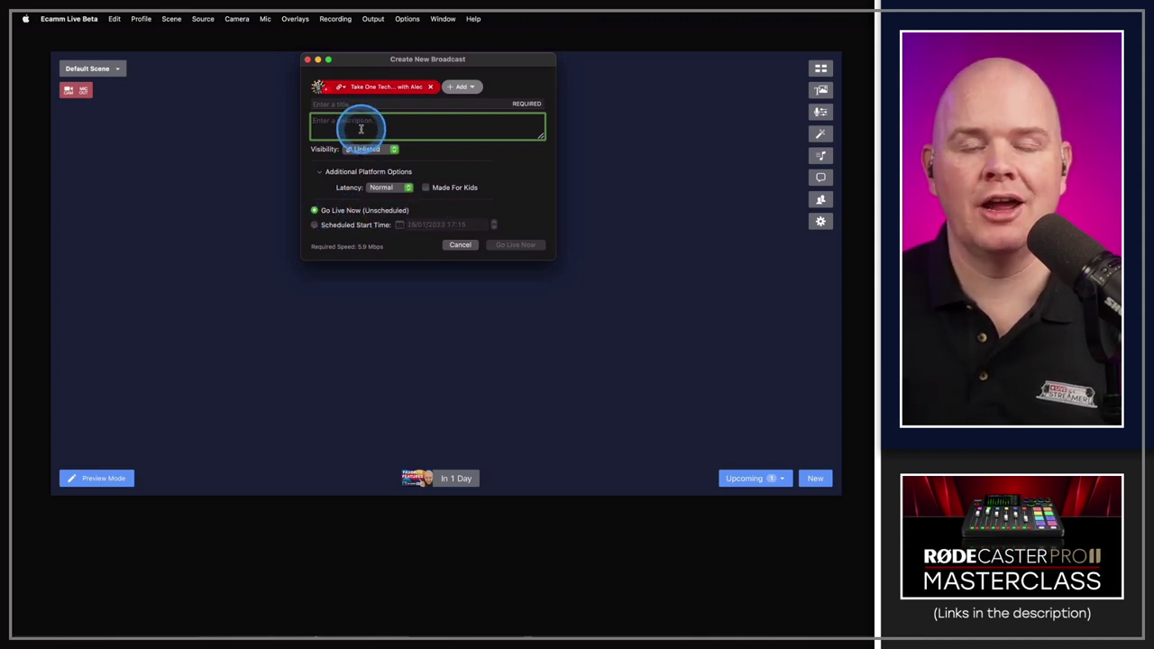
Set the new broadcast to a scheduled start time and add the Facebook account as a second destination.
click(314, 225)
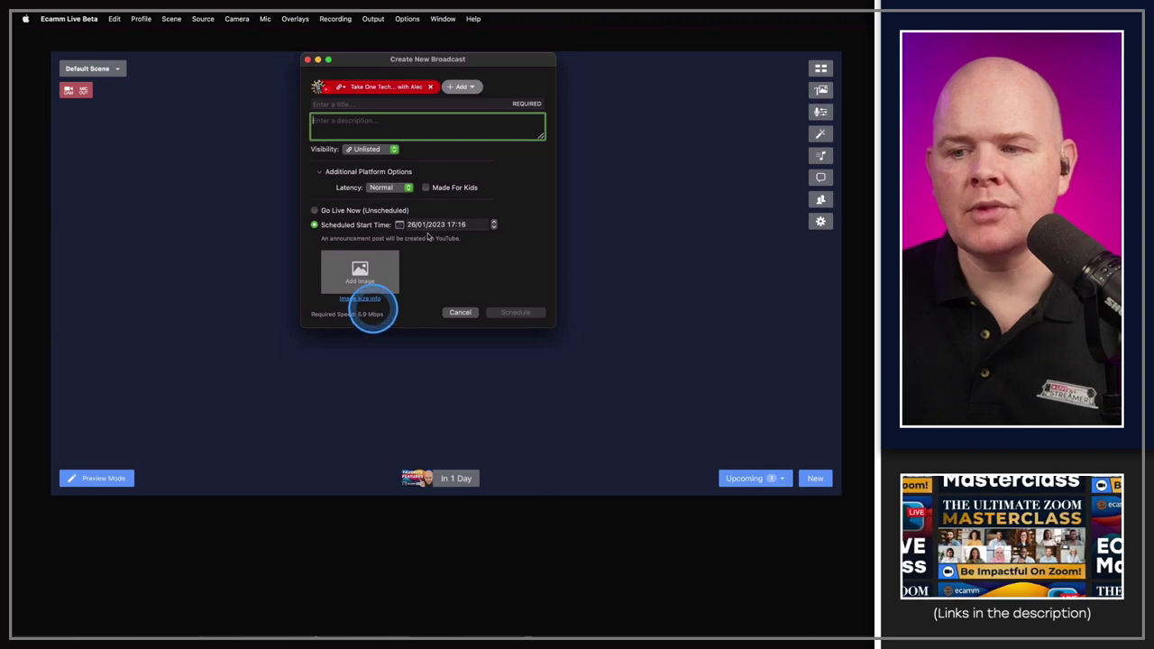
click(472, 88)
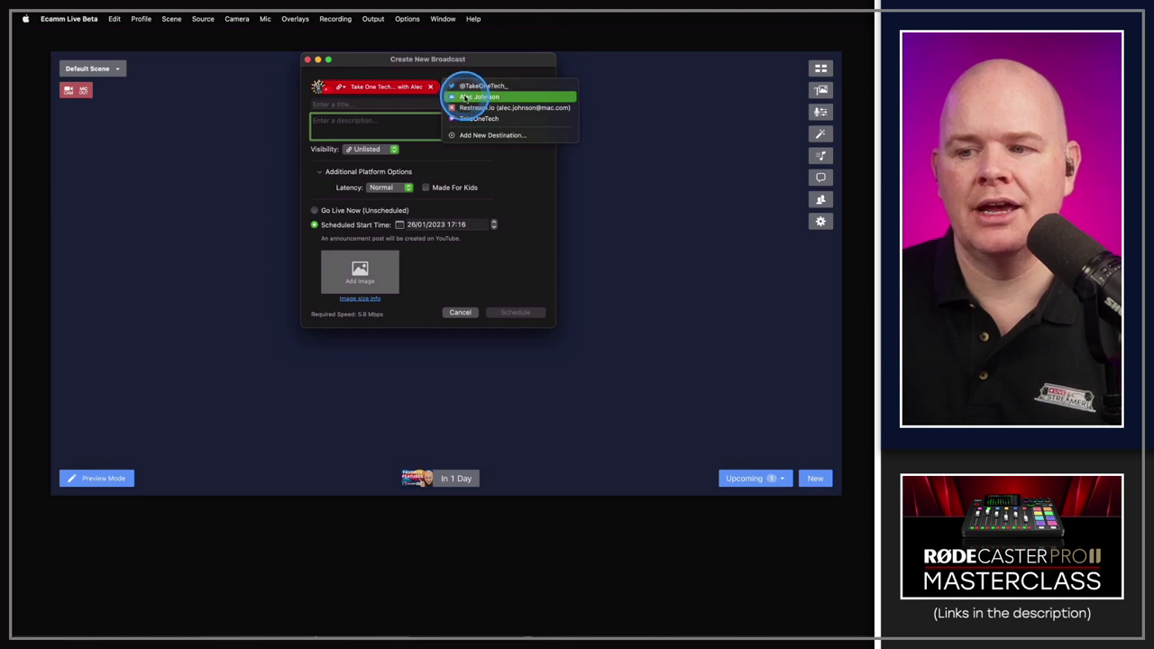
click(464, 96)
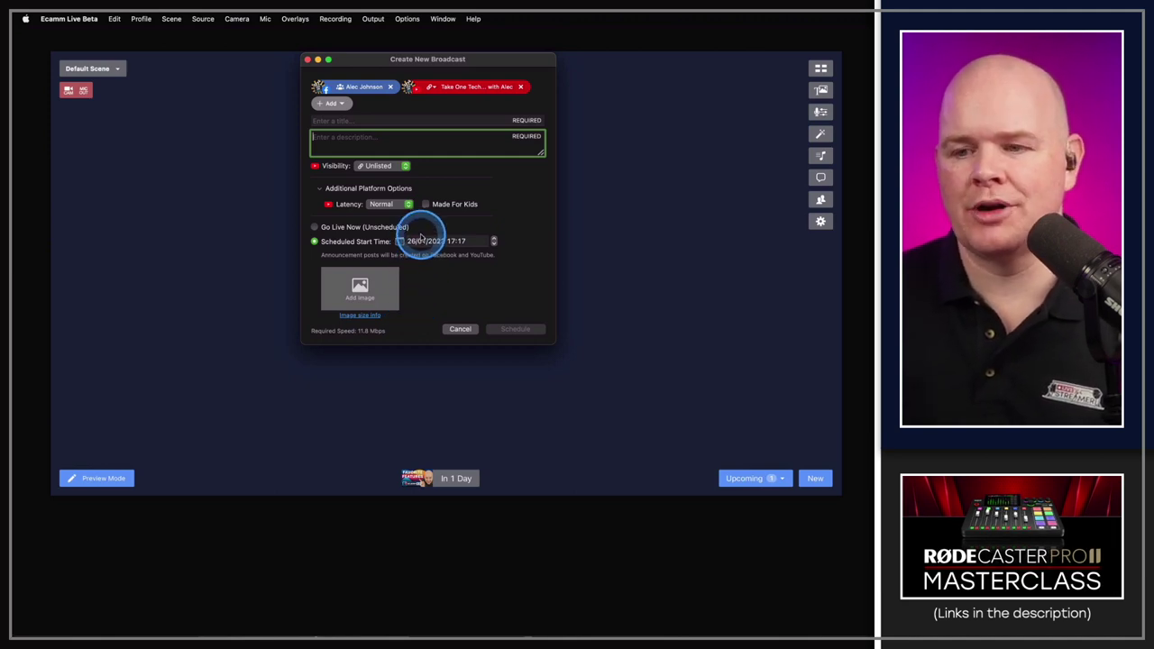
Examine the streaming platforms for adding a new destination, view the Amazon Live setup form and cancel it.
click(332, 105)
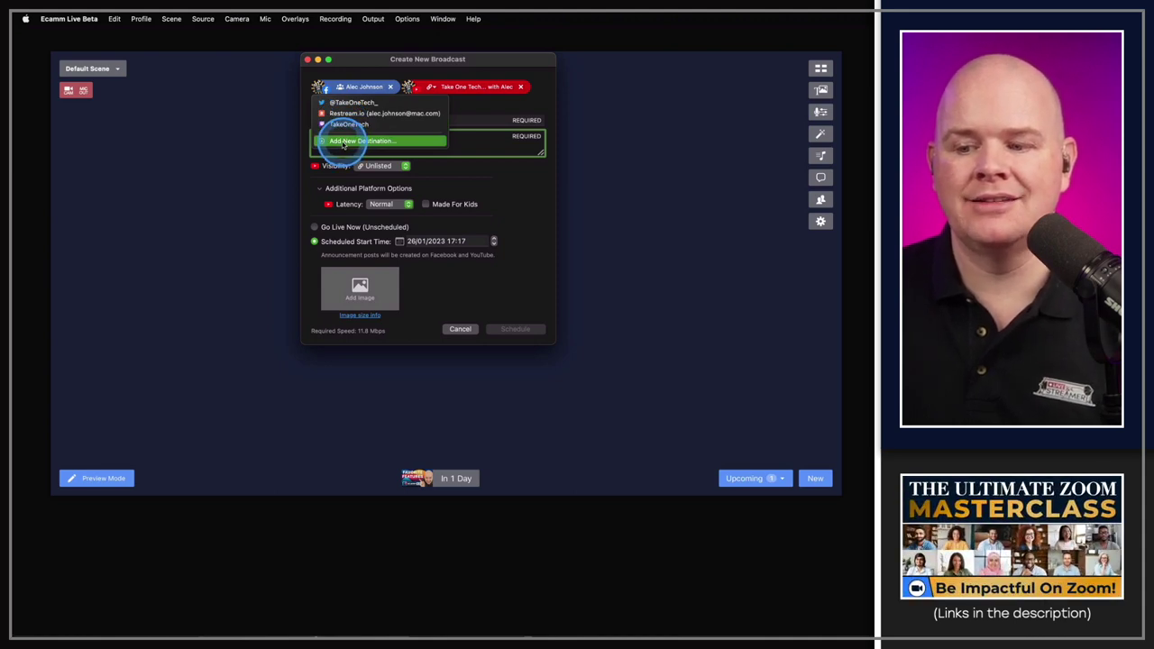
click(342, 142)
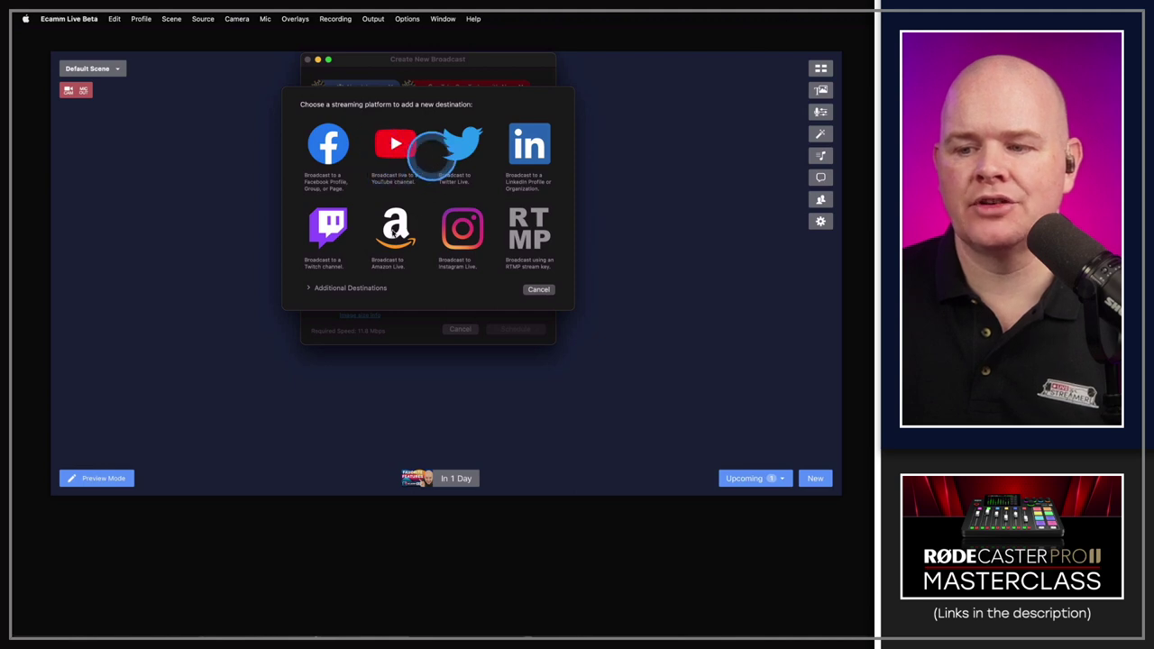
click(393, 230)
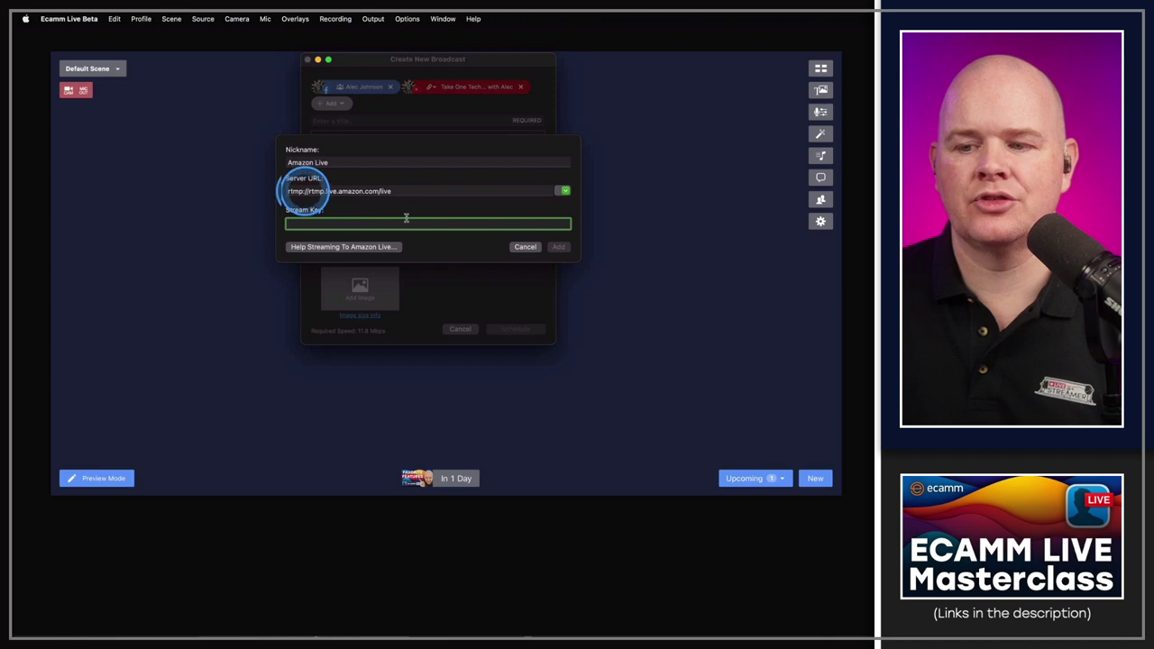
click(530, 246)
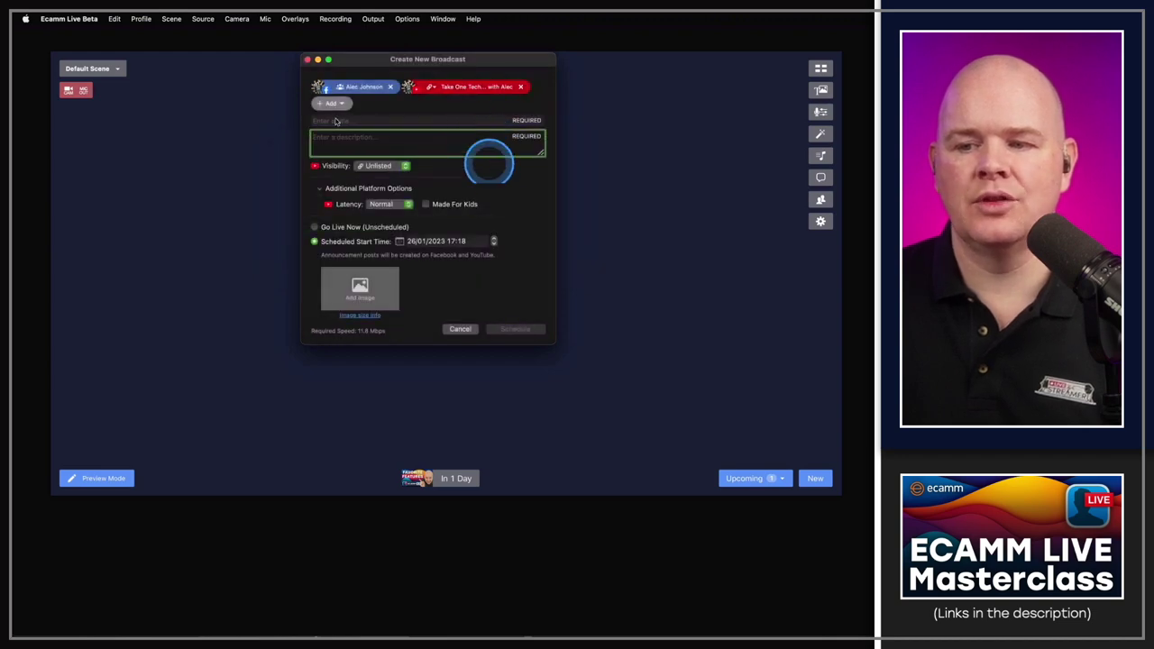
Review the connected destinations in the preferences and the platforms offered for a new one, including the additional destinations.
click(820, 221)
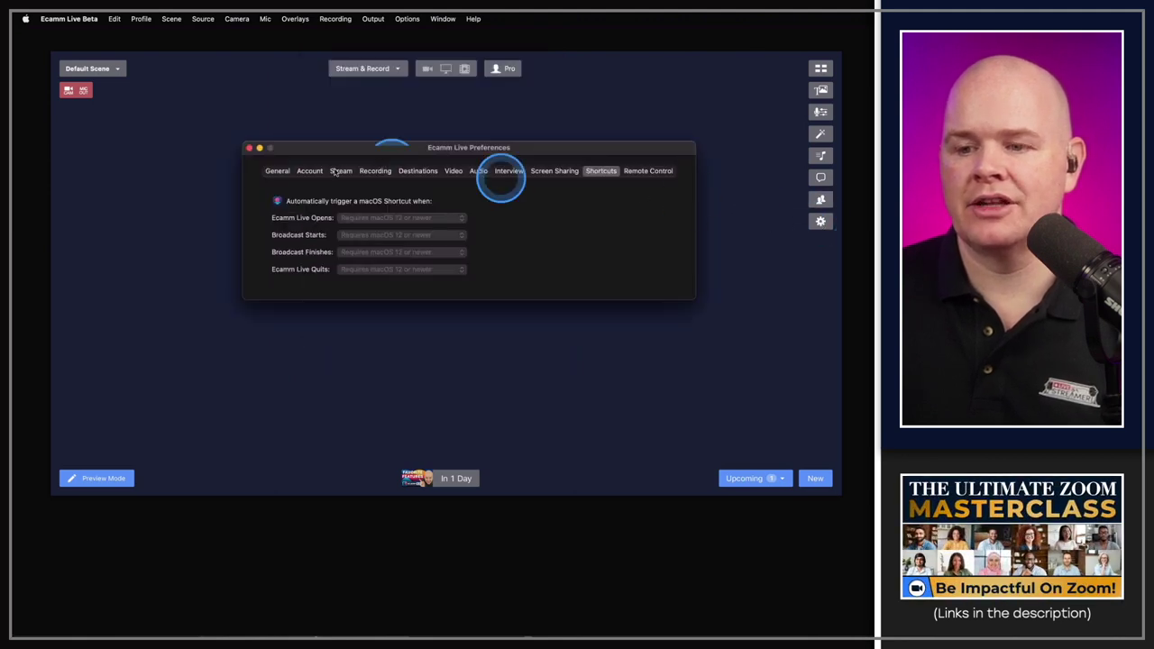
click(417, 171)
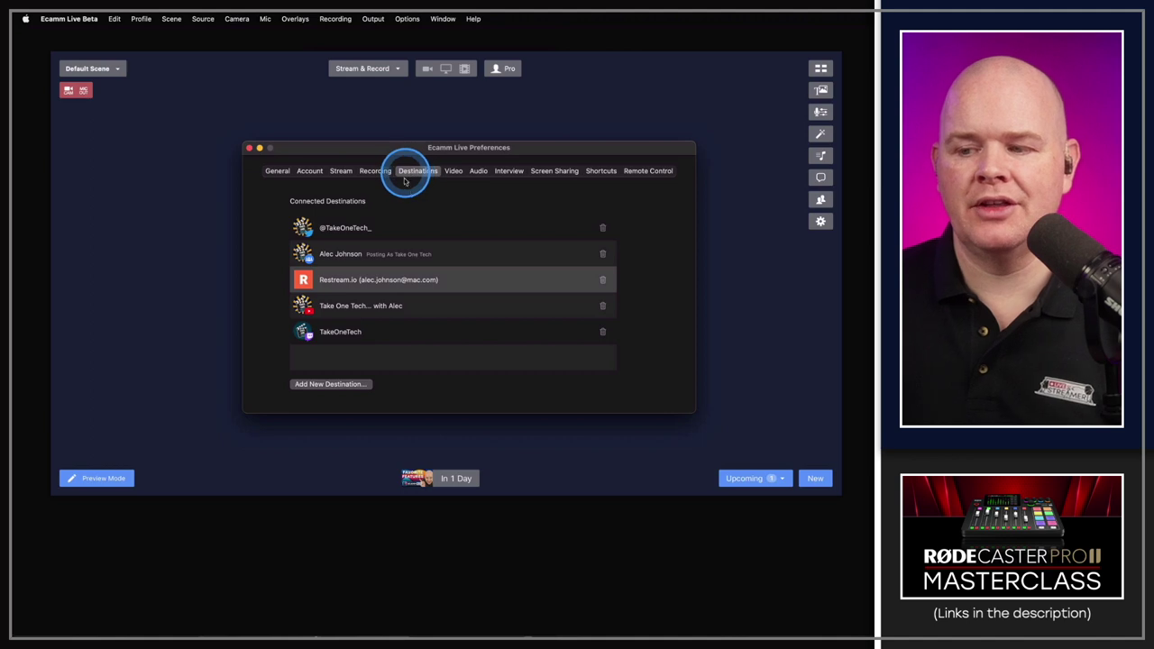
click(335, 384)
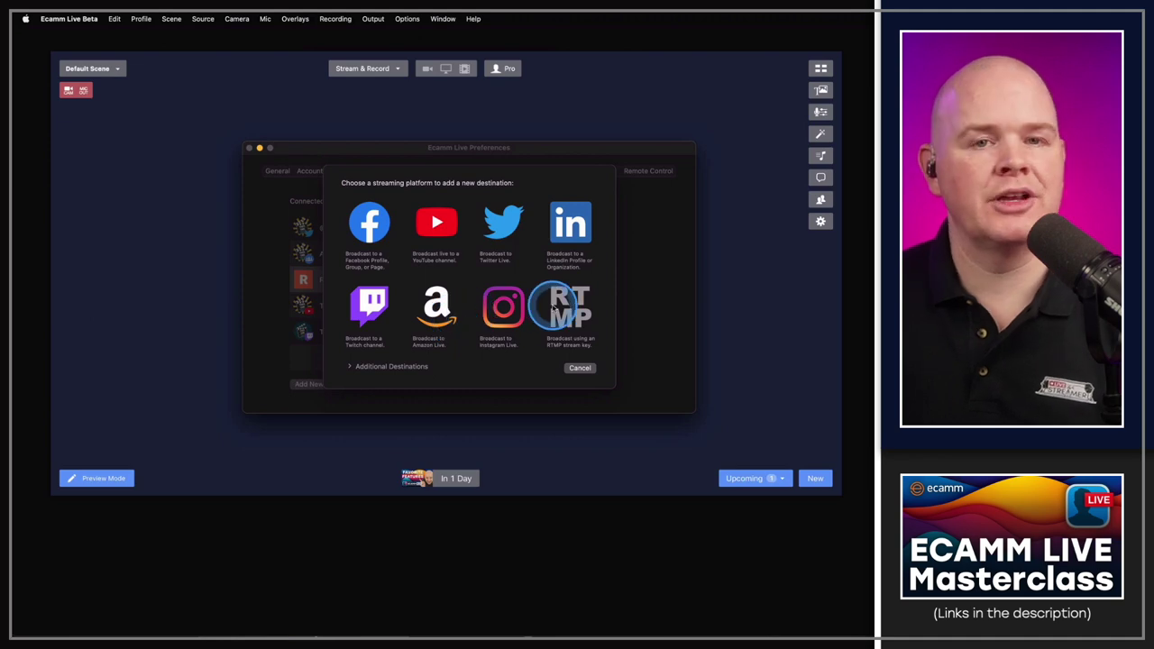
click(352, 366)
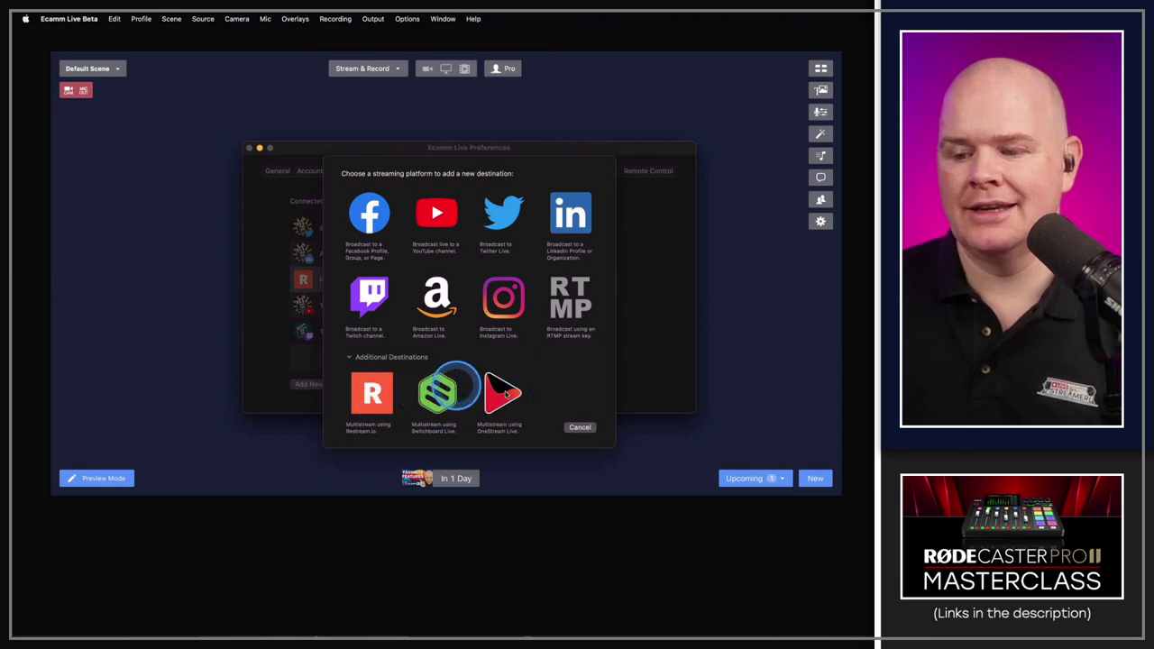
click(350, 359)
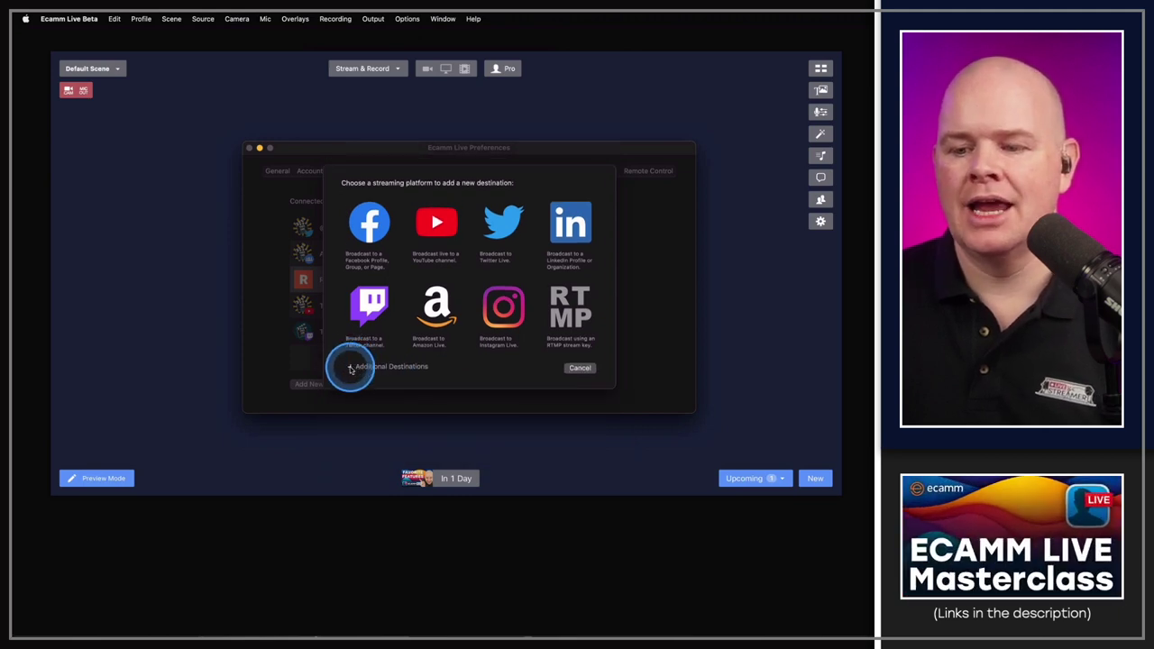
click(350, 368)
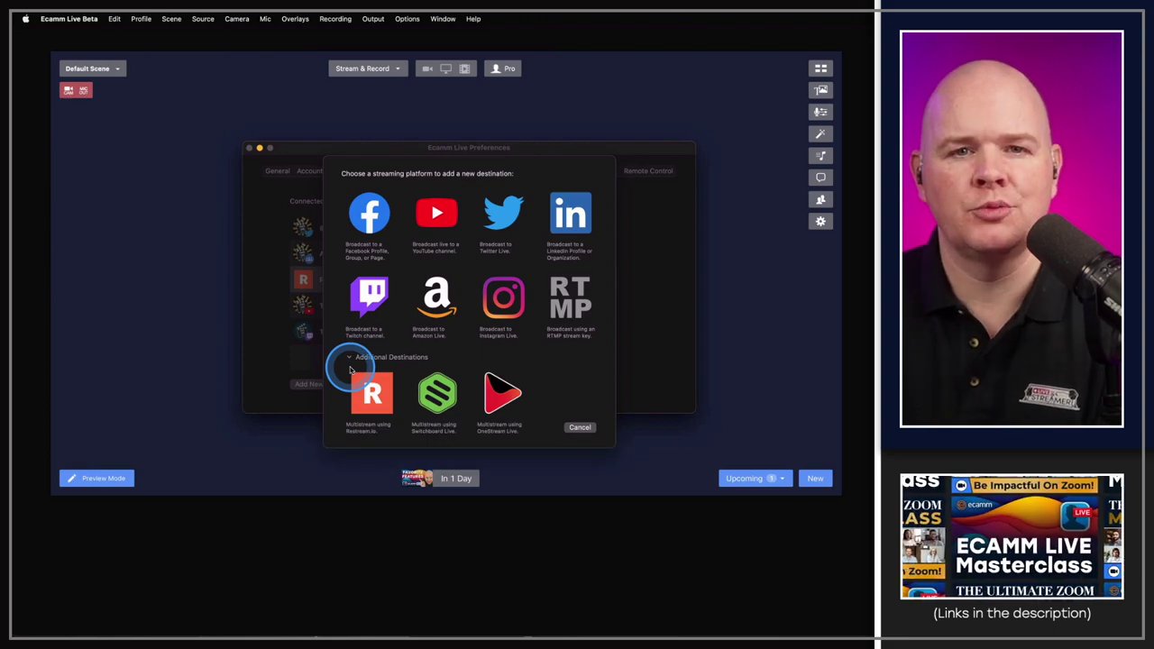
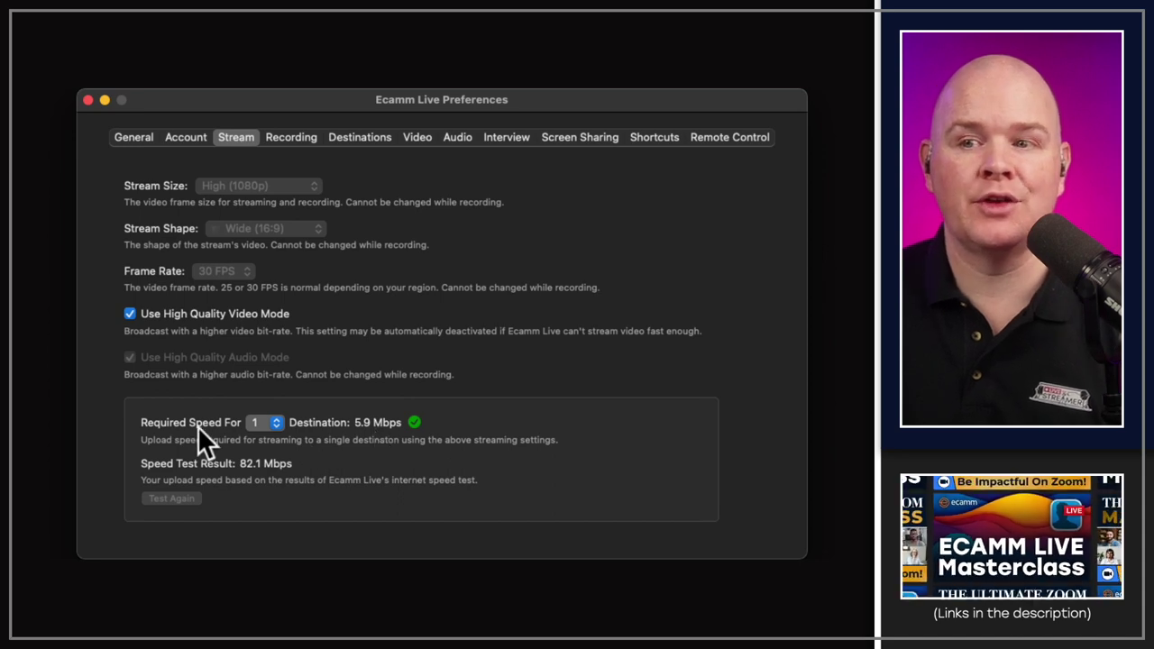
Check the upload speed required for streaming to 8 and 10 destinations in the stream preferences.
click(278, 426)
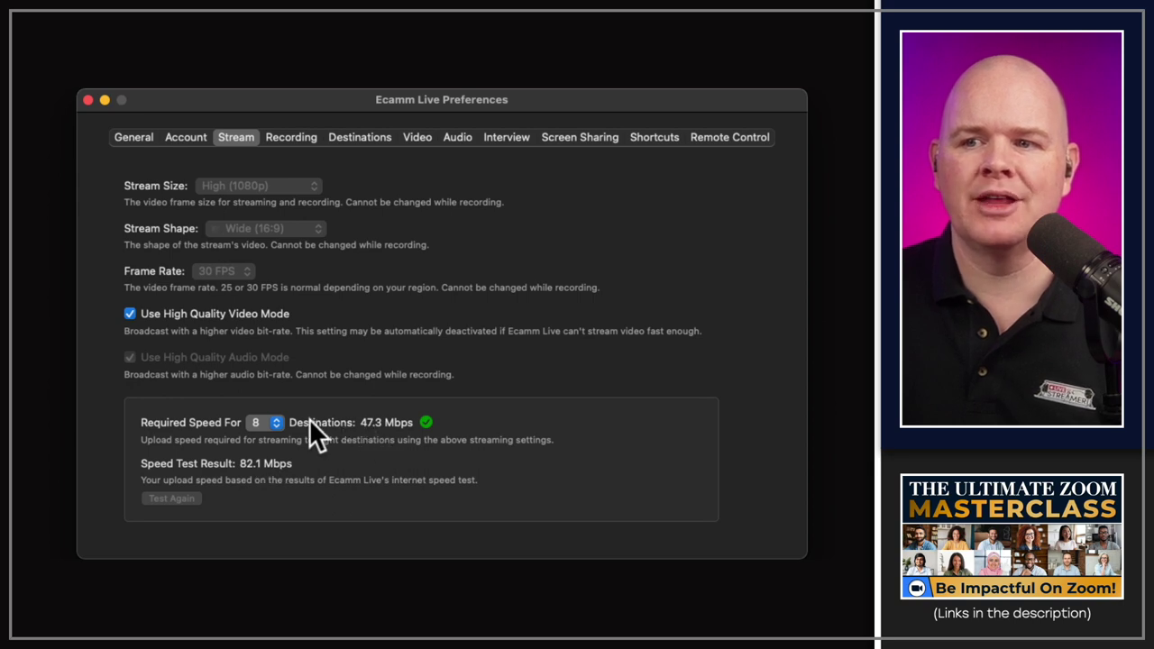
click(276, 419)
click(277, 420)
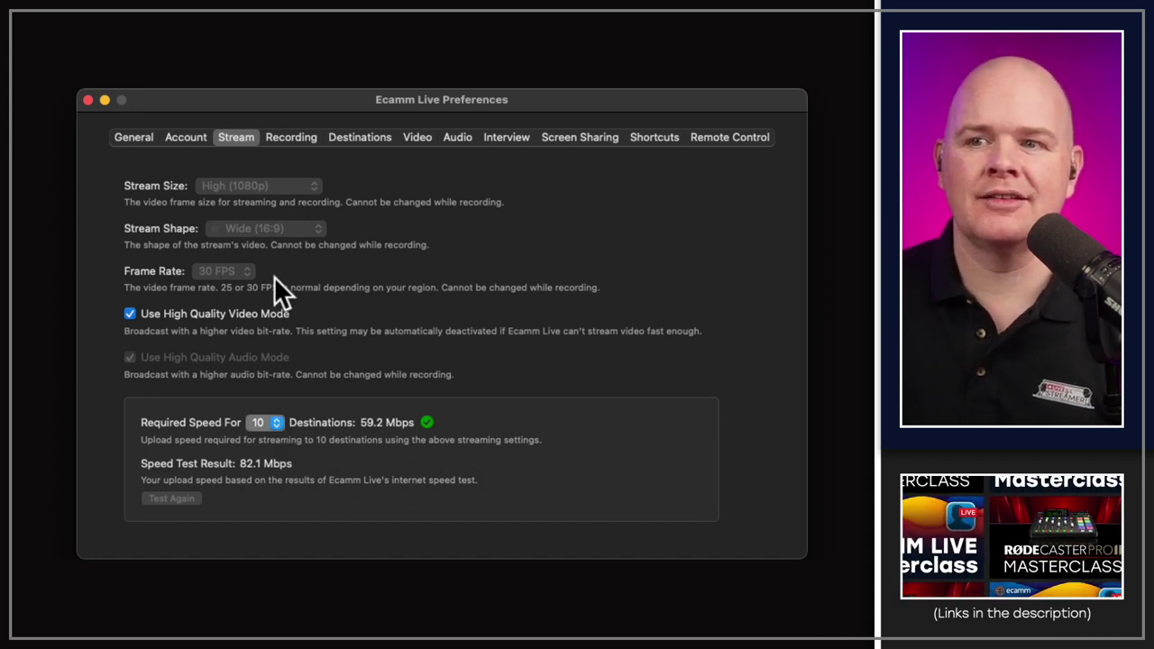
key(BackSpace)
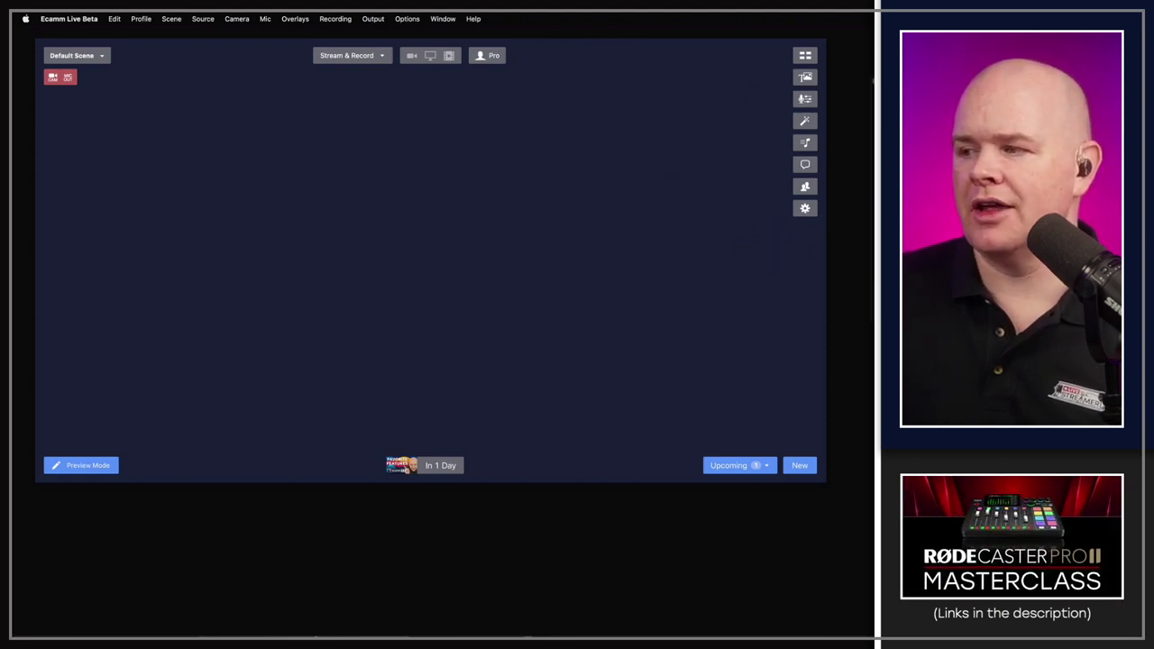
Close the preferences, shrink the main window and arrange the Comments & Reactions and Interview Chat windows side by side beneath it.
click(805, 164)
drag(759, 167, 108, 394)
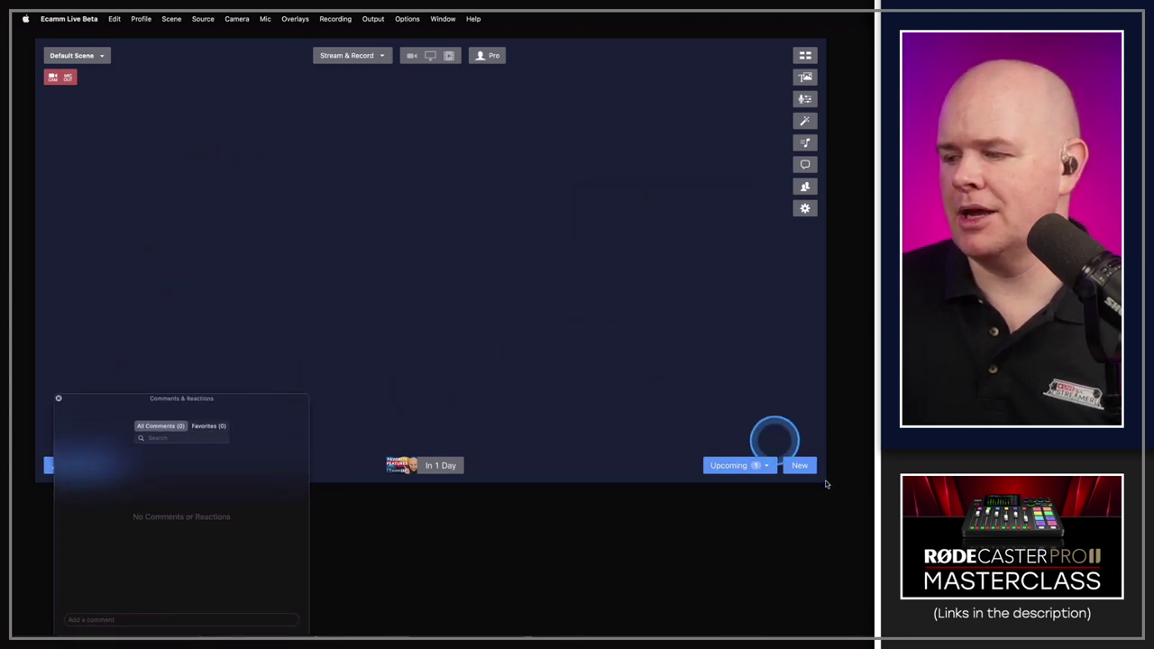
drag(825, 484, 780, 442)
click(406, 404)
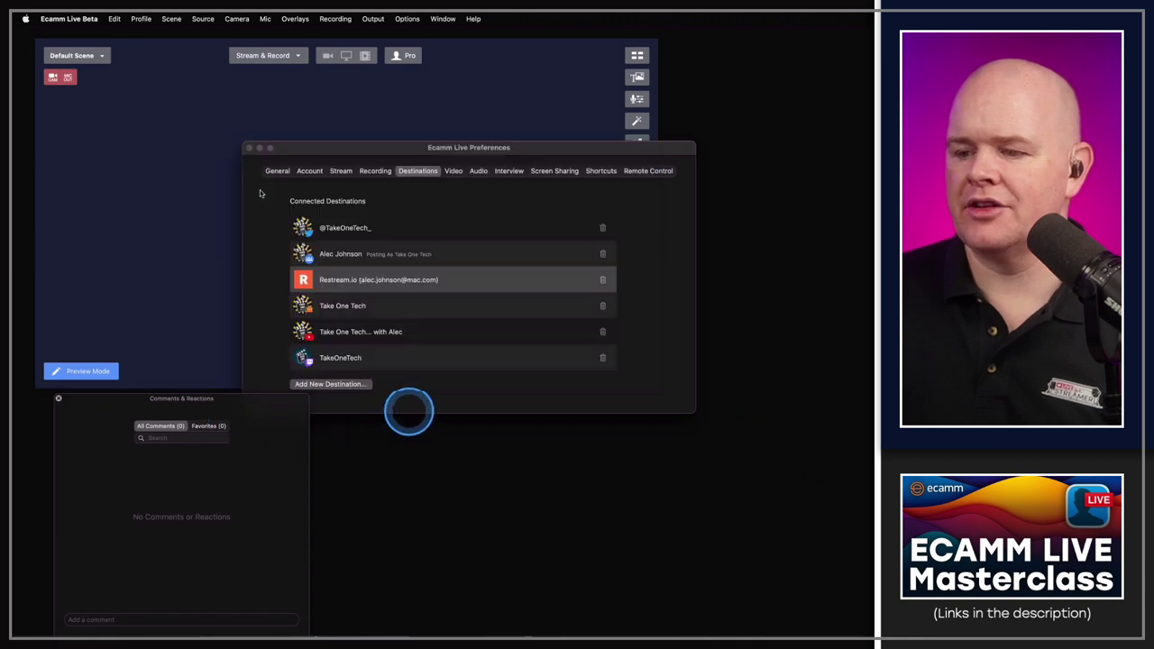
click(249, 148)
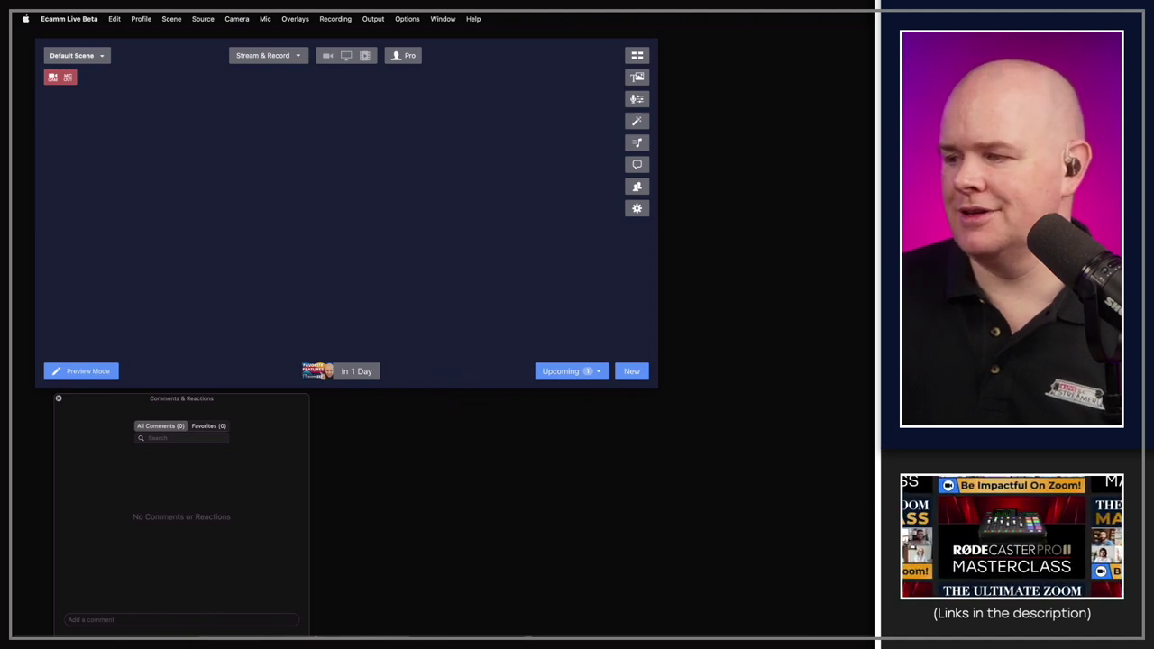
drag(966, 285, 429, 393)
click(362, 397)
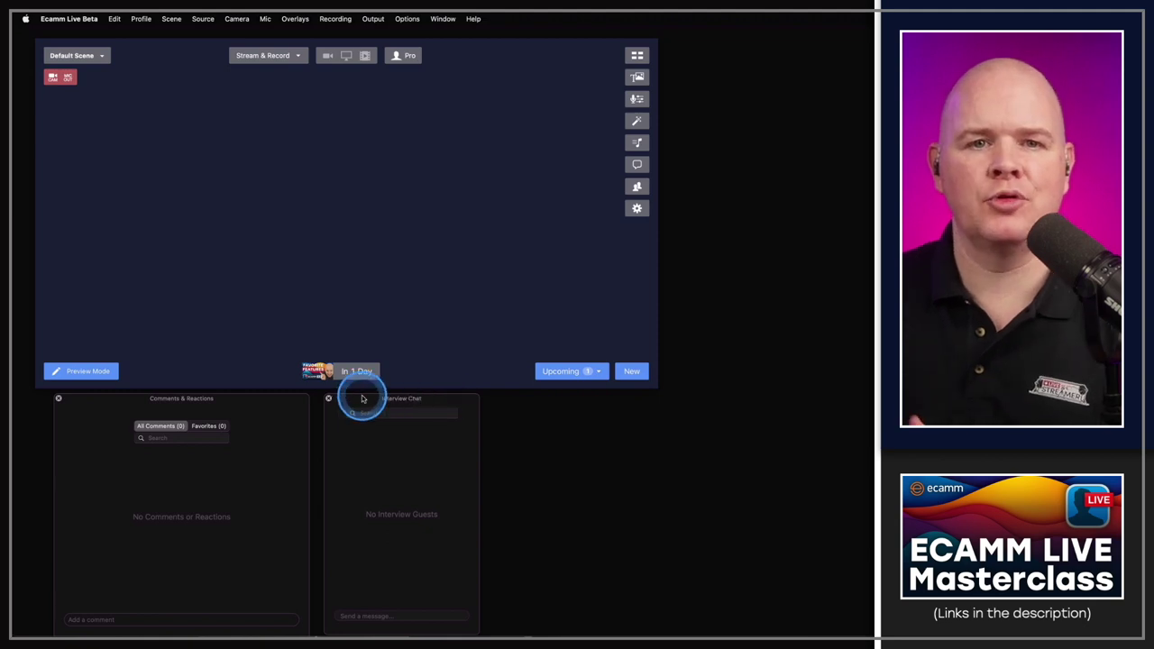
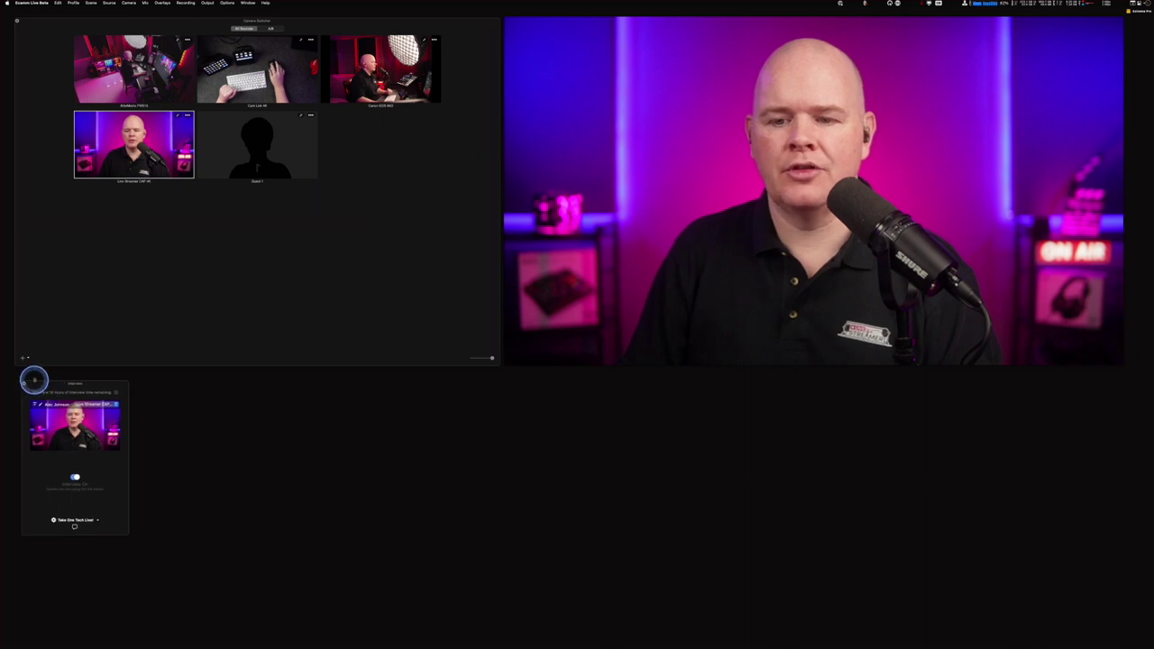
Replace the Interview window with the Camera Effects window, lengthen it and select Guest 1 as its source.
click(38, 384)
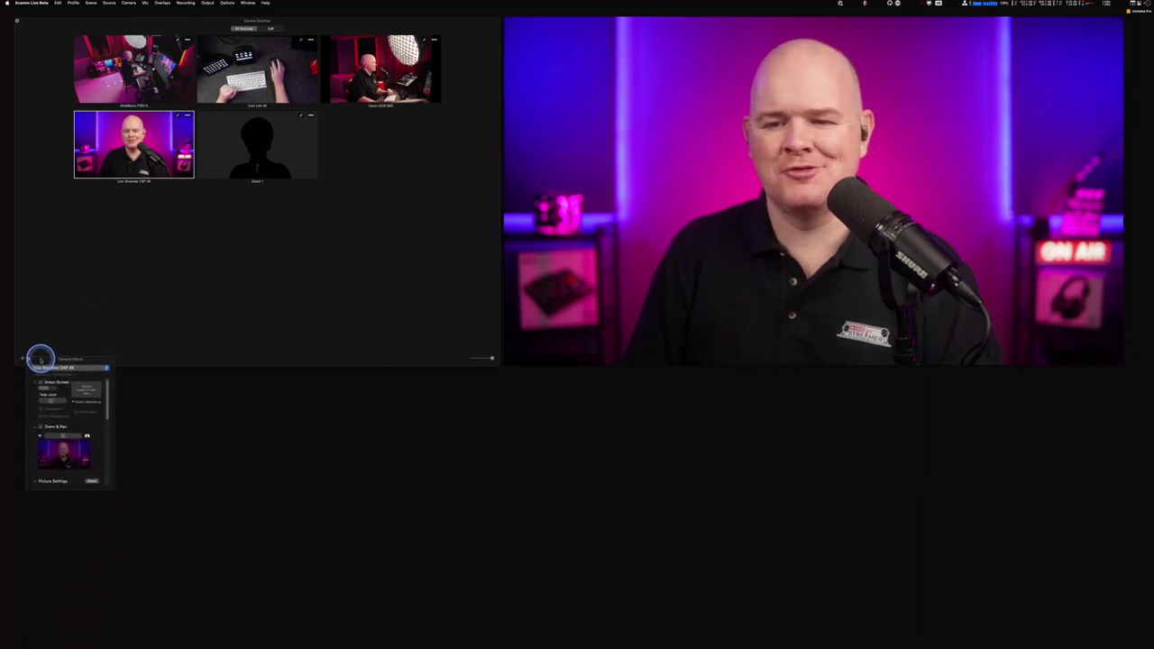
drag(104, 511, 107, 635)
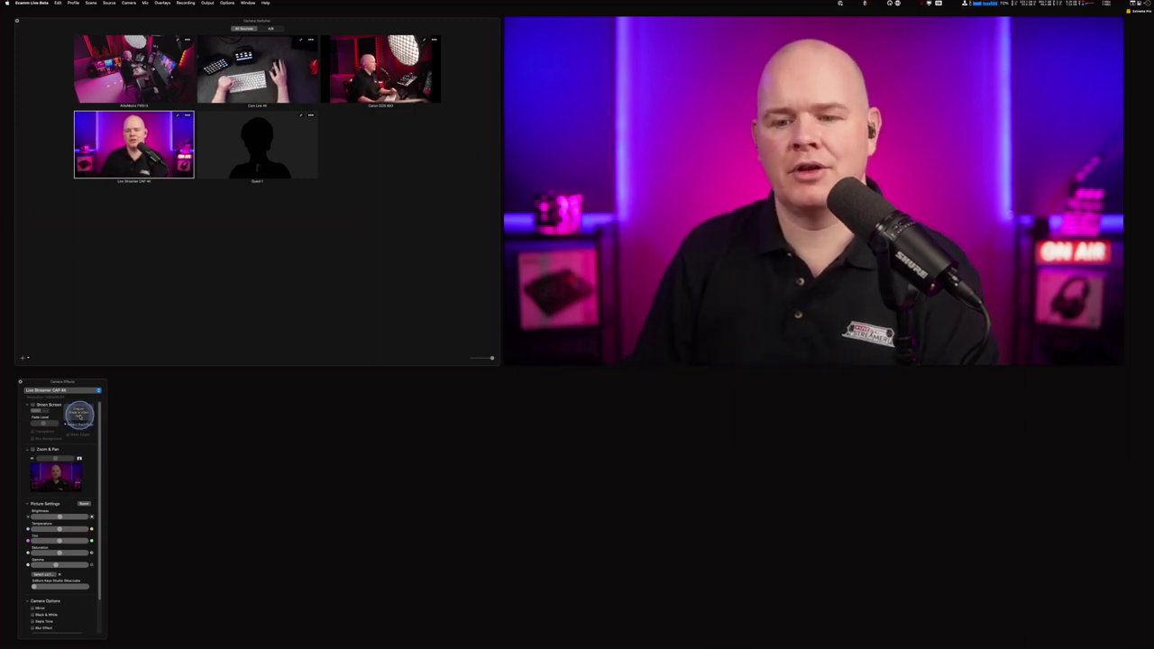
click(99, 391)
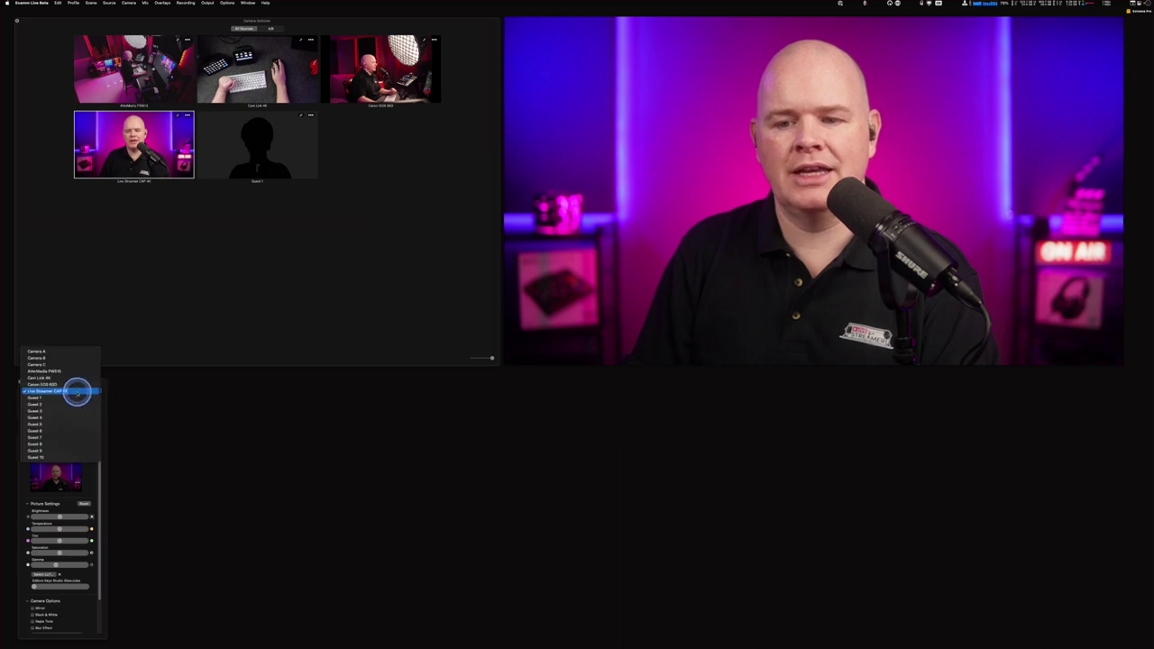
click(64, 398)
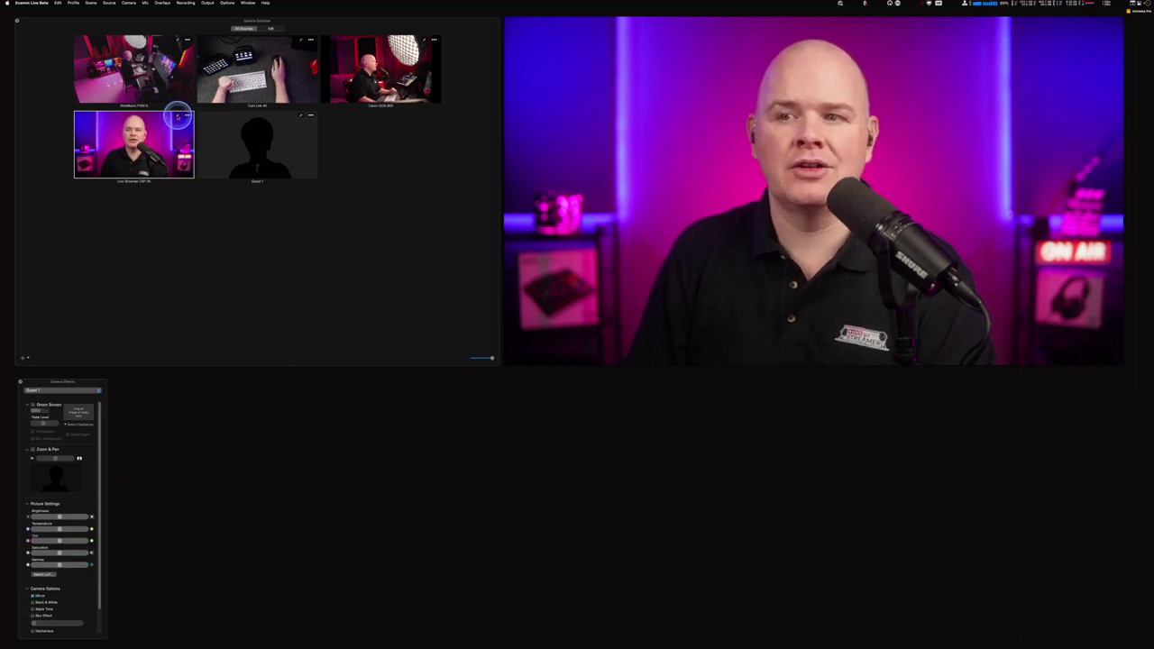
View the camera effects for the Live Streamer CAP 4K, Canon EOS, Cam Link 4K and AVerMedia cameras by way of the Camera Switcher.
mouse_move(690, 129)
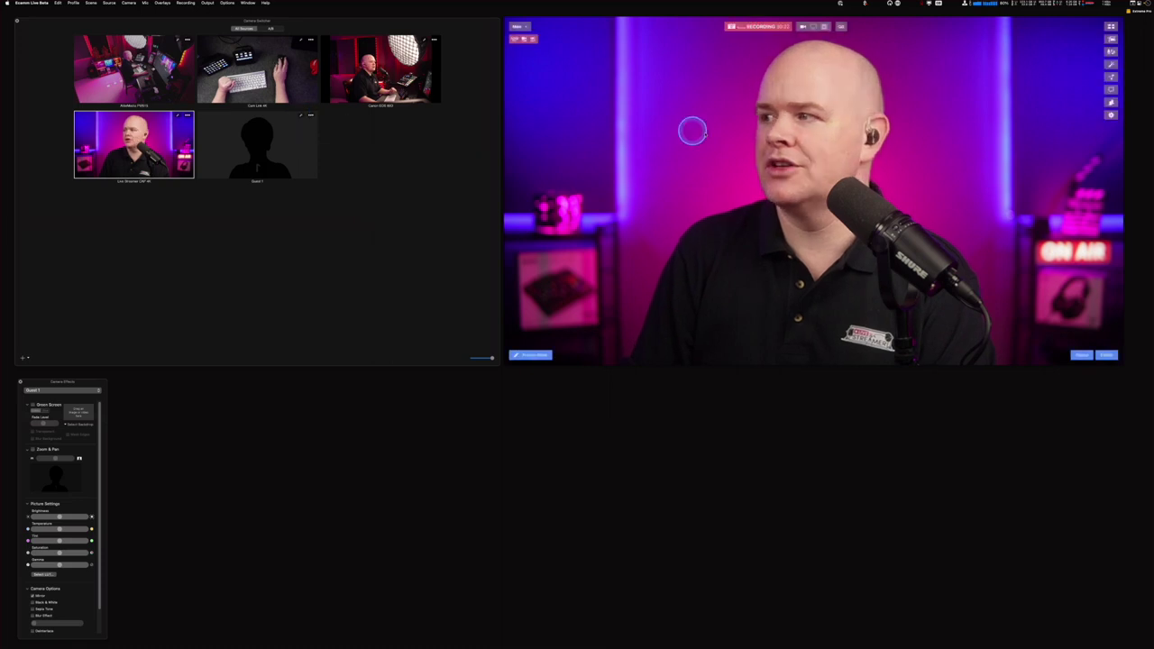
click(1111, 65)
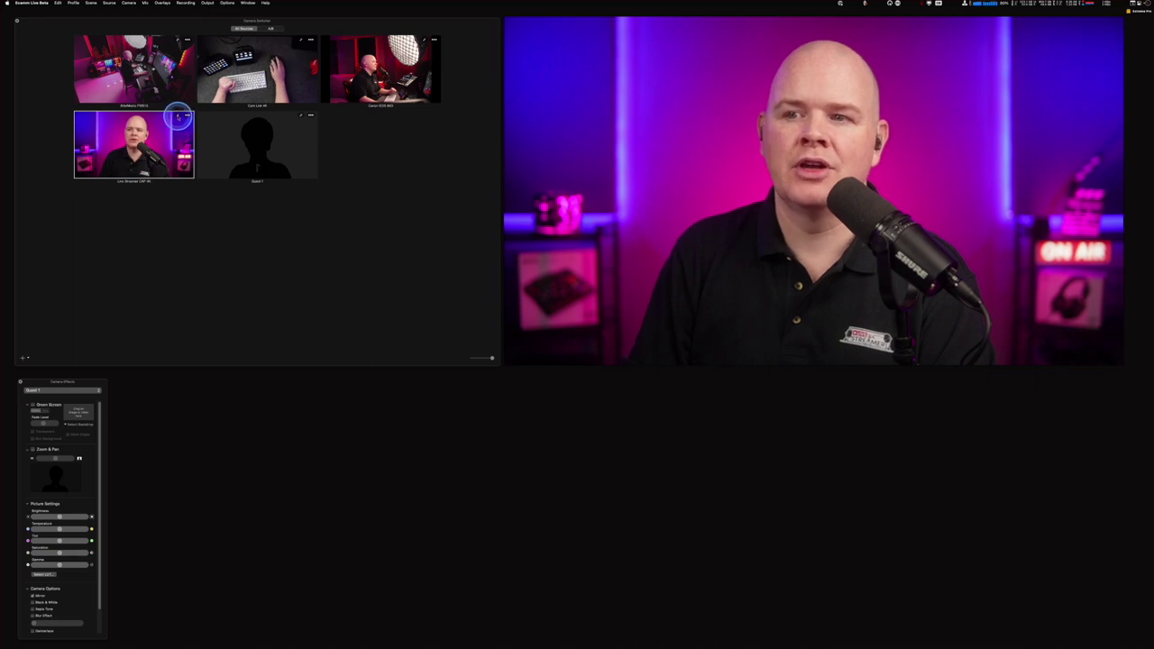
click(179, 117)
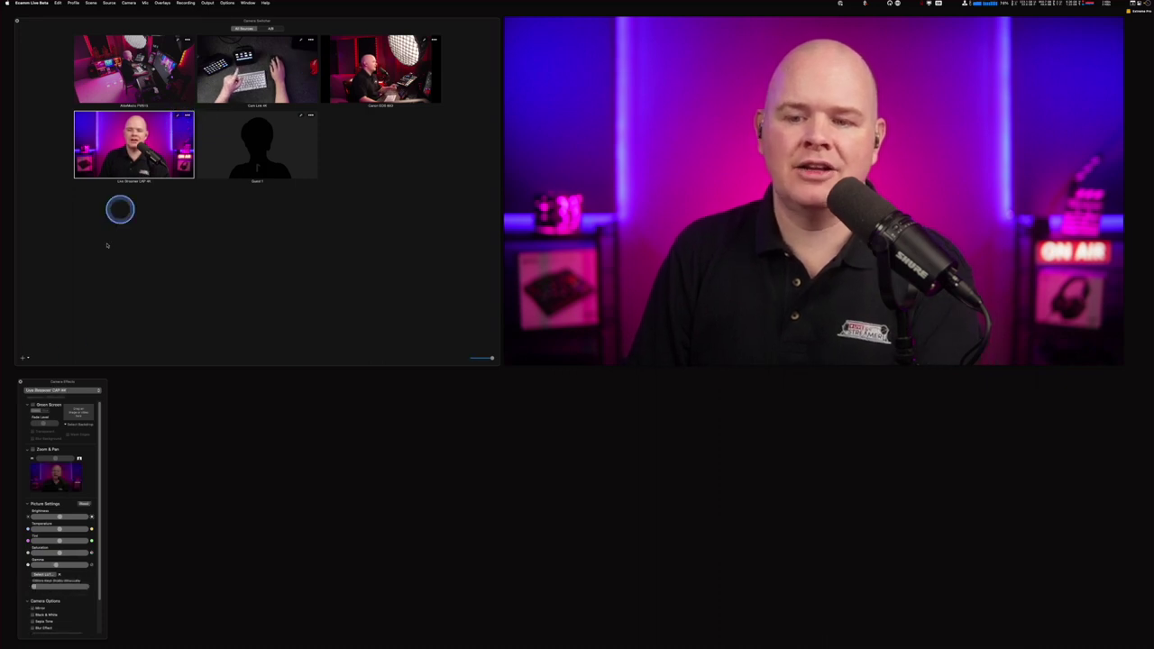
drag(82, 384, 564, 136)
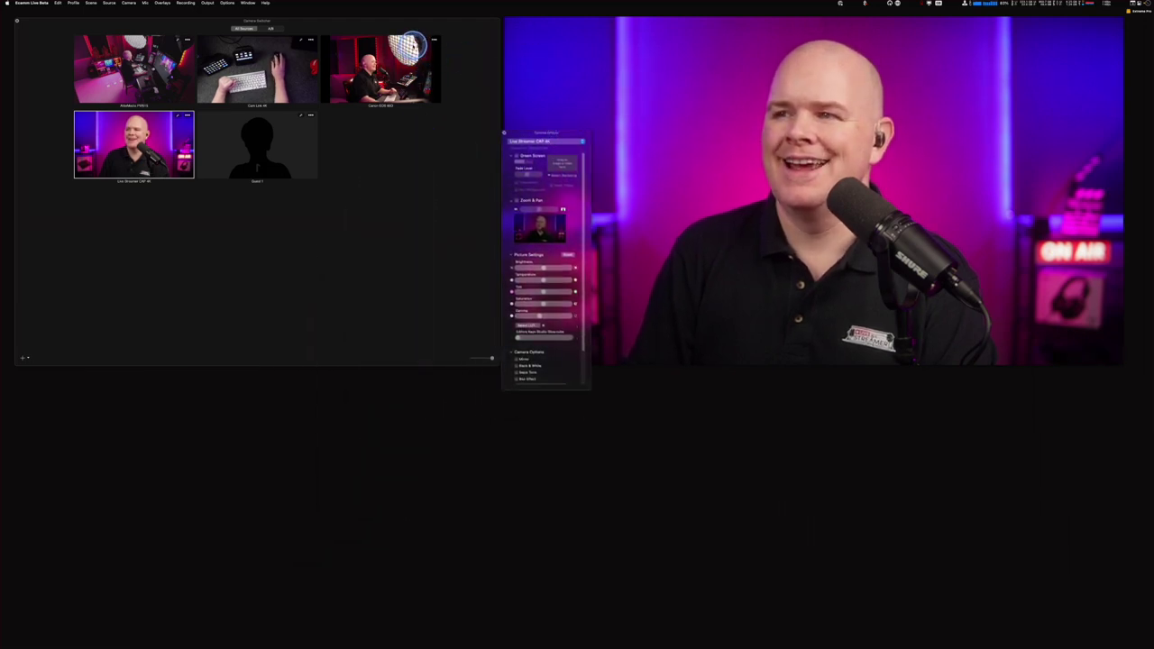
click(424, 41)
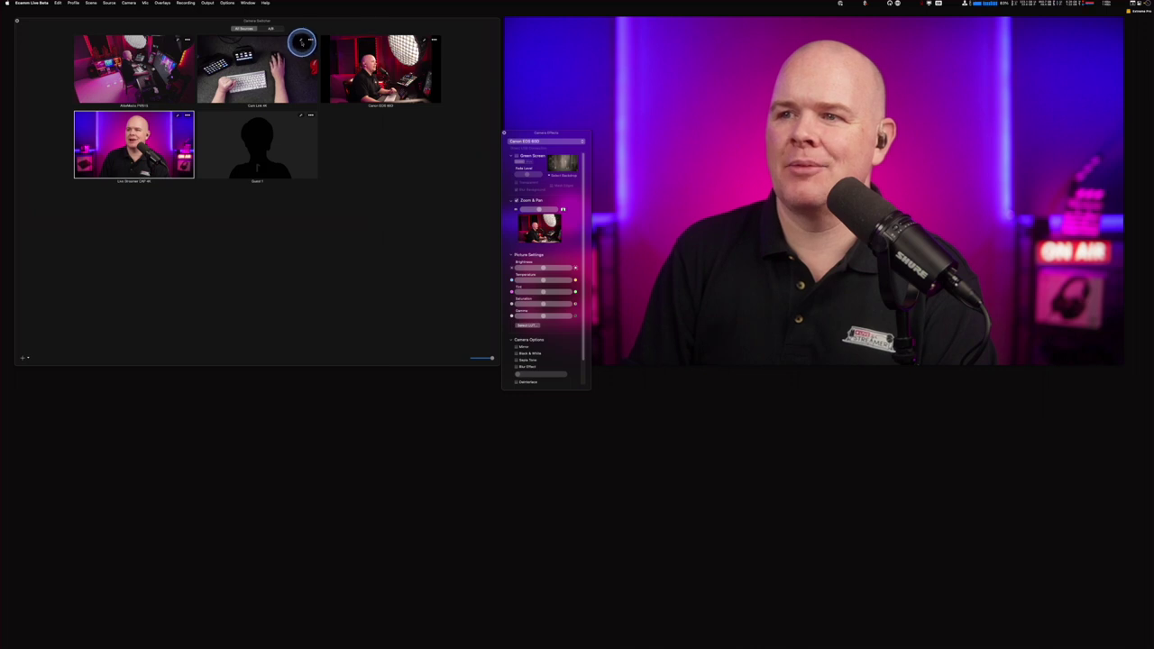
click(302, 42)
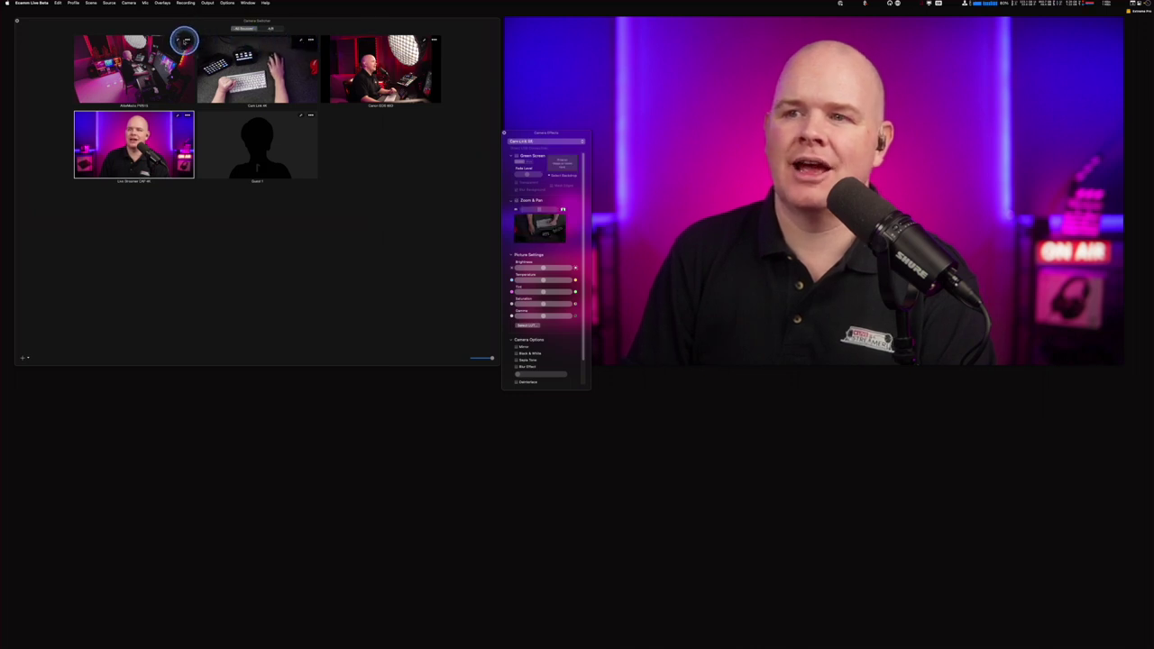
click(176, 40)
Shorten the Camera Switcher window, place Camera Effects beneath it and show the Cam Link 4K and Canon EOS effects in turn.
drag(544, 132, 63, 361)
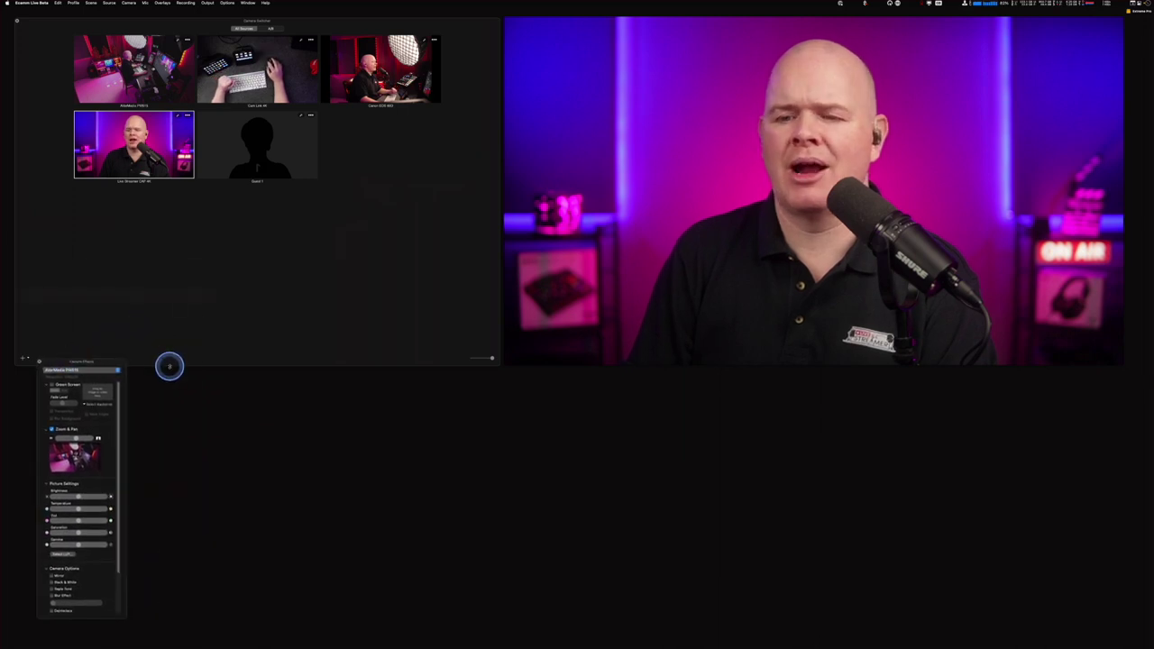
drag(170, 365, 193, 209)
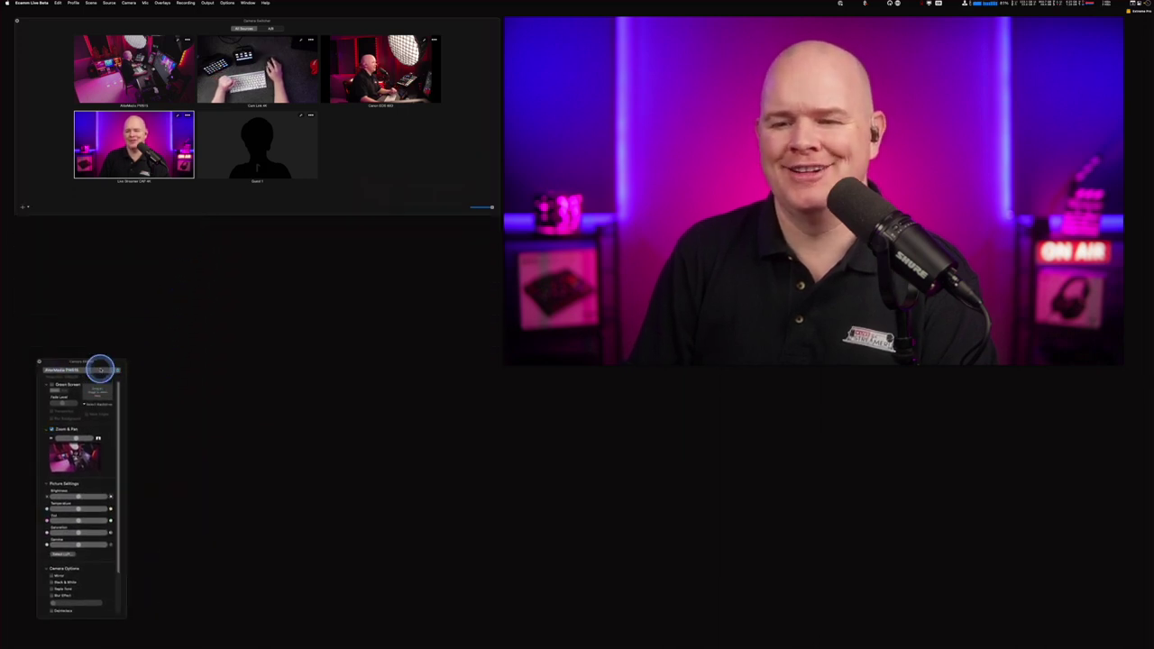
drag(99, 361, 135, 224)
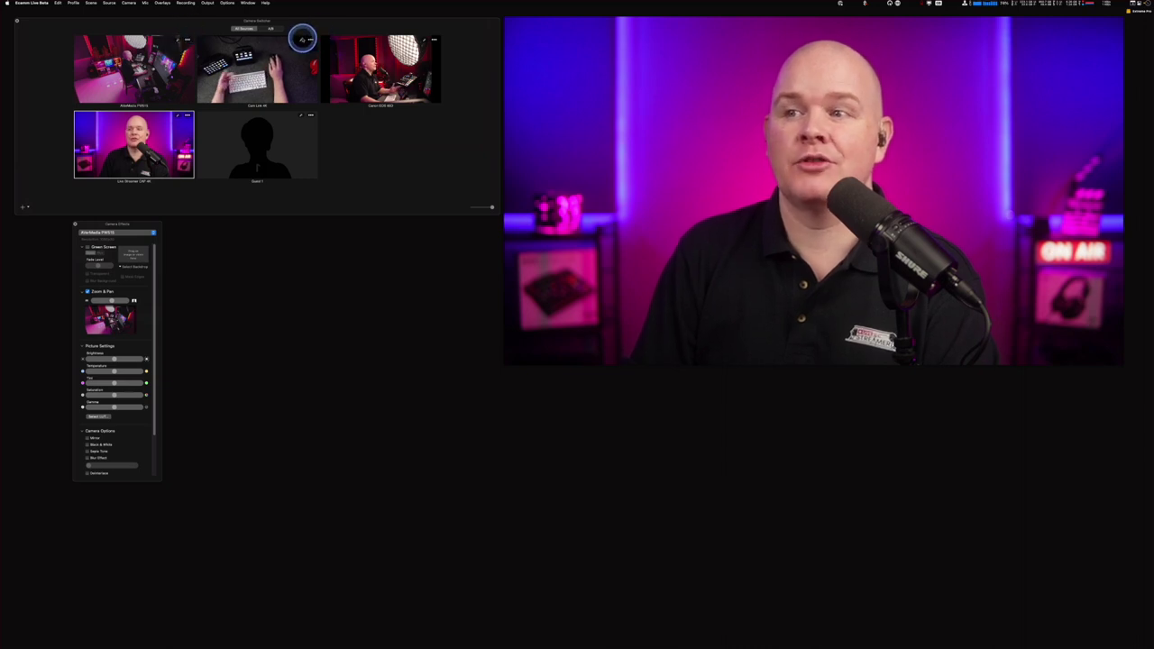
click(301, 40)
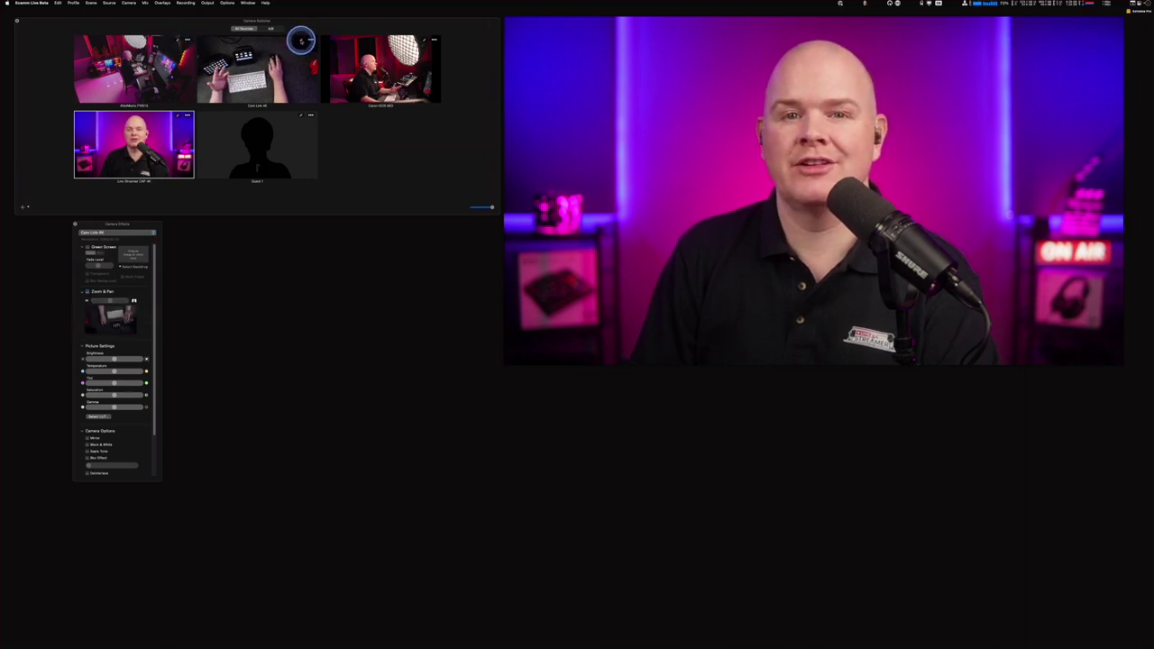
click(424, 40)
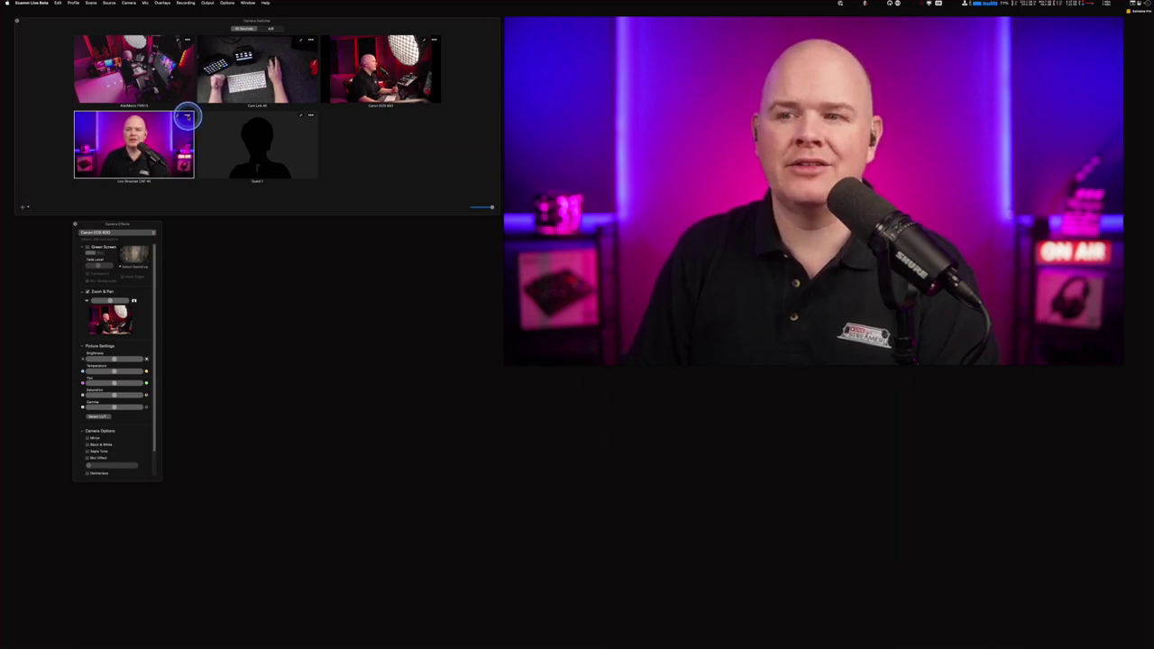
Show the Live Streamer CAP 4K source in a separate window, shrink it and place it beside the Camera Effects window.
click(186, 116)
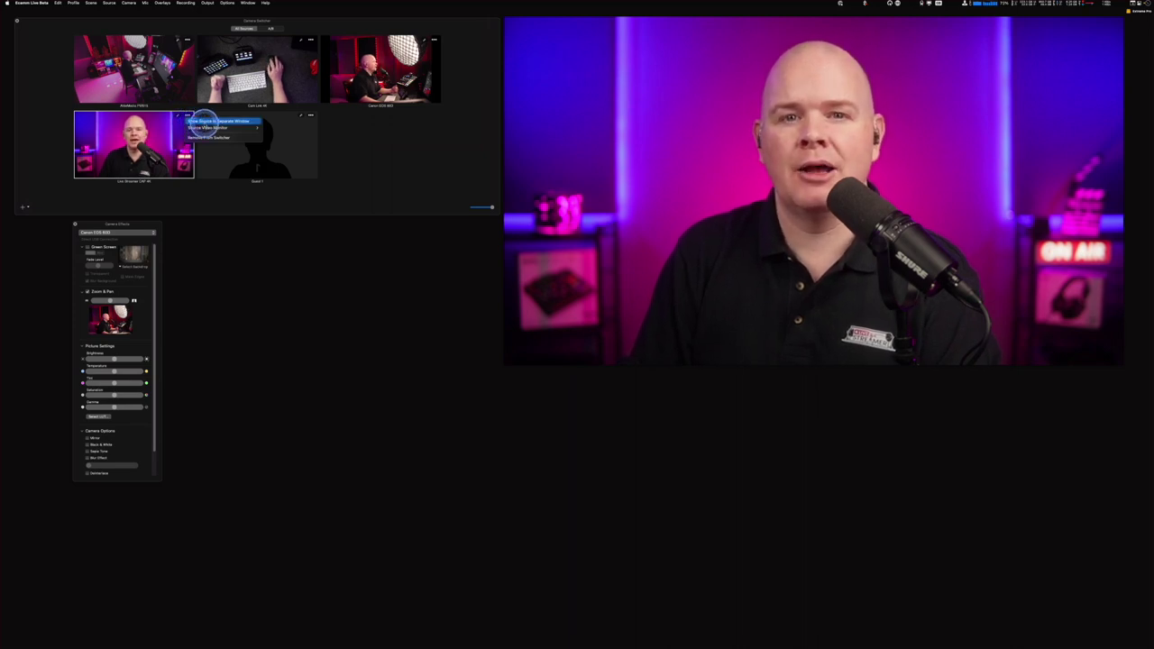
click(217, 121)
drag(649, 244, 267, 284)
drag(731, 536, 505, 461)
drag(333, 280, 333, 463)
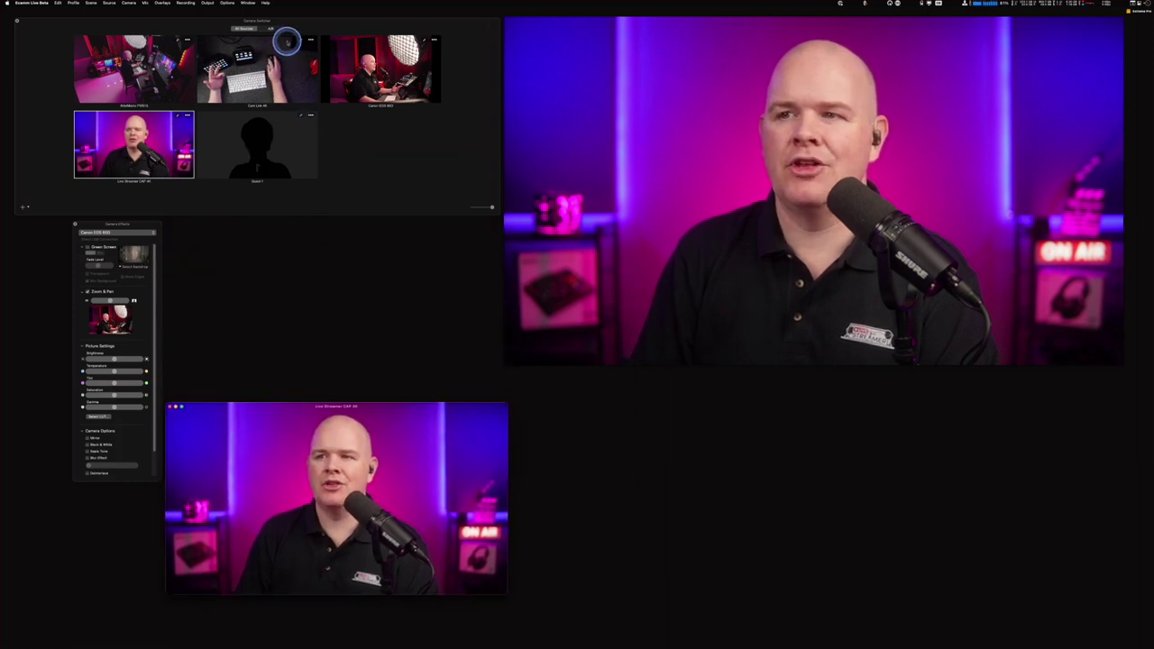
Show the Cam Link 4K source in a separate window and place it next to the Live Streamer CAP 4K window.
click(311, 41)
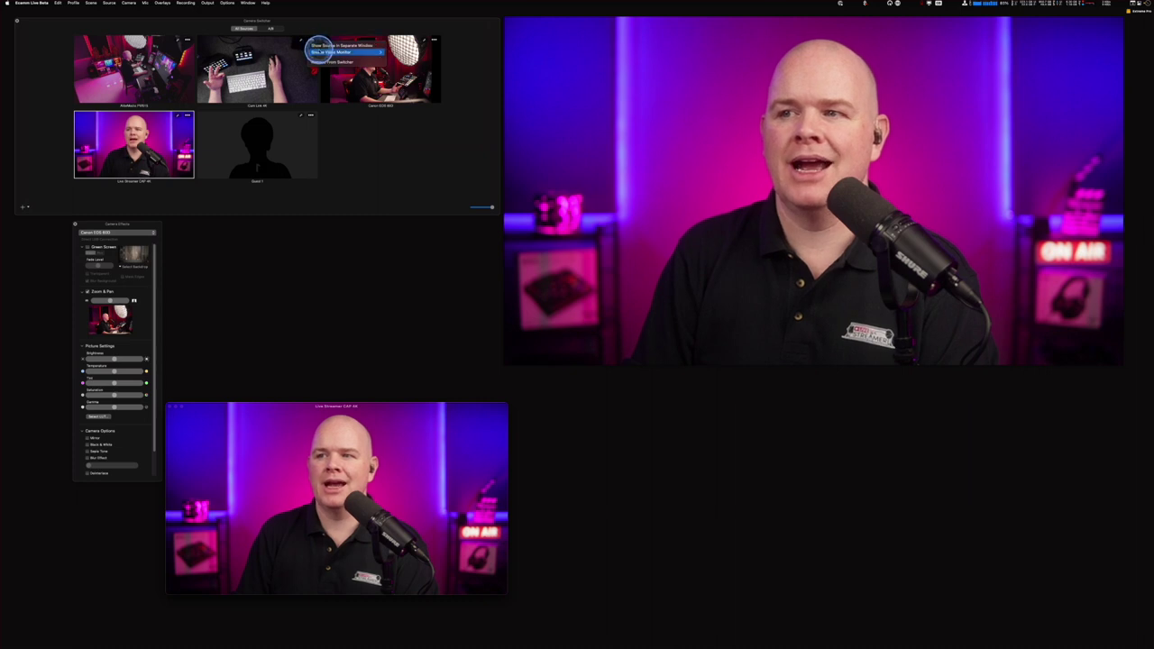
click(321, 45)
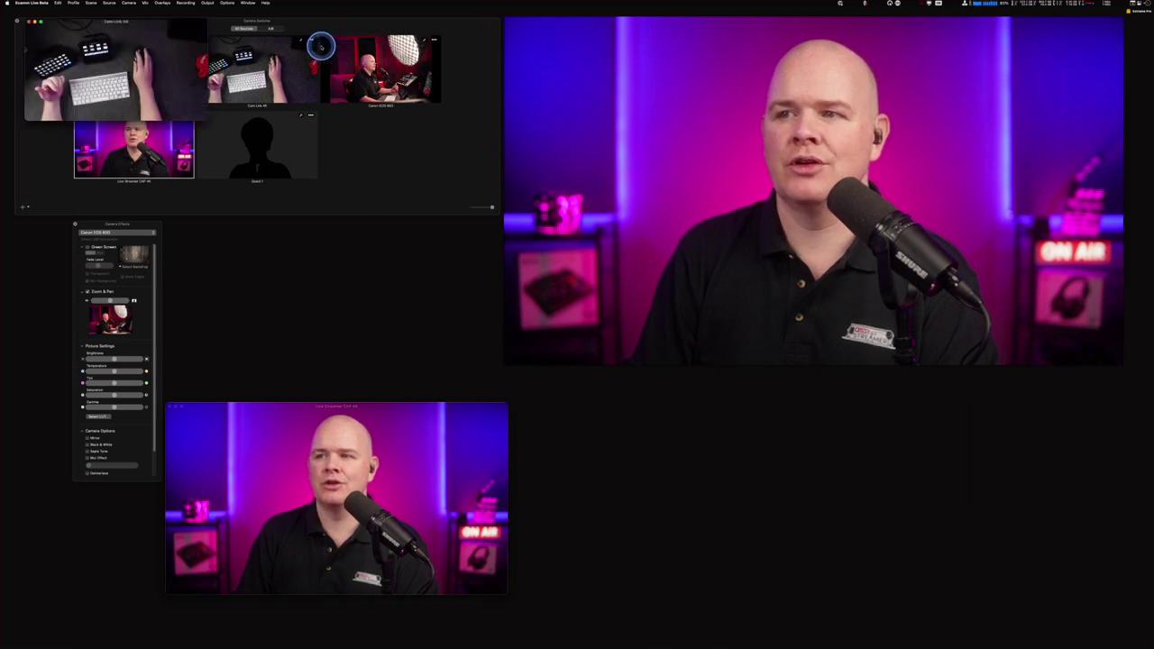
drag(422, 333, 587, 422)
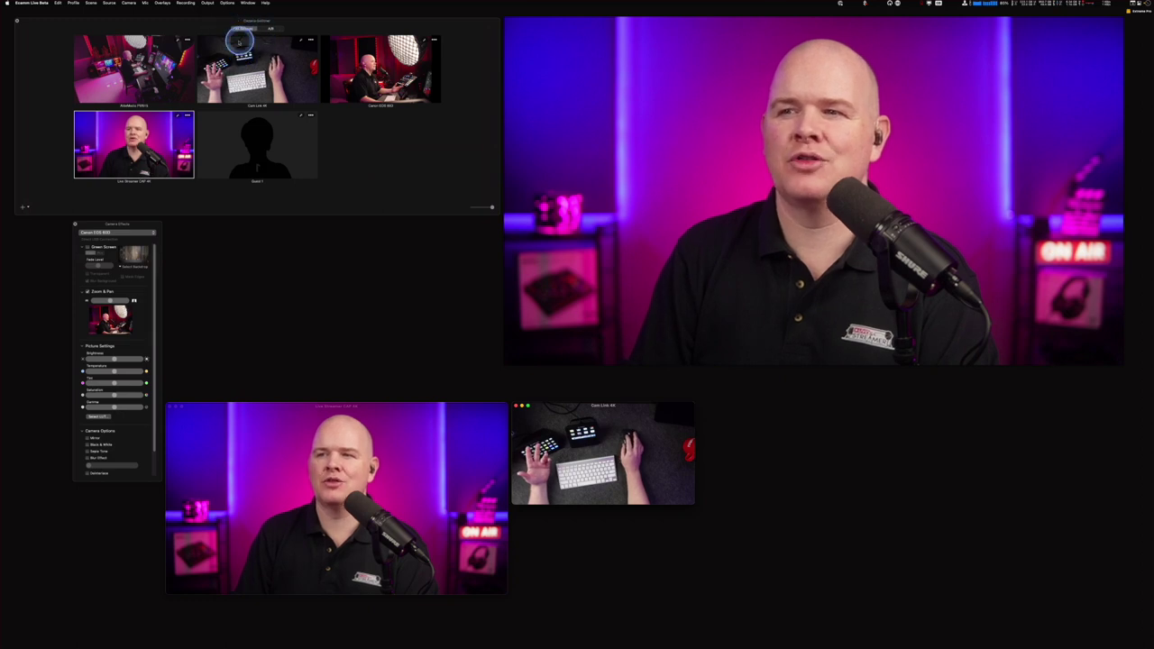
Show the AVerMedia source in a separate window, place it under the Cam Link 4K window and enlarge it to the same width.
click(184, 40)
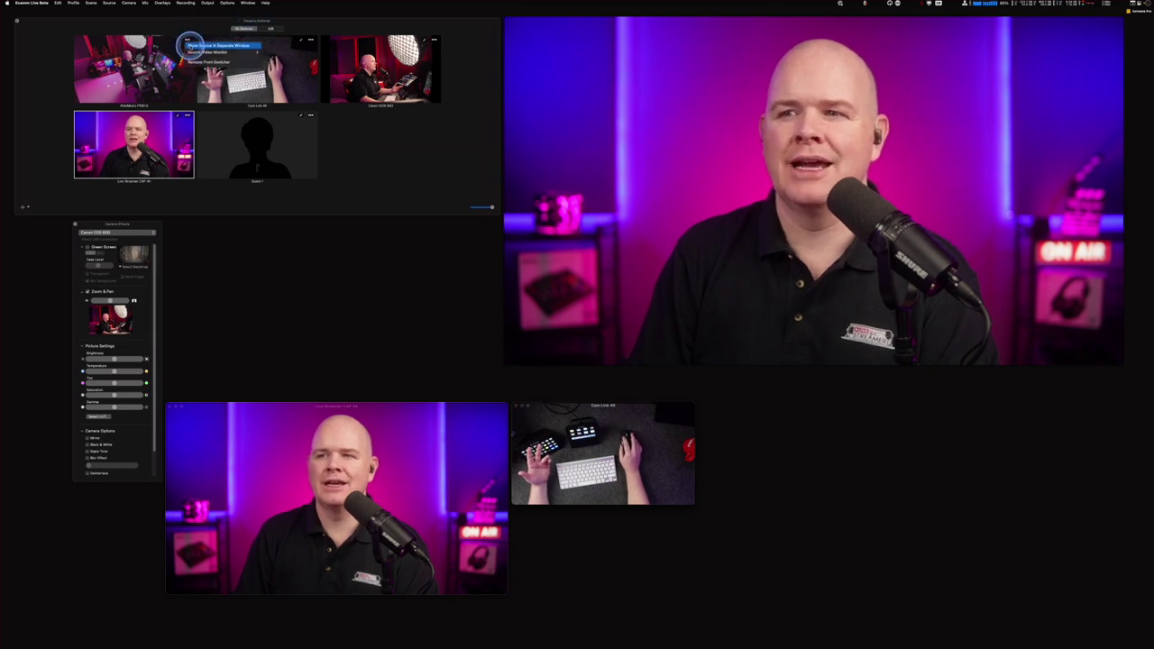
click(217, 44)
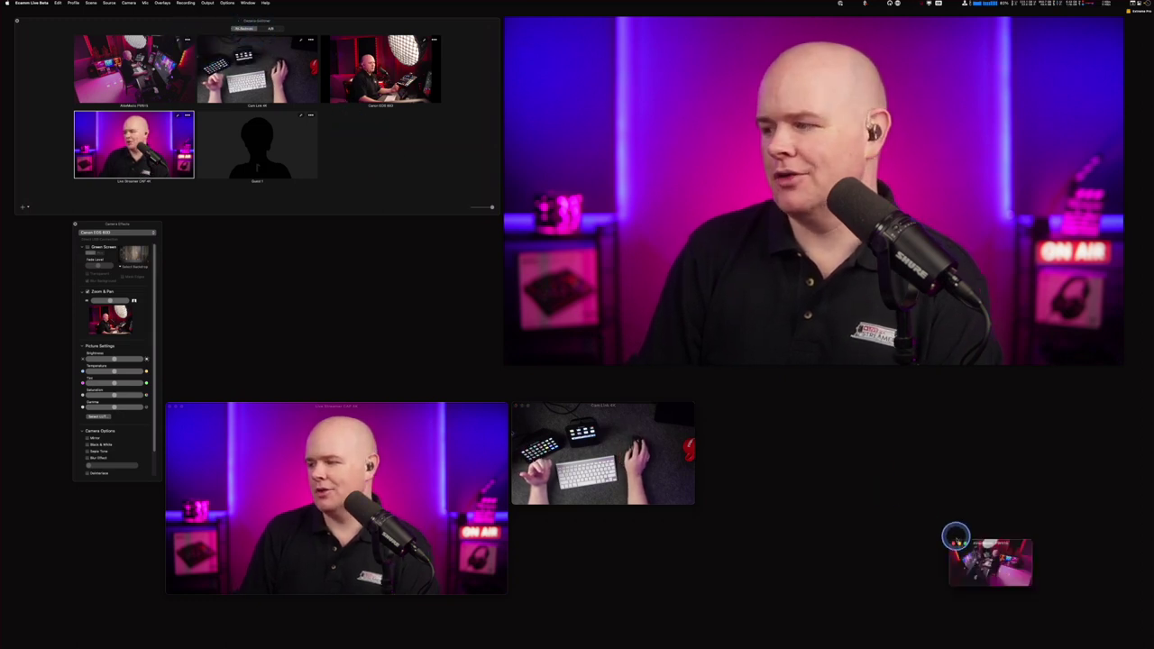
drag(968, 559, 529, 523)
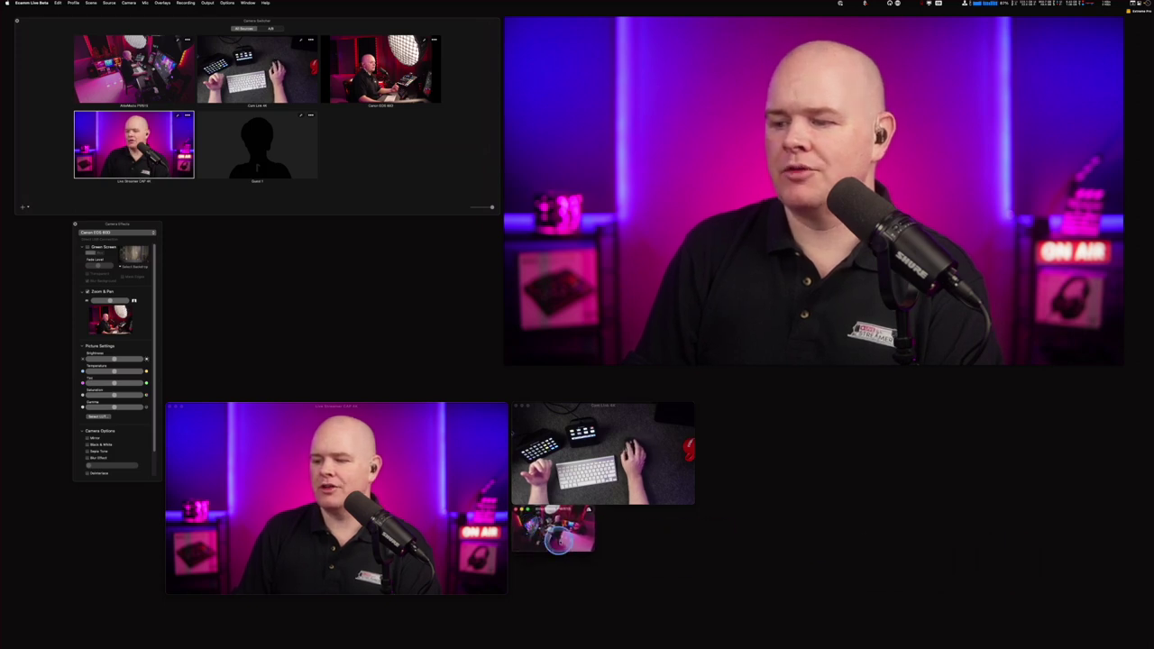
drag(593, 549, 692, 588)
Slightly enlarge the Live Streamer CAP 4K window and move the Cam Link 4K and AVerMedia windows away from it and apart.
click(504, 591)
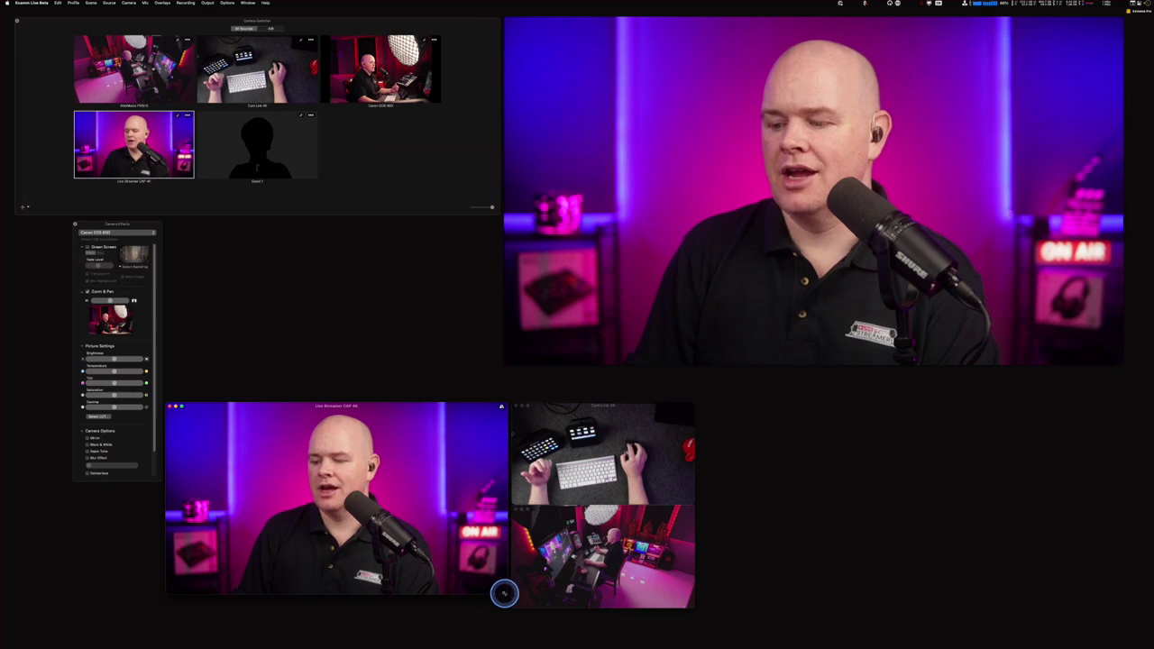
drag(504, 594, 511, 610)
drag(514, 539, 515, 531)
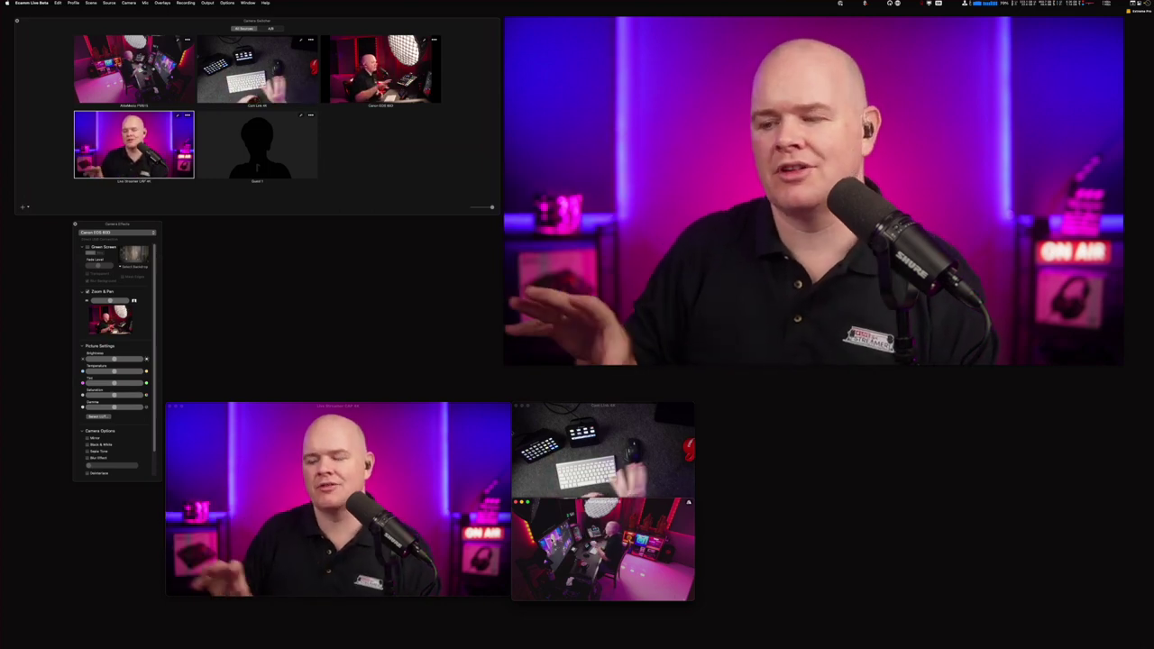
drag(684, 432, 743, 407)
drag(541, 535, 589, 534)
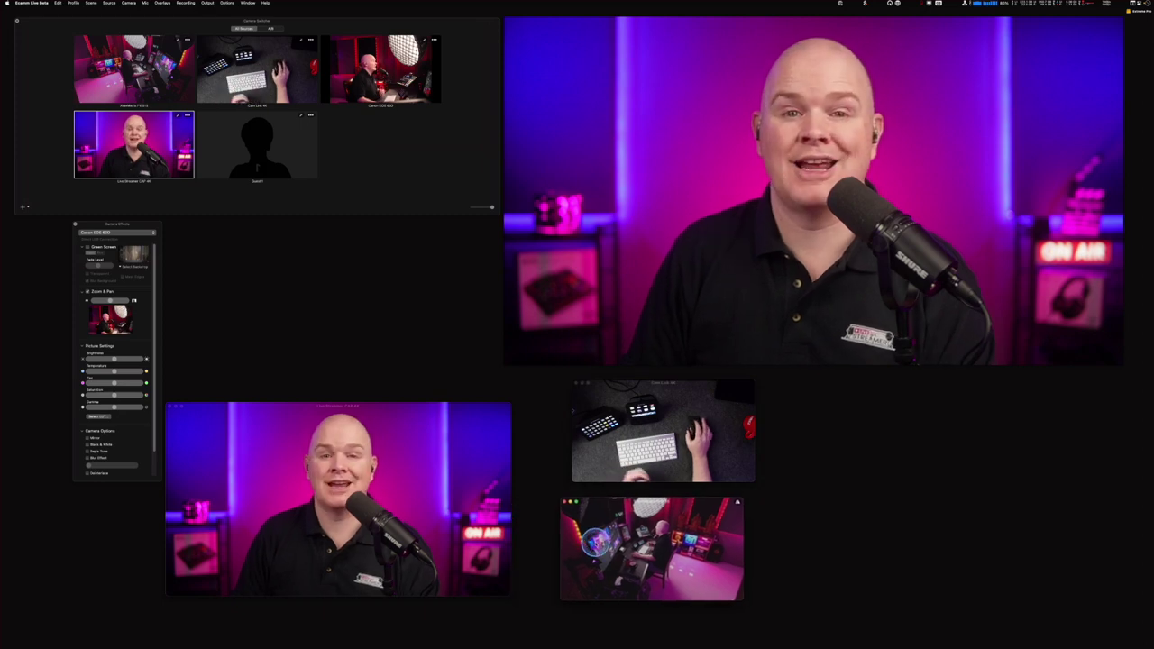
Inspect the options for the Guest 1 source, including Source Video Monitor and Remove From Switcher, without changing anything.
click(310, 115)
mouse_move(318, 127)
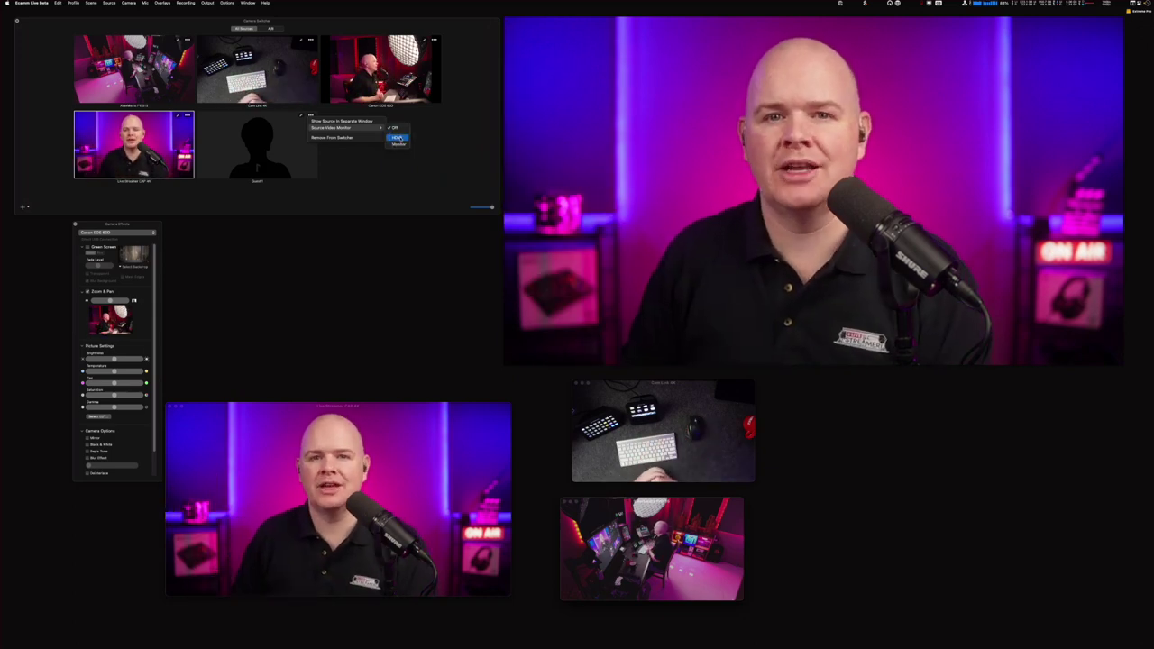
click(556, 160)
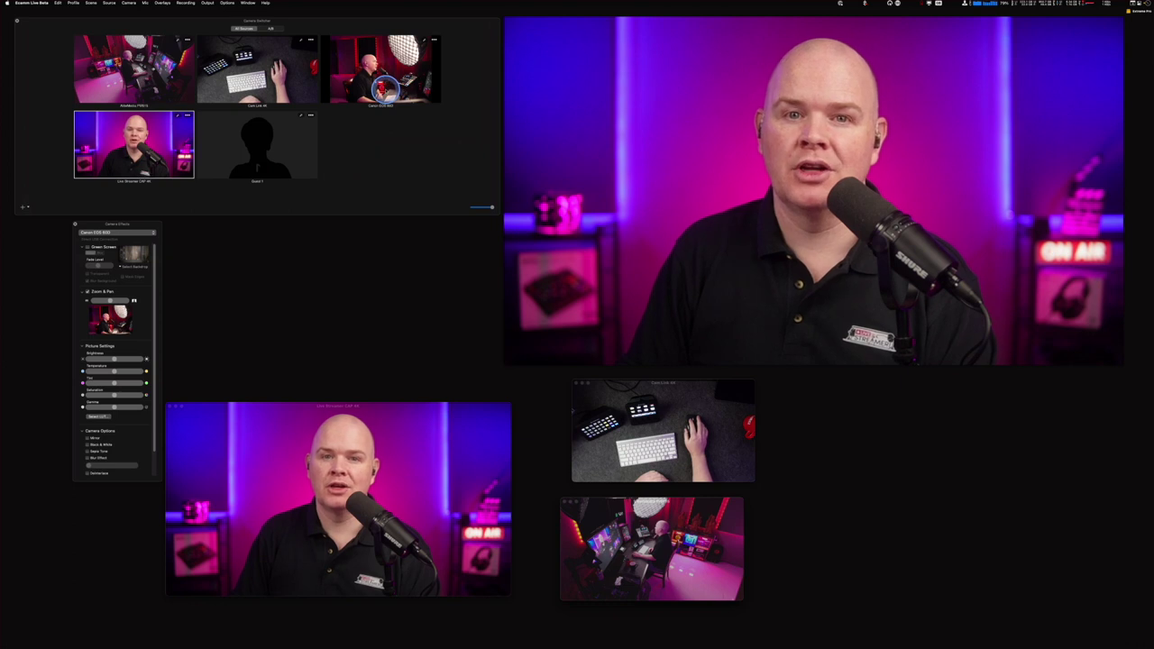
click(311, 116)
mouse_move(330, 128)
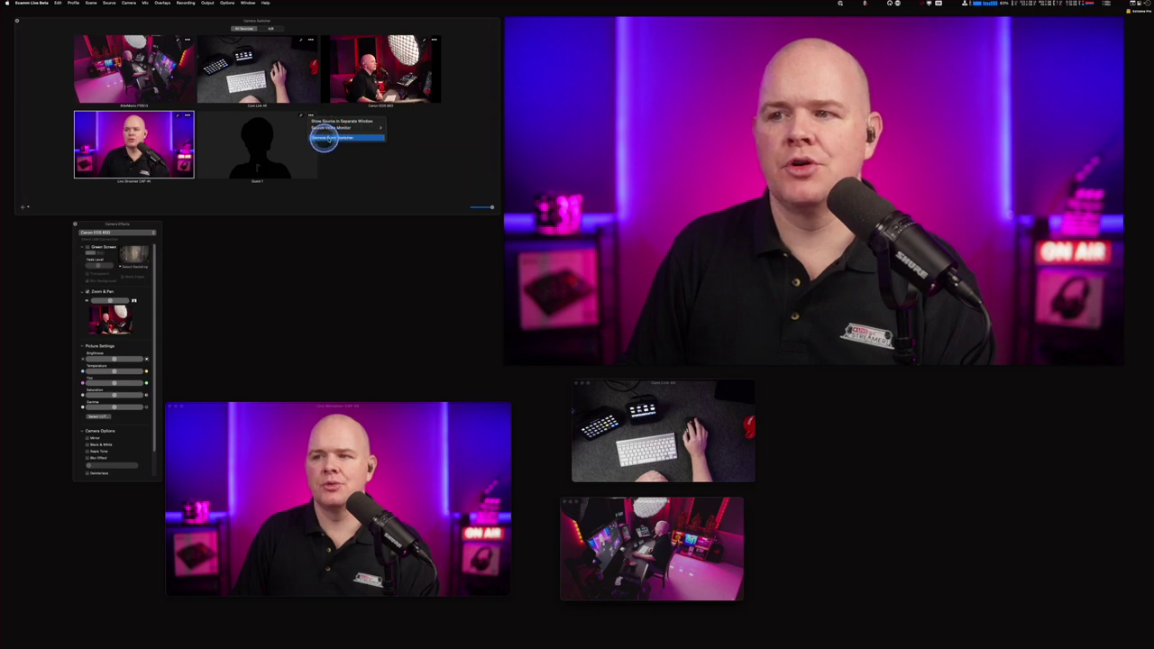
click(433, 146)
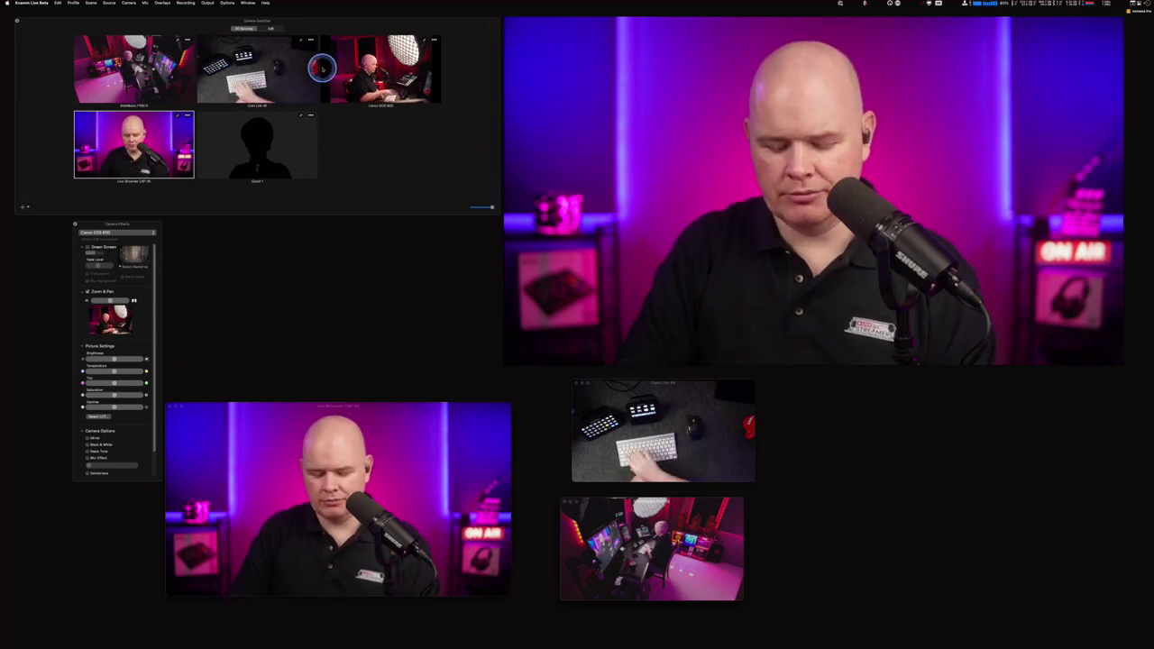
Cut the live view to the second and first cameras, ending on the fourth, Live Streamer CAP 4K.
mouse_move(602, 145)
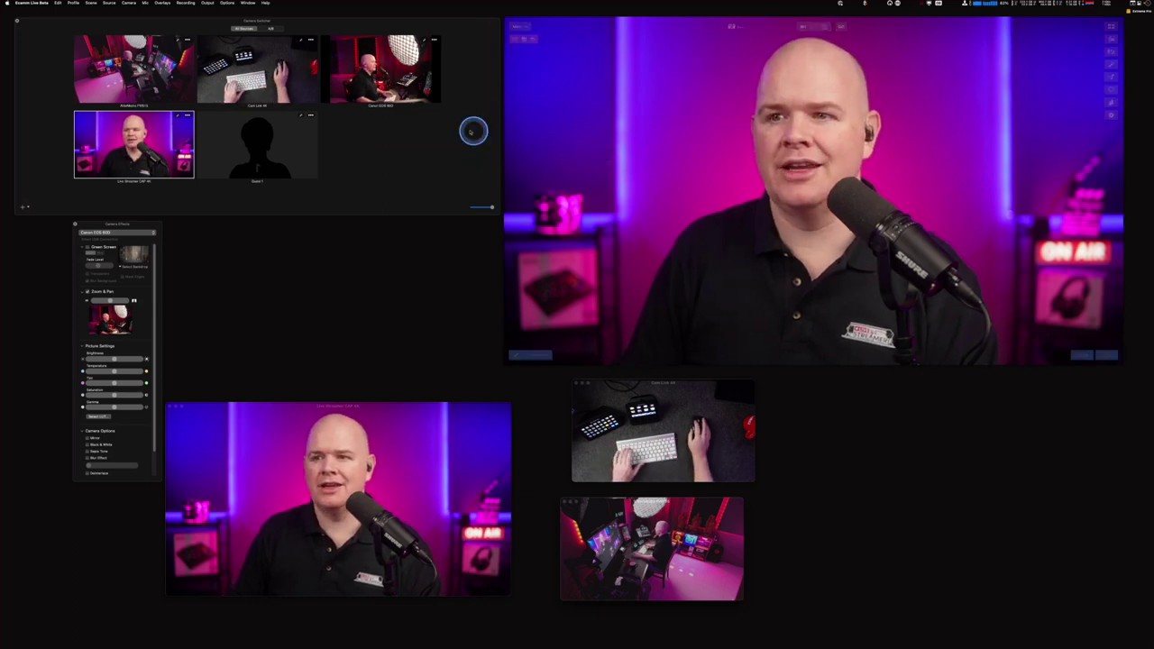
key(super+2)
key(super+1)
key(super+4)
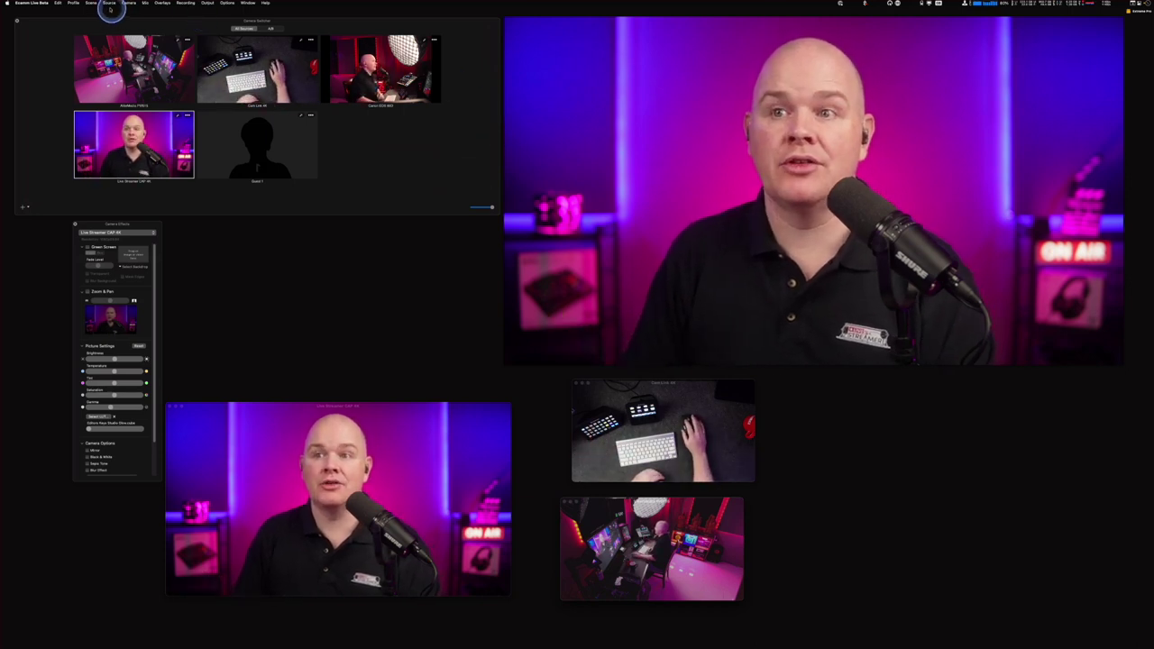
Review the available cameras and the list of which ones are included in the switcher.
click(129, 4)
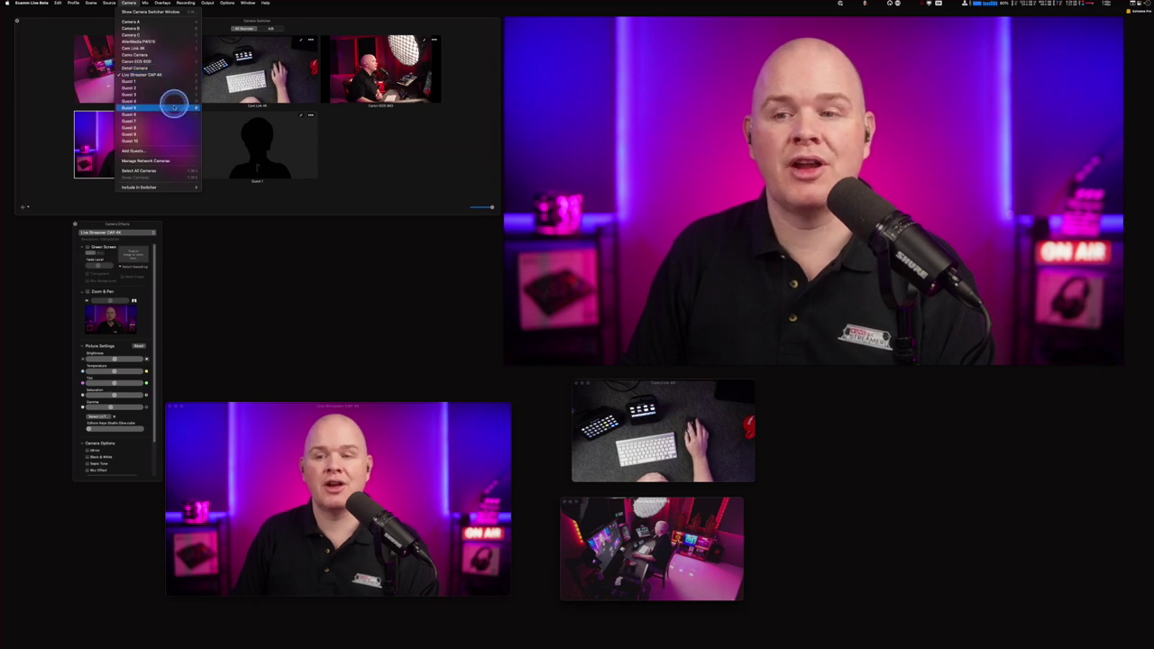
mouse_move(157, 187)
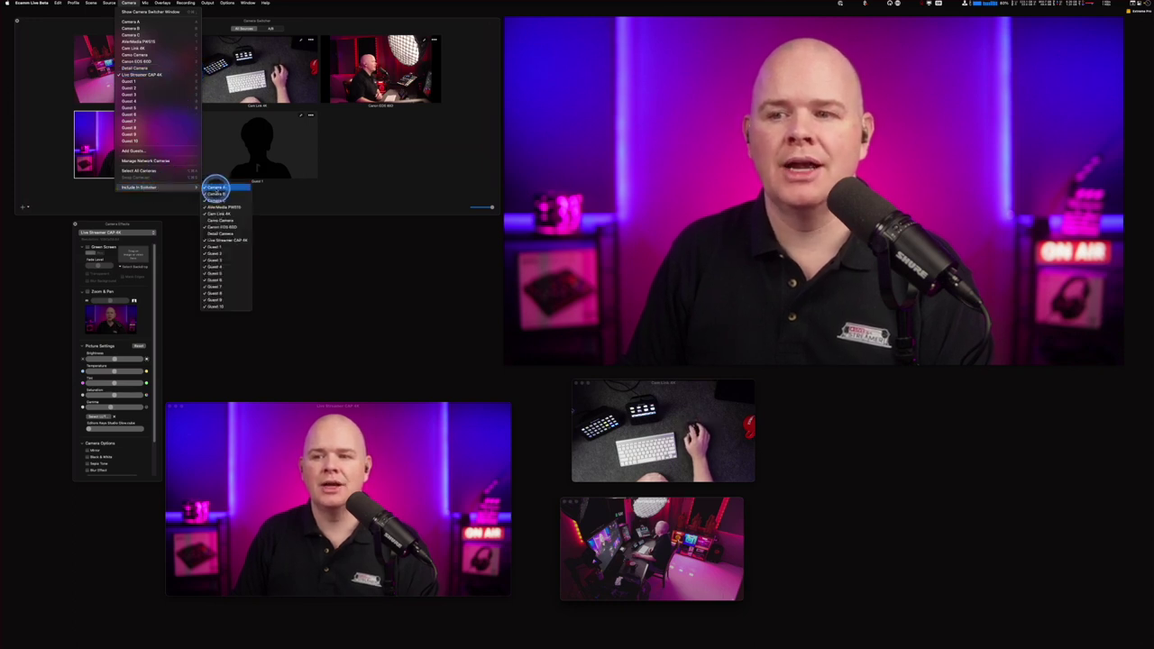
click(331, 197)
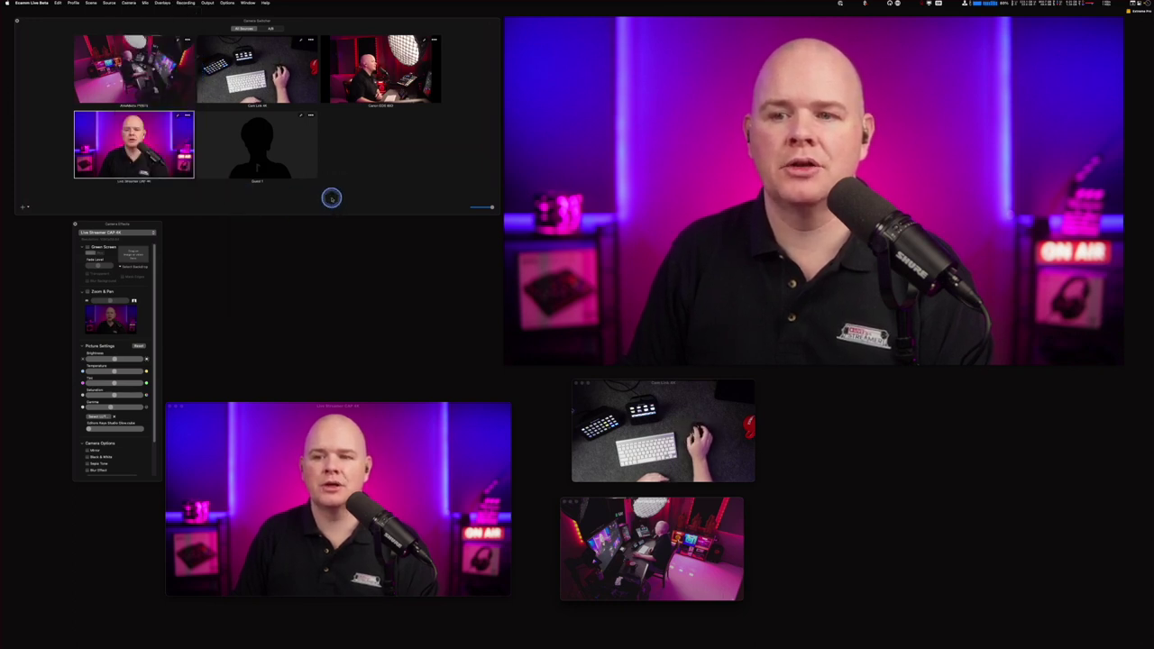
Remove the Canon EOS camera from the switcher and add it back.
click(434, 38)
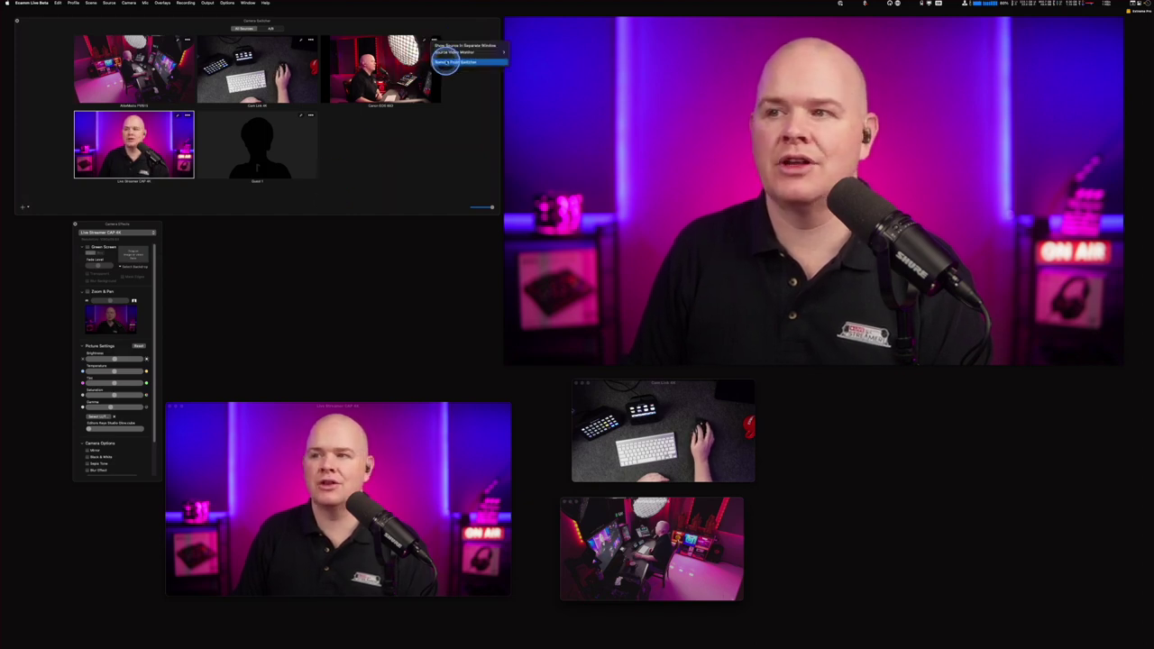
click(447, 61)
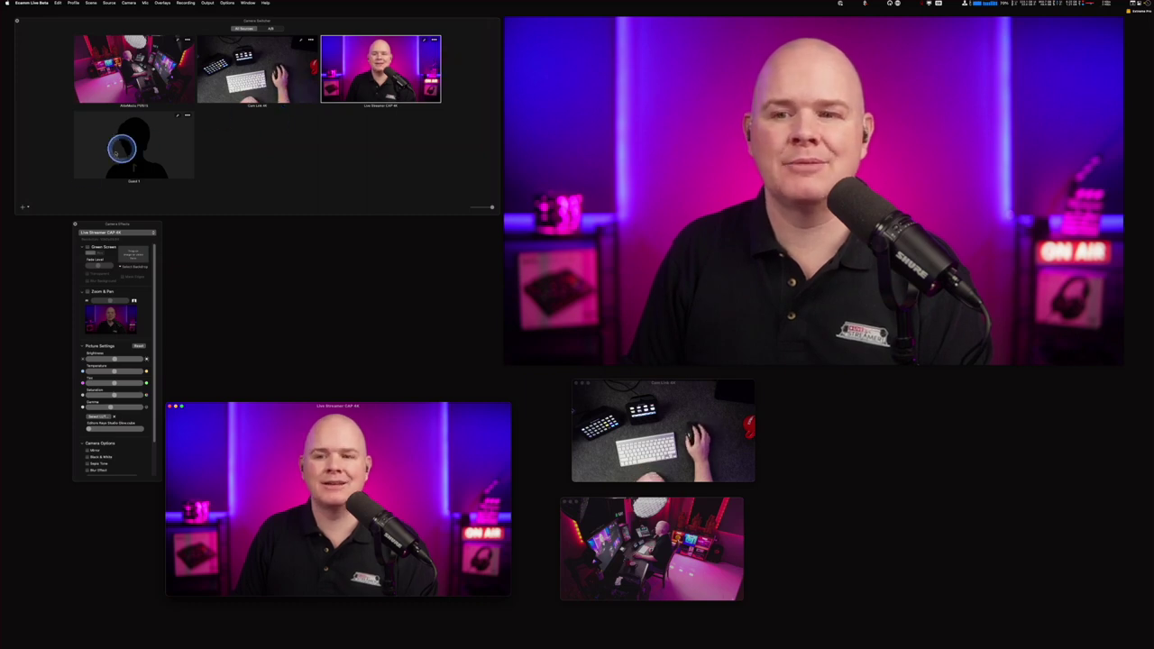
click(27, 207)
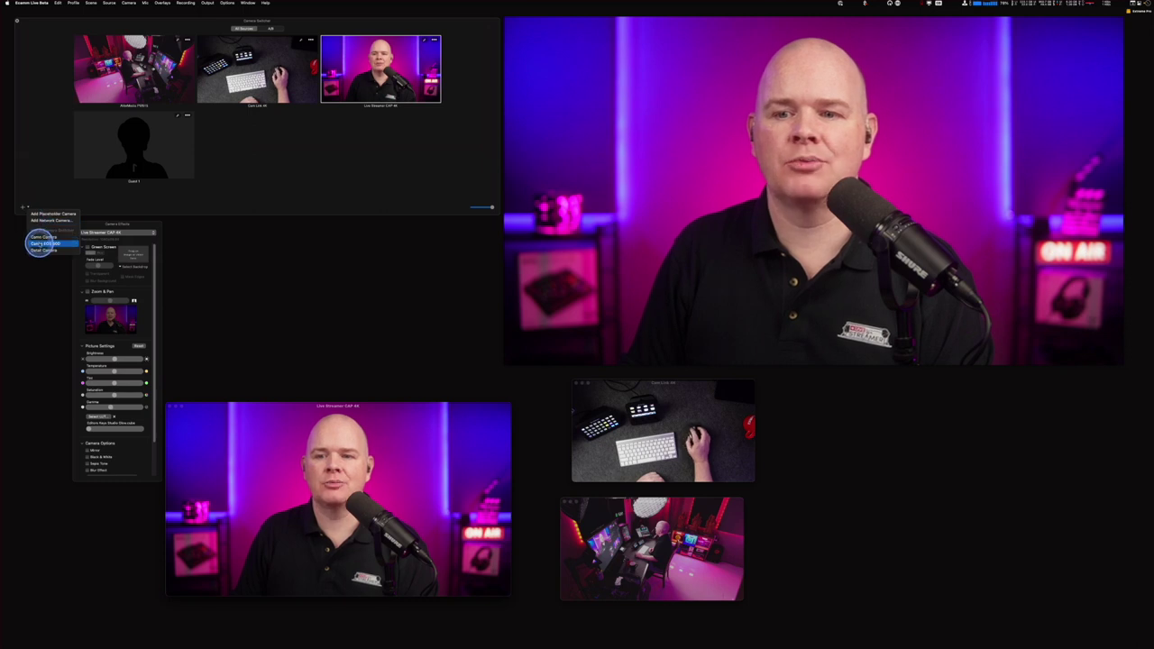
click(41, 244)
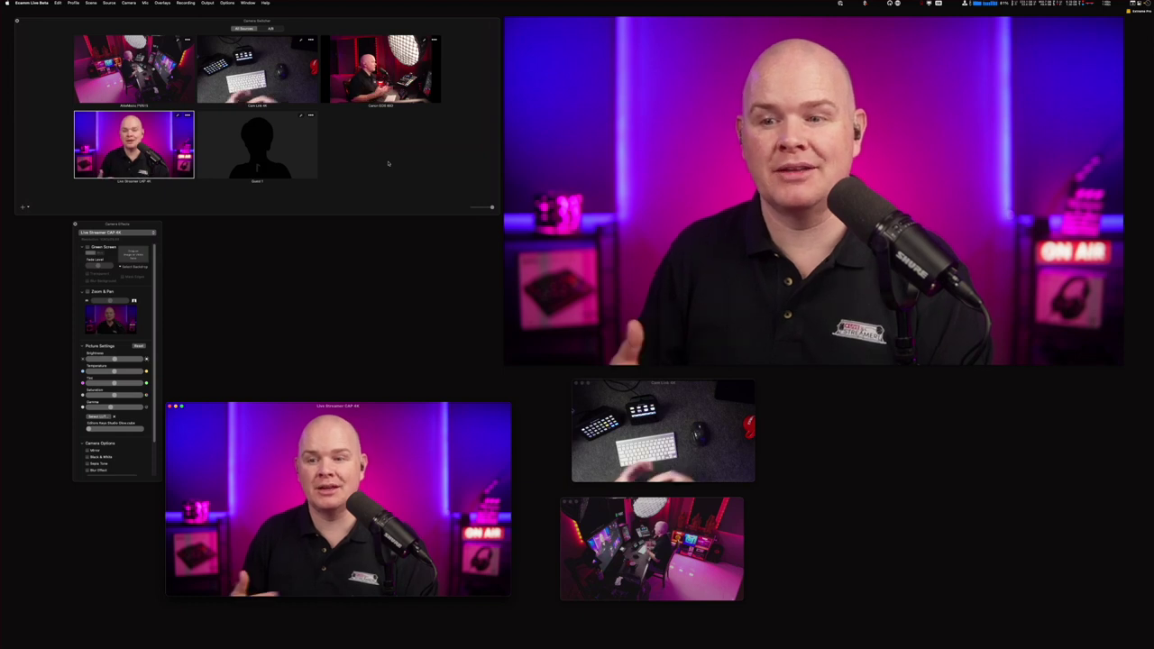
click(388, 163)
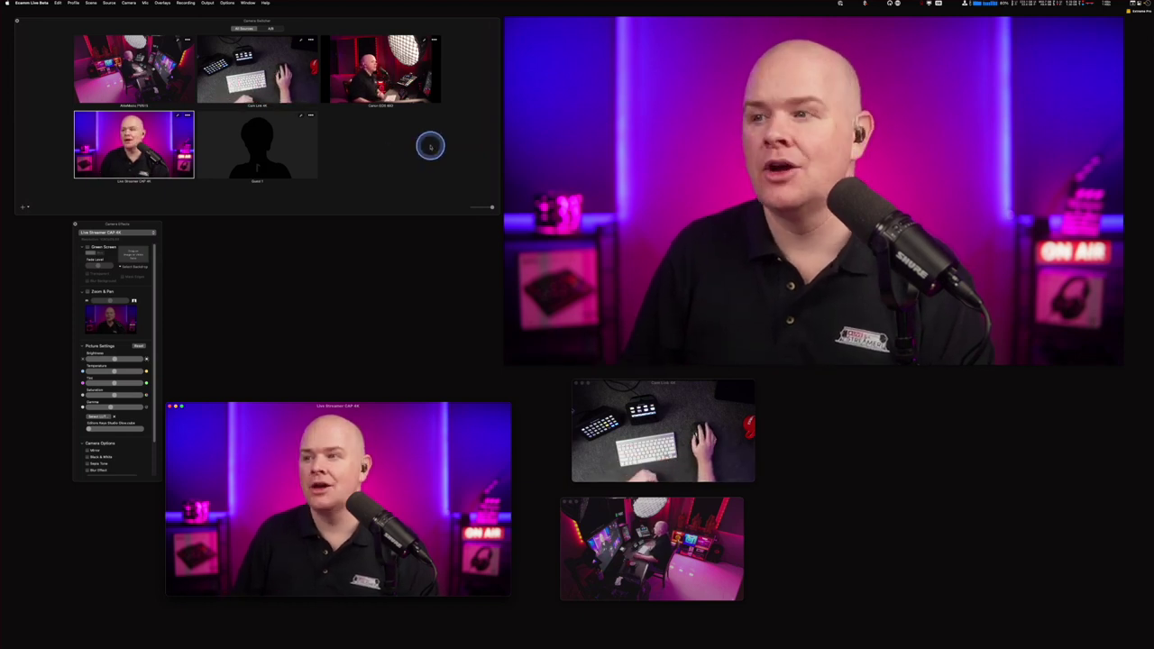
Switch the main window's source to Blank.
mouse_move(513, 86)
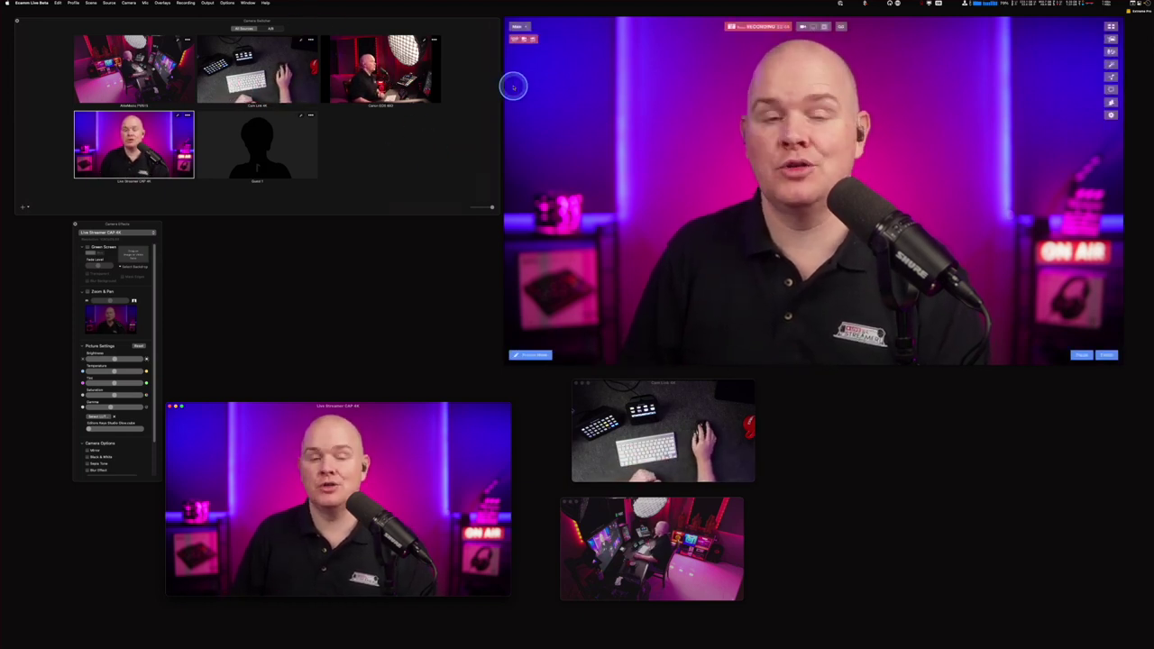
click(302, 31)
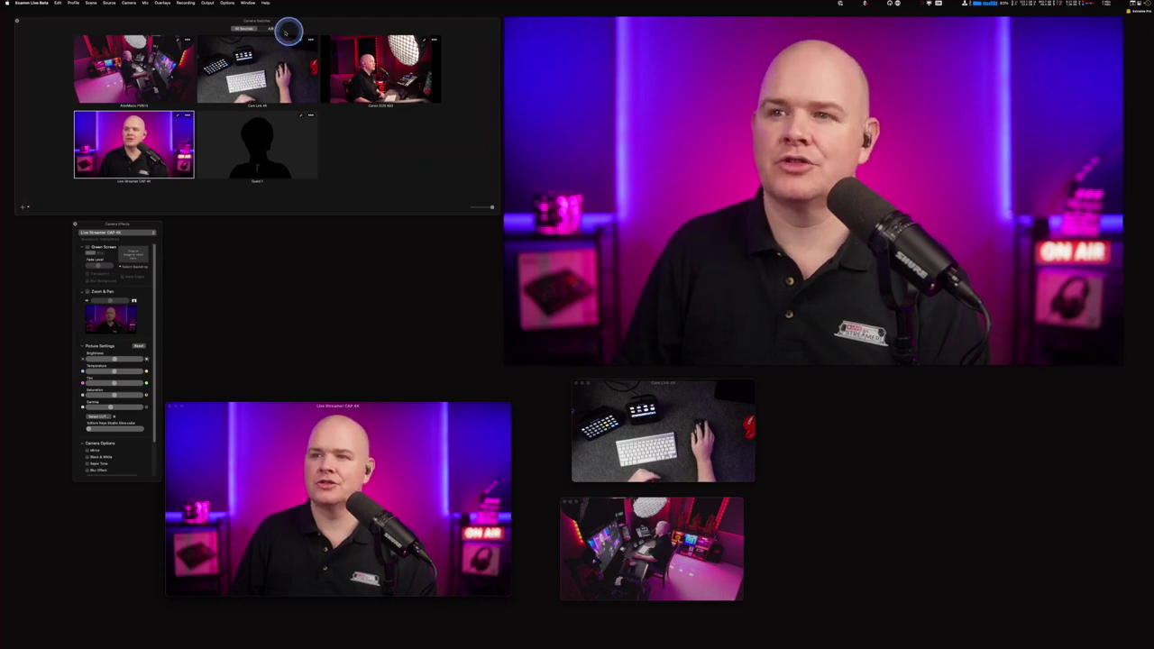
click(108, 3)
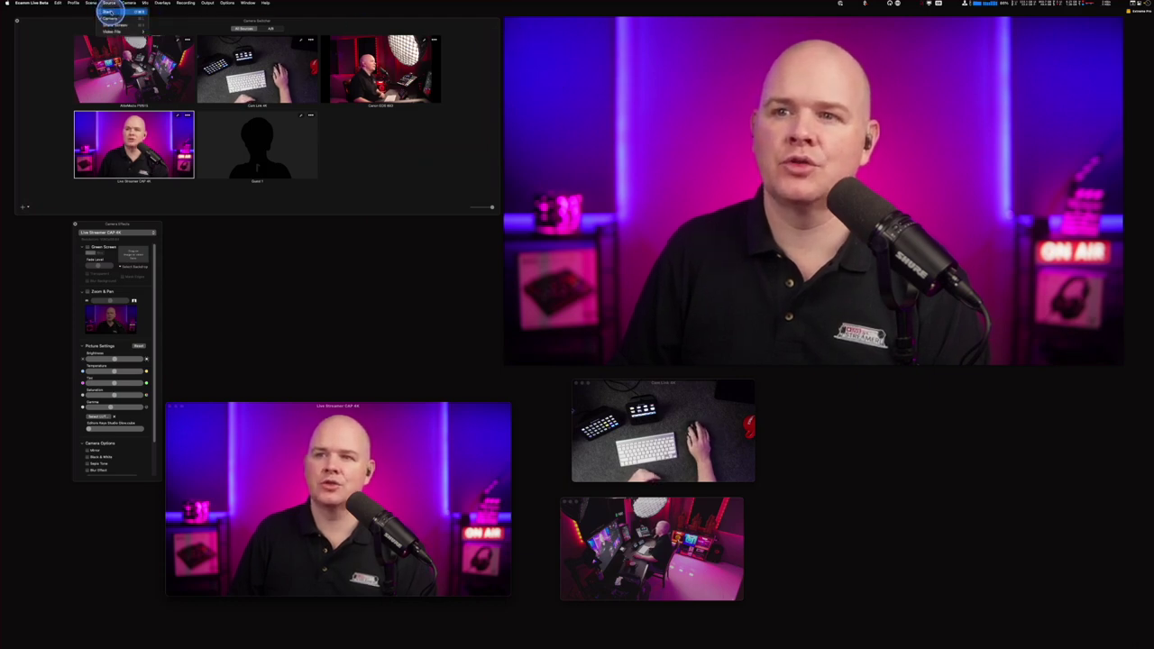
click(111, 12)
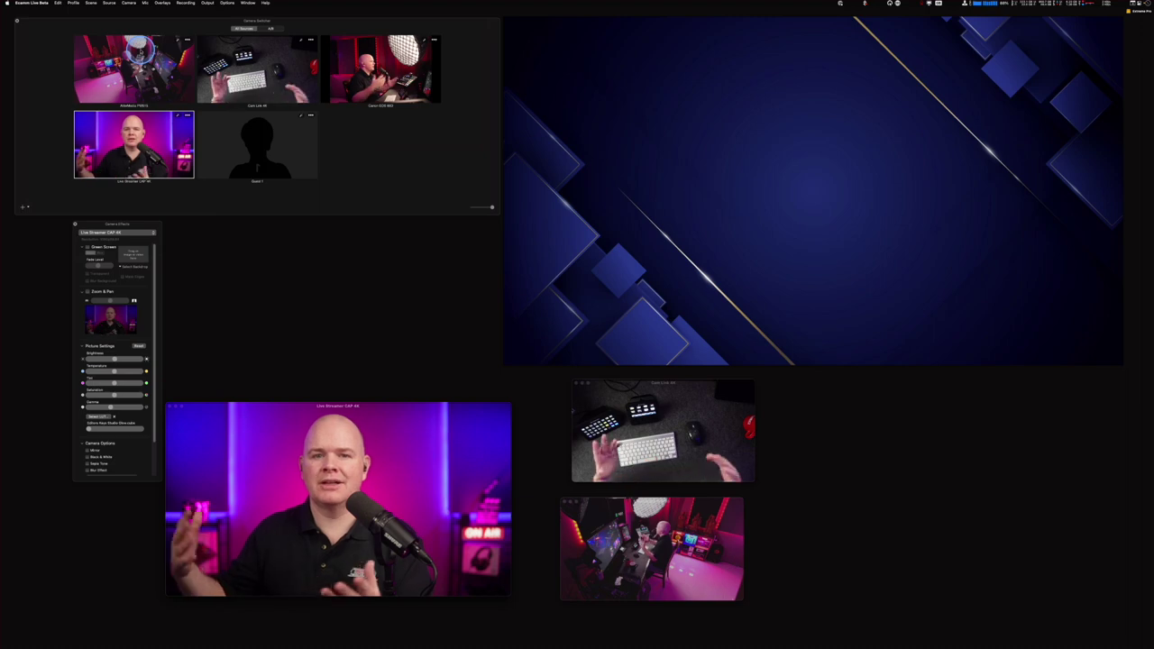
Add the Canon EOS camera and Guest 1 as small overlays side by side in the upper half of the blank scene.
click(204, 45)
drag(369, 67, 633, 100)
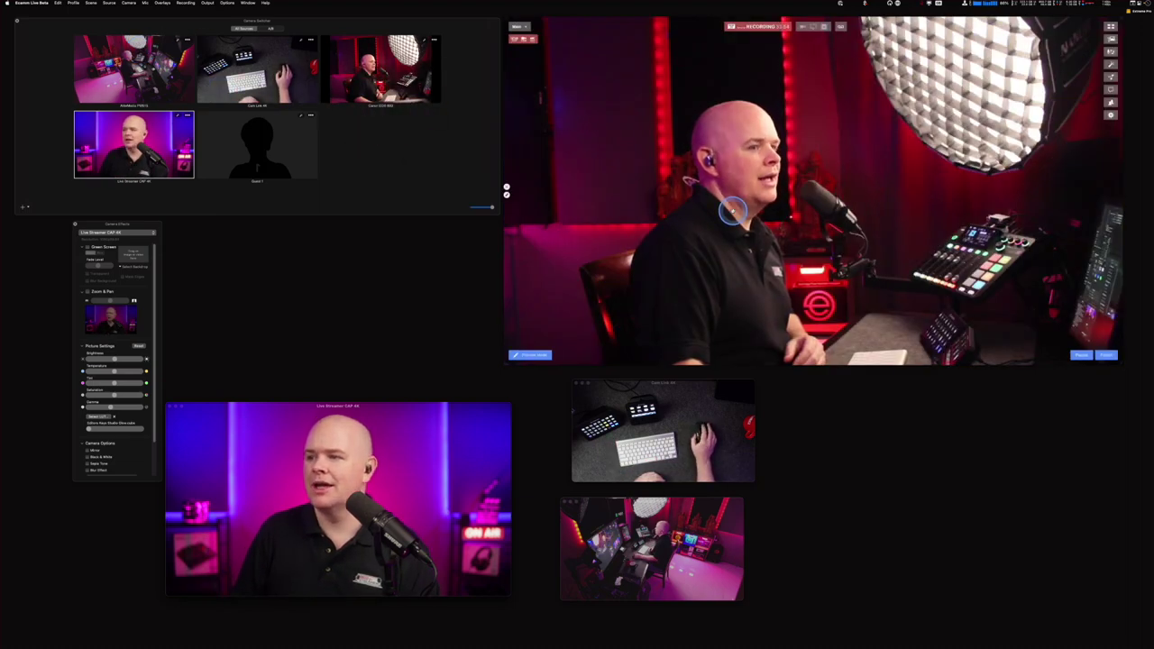
drag(732, 207, 907, 134)
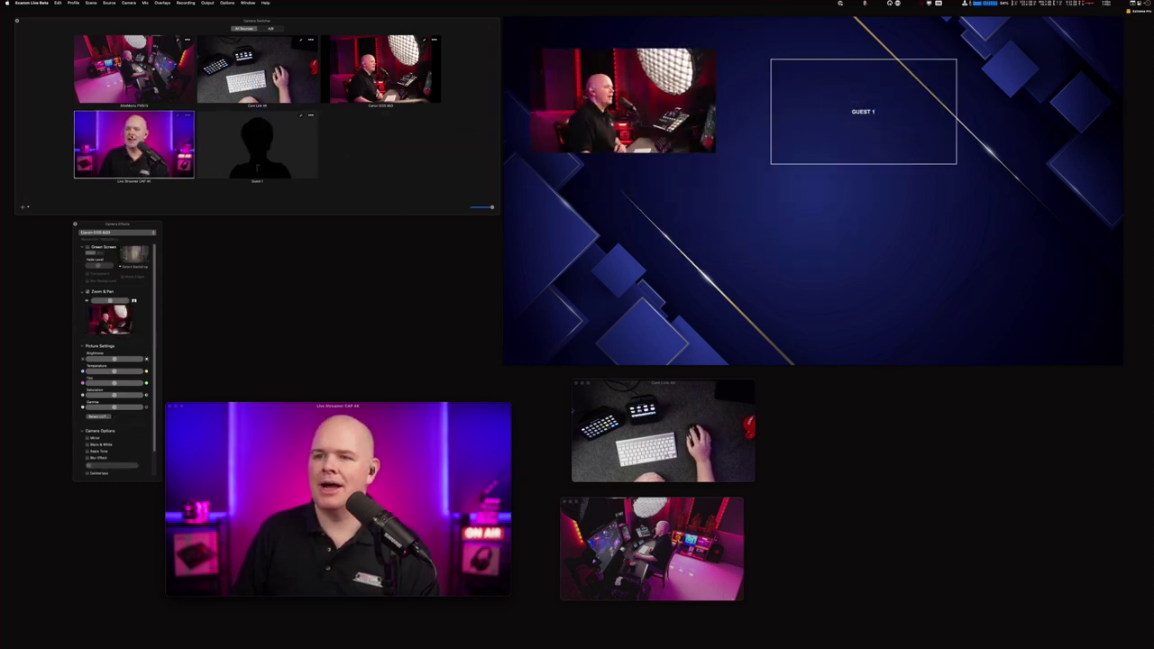
Add Live Streamer CAP 4K as an overlay in the scene's lower half, enlarge it and line it up beneath the Canon EOS overlay.
drag(134, 144, 687, 240)
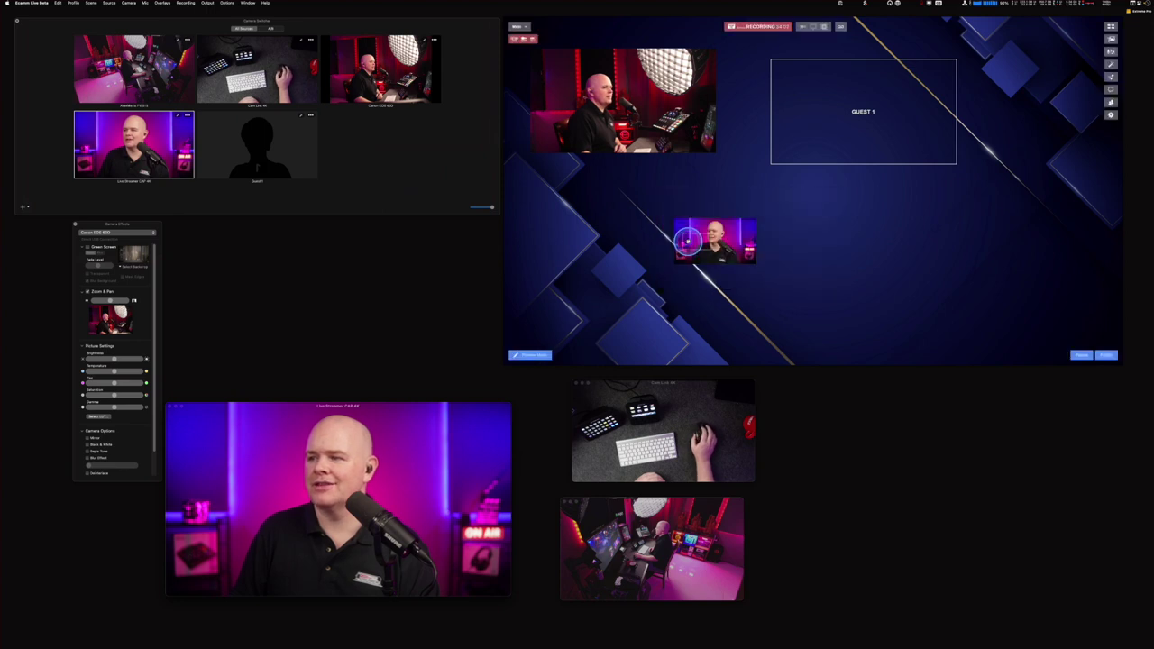
drag(712, 237, 631, 257)
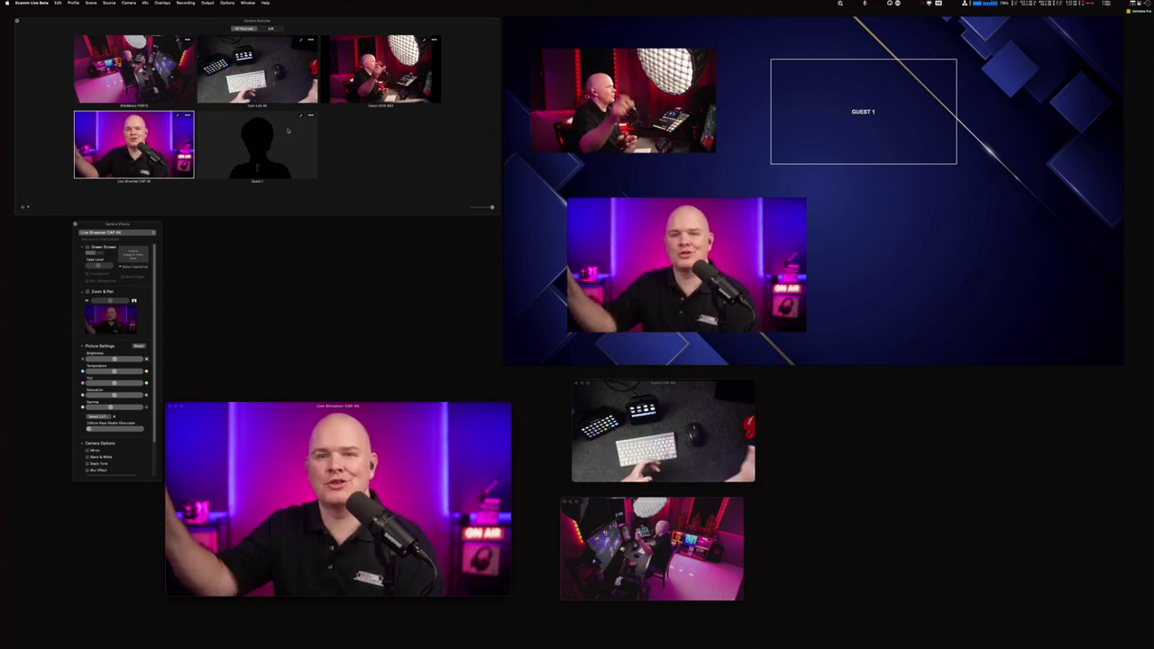
click(647, 249)
drag(647, 249, 609, 258)
click(618, 115)
drag(632, 126, 673, 125)
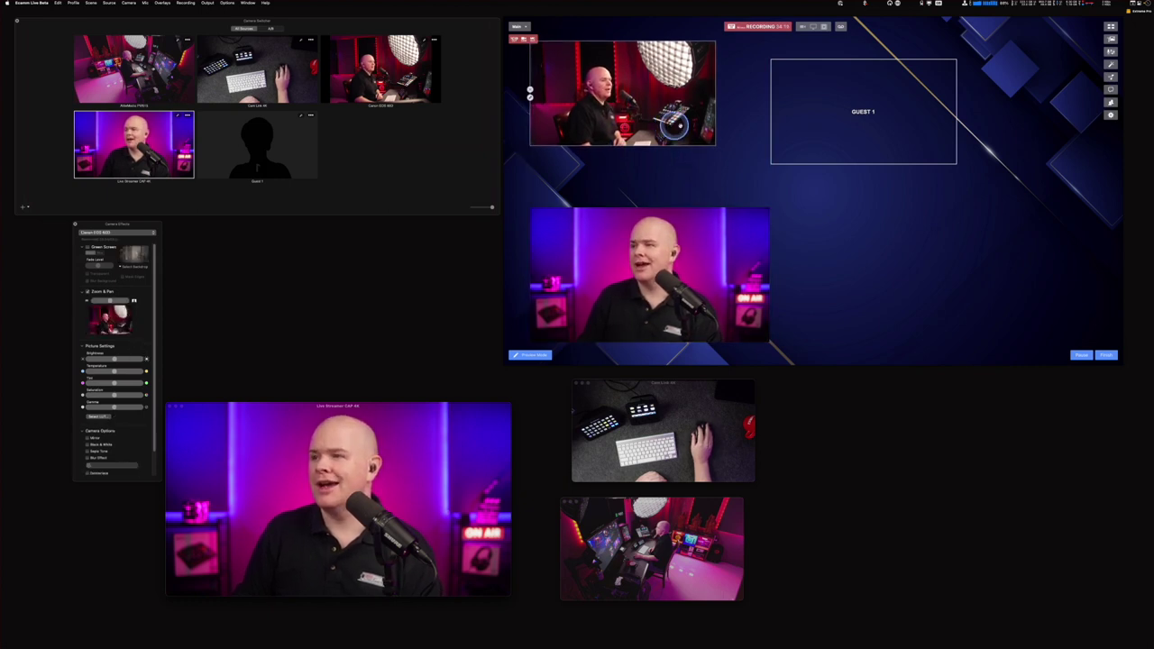
click(721, 150)
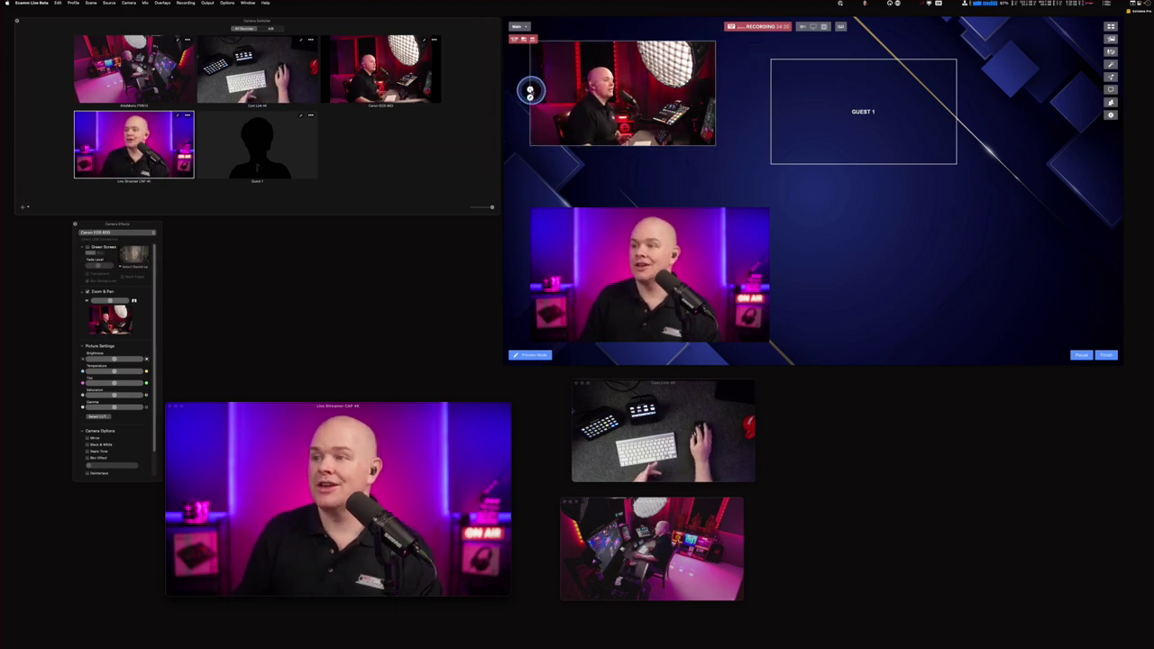
Remove the Canon EOS, Live Streamer CAP 4K and Guest 1 overlays and return the main window to its camera source.
click(529, 96)
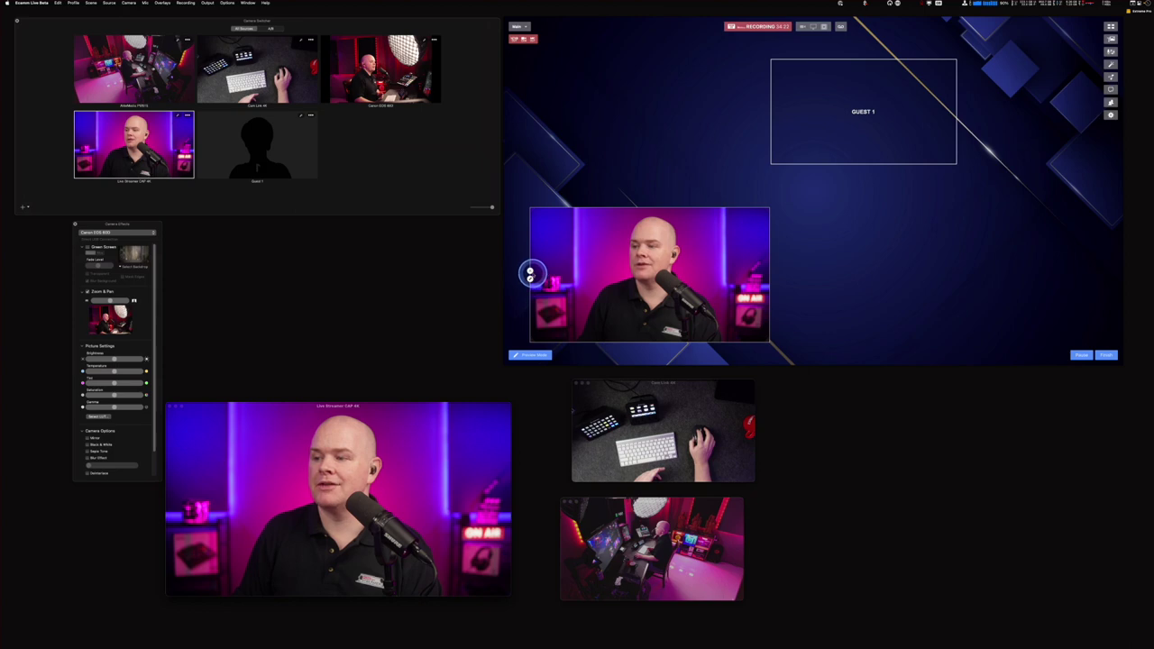
click(530, 270)
click(771, 108)
click(803, 26)
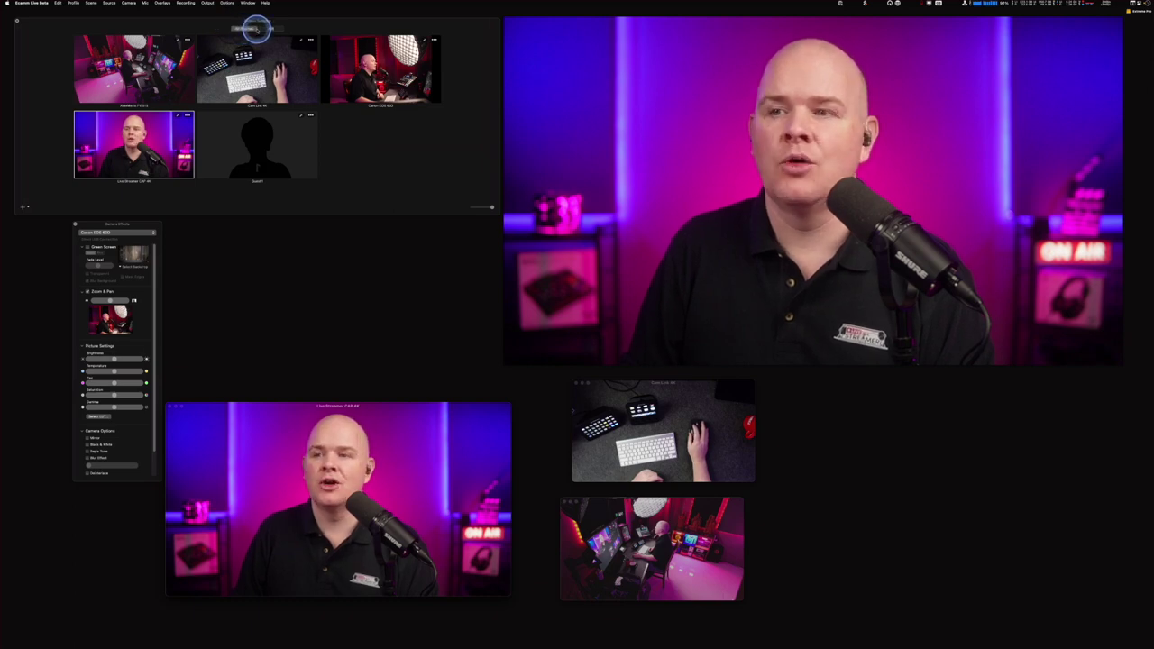
Show the Camera A, B and C slots in the switcher and alternate between Camera B in New Scene and Camera A in Main, ending on New Scene.
click(265, 29)
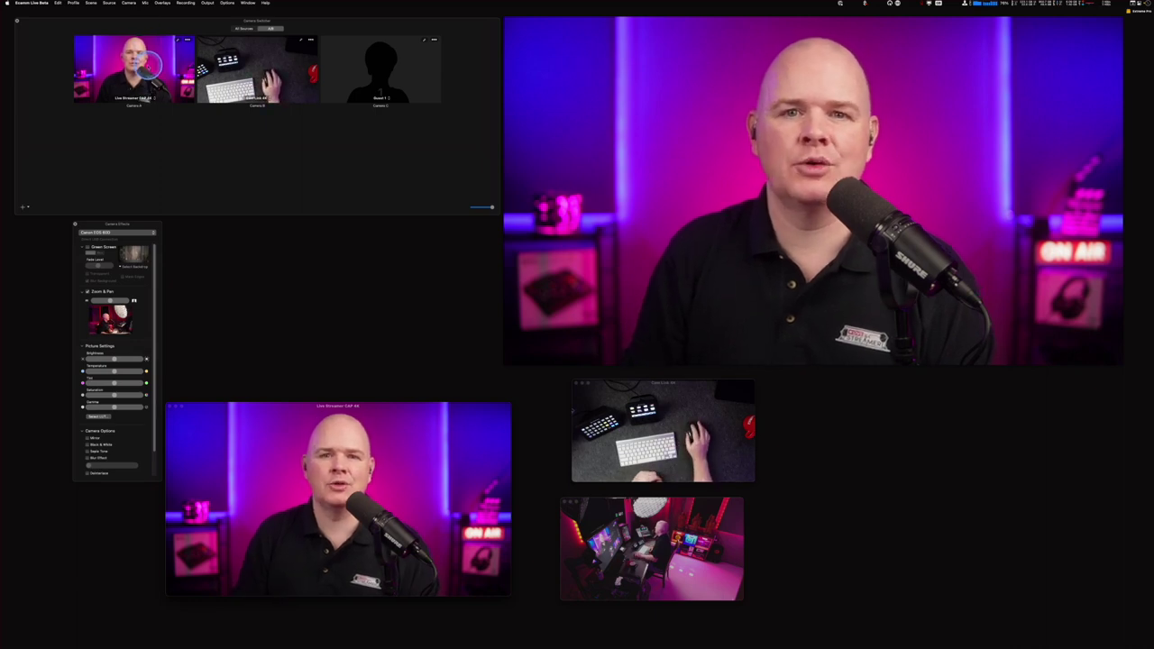
click(221, 81)
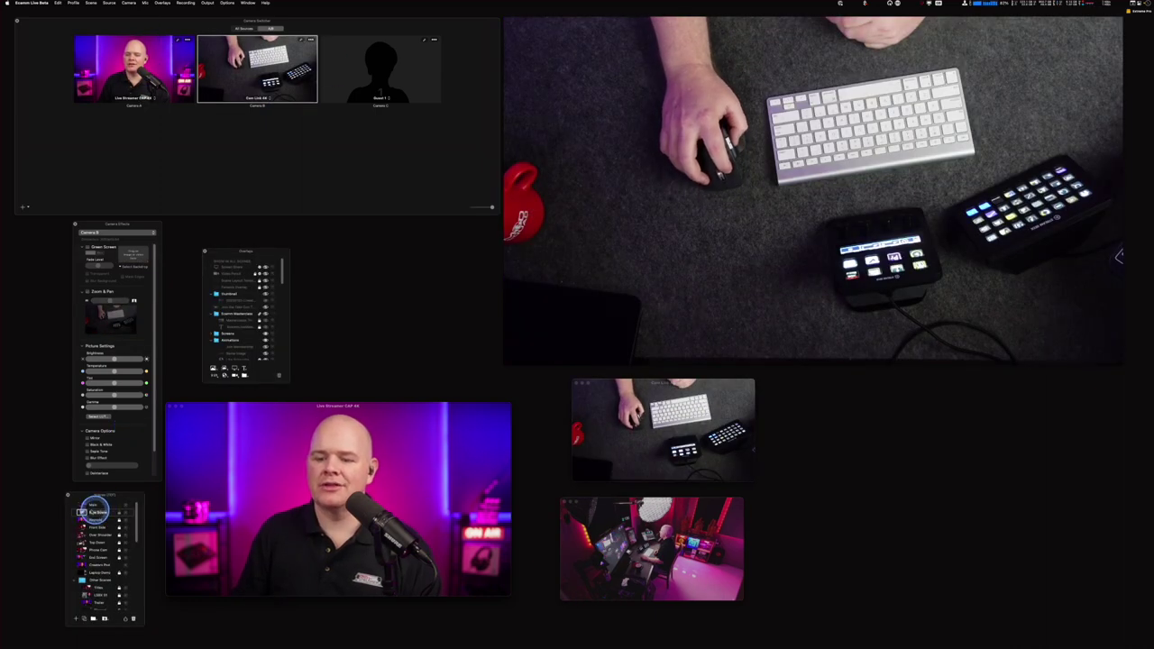
click(81, 508)
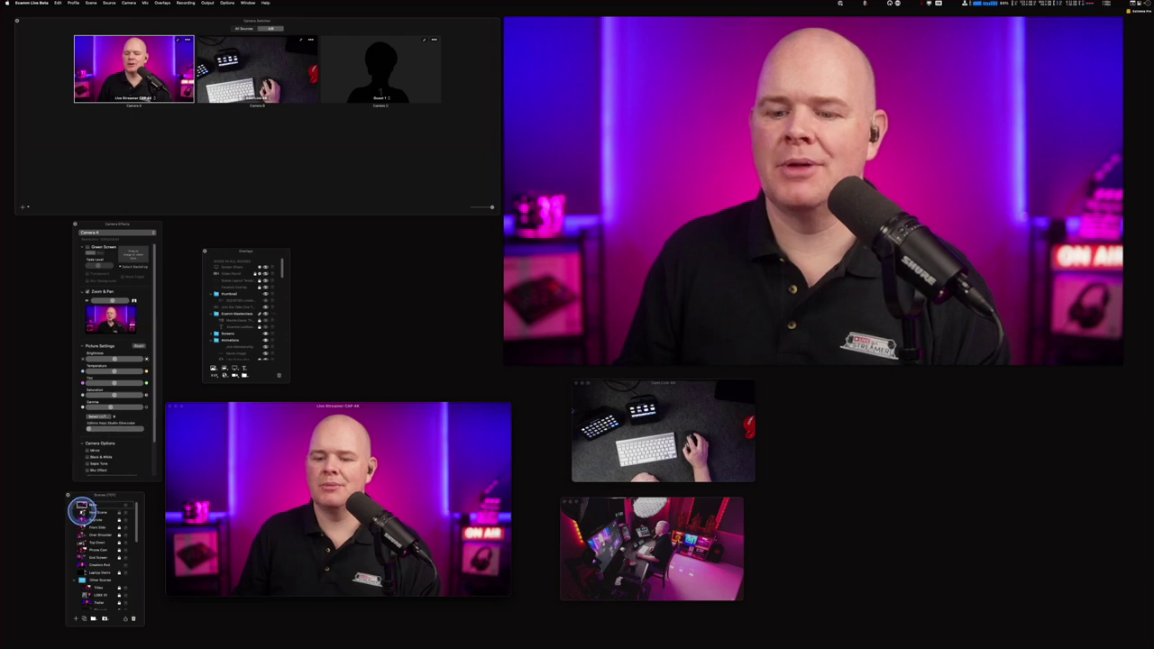
click(81, 511)
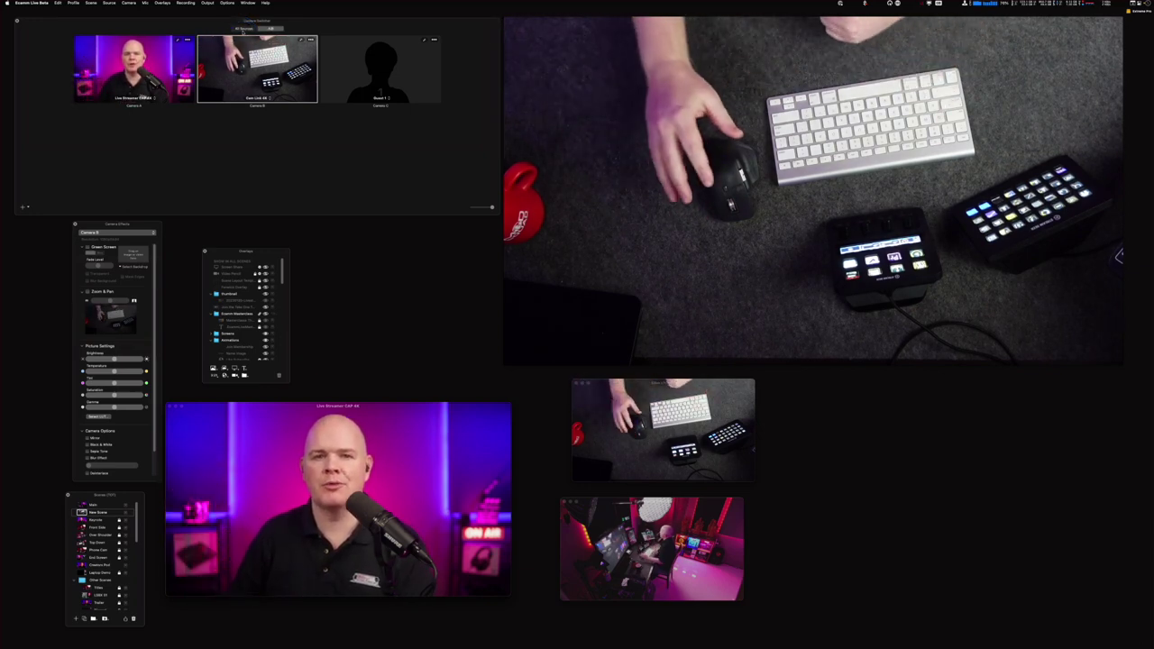
Assign Live Streamer CAP 4K to Camera B and Cam Link 4K to Camera A in the switcher.
click(243, 29)
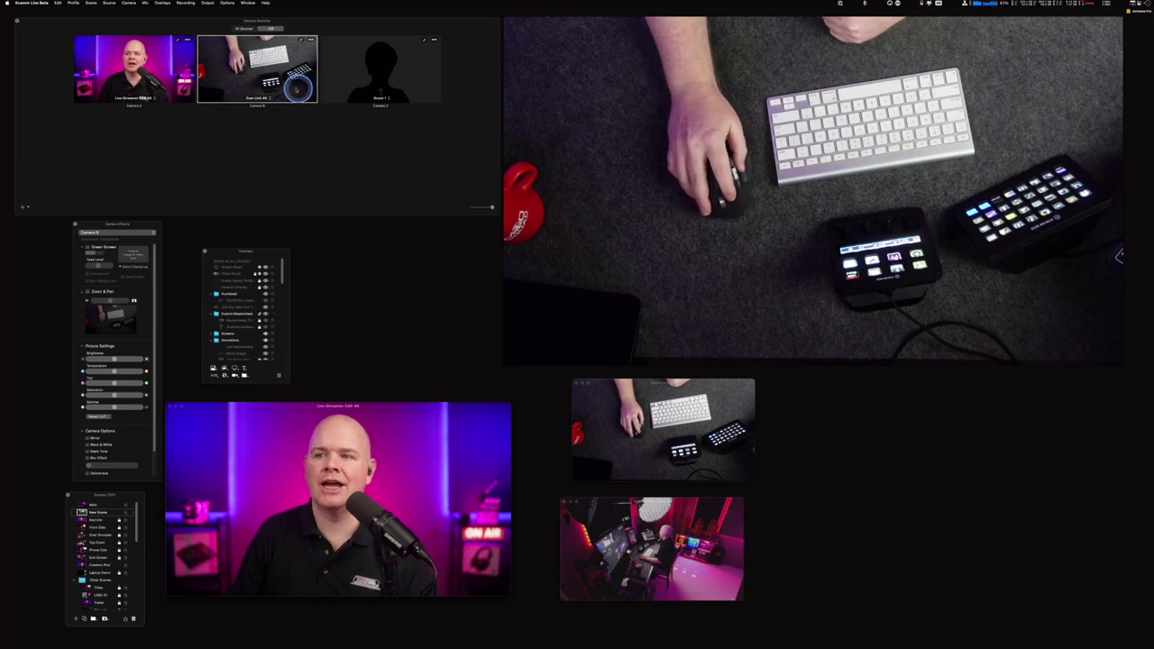
click(271, 28)
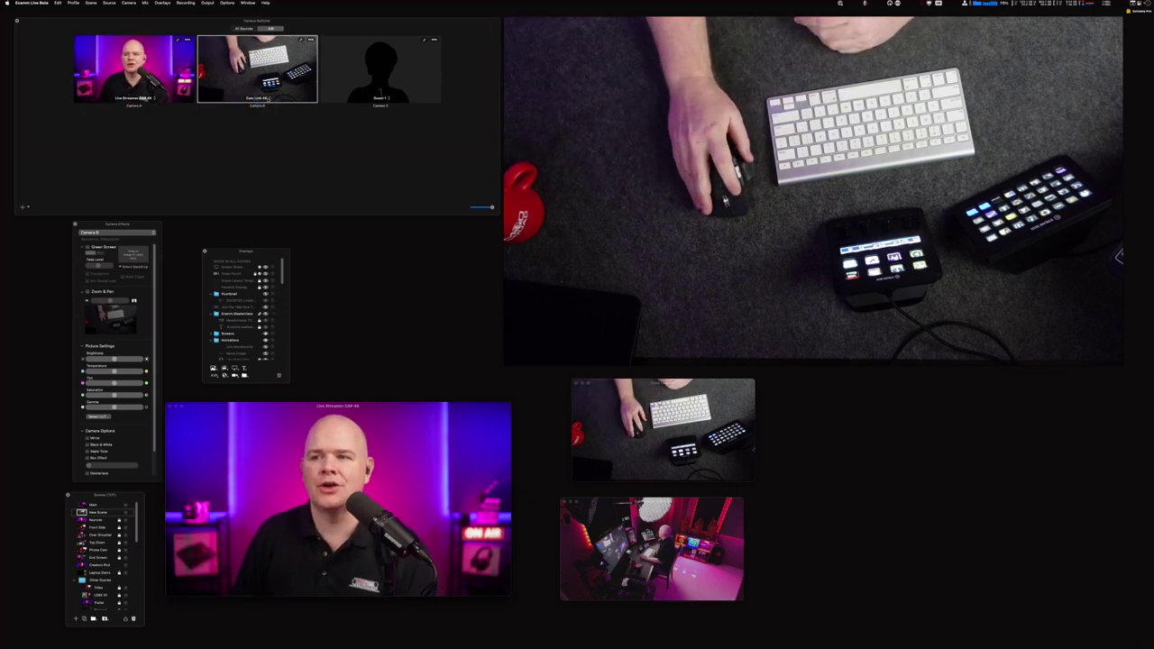
click(263, 97)
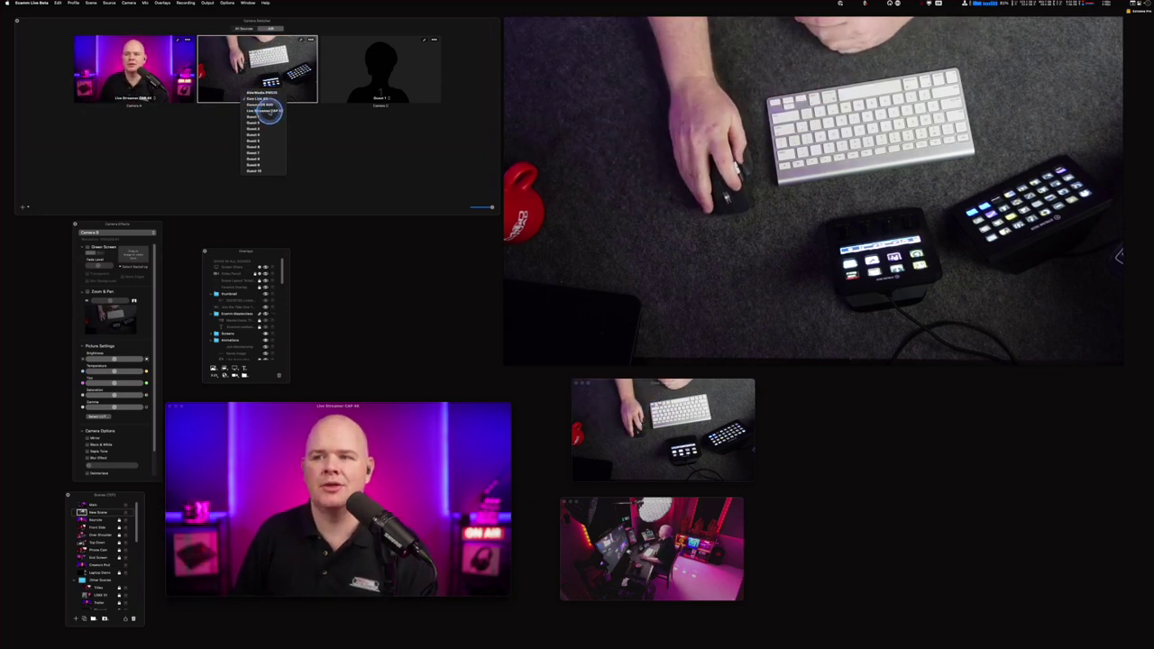
click(149, 98)
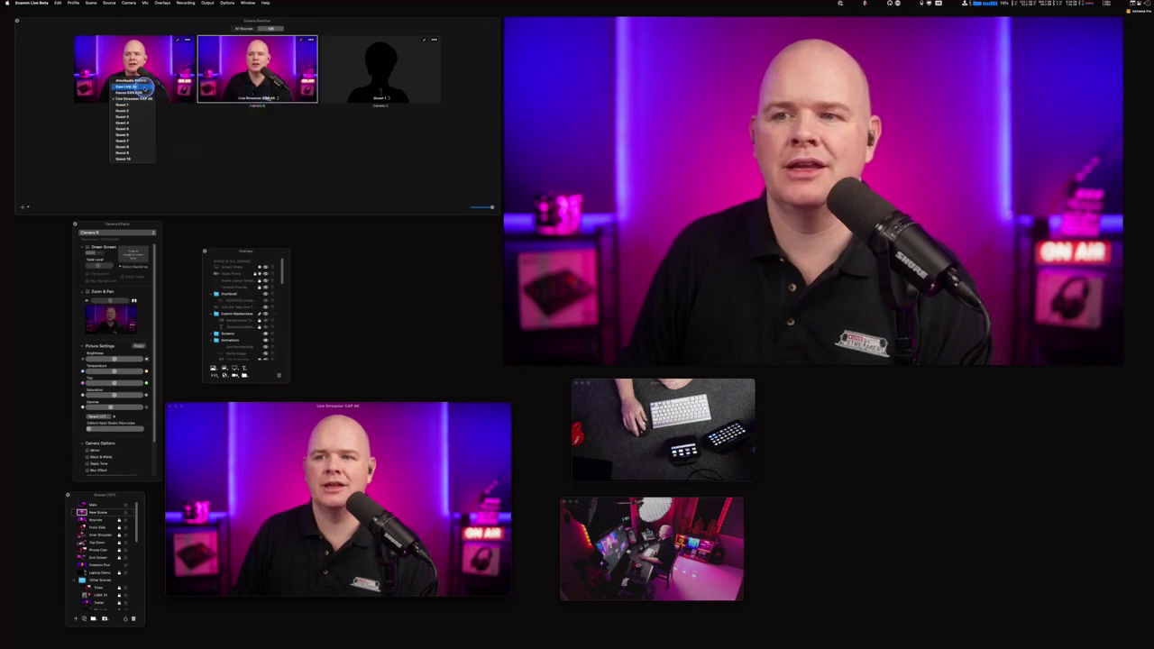
click(144, 87)
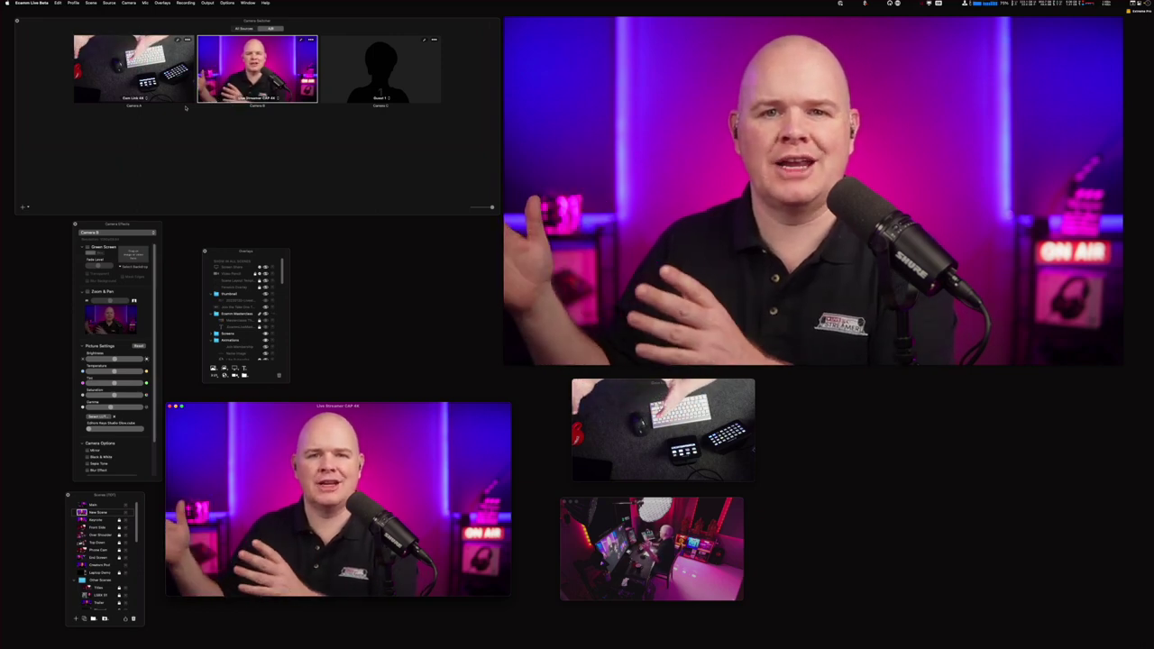
Add three placeholder cameras to the Camera Switcher.
click(25, 207)
click(32, 213)
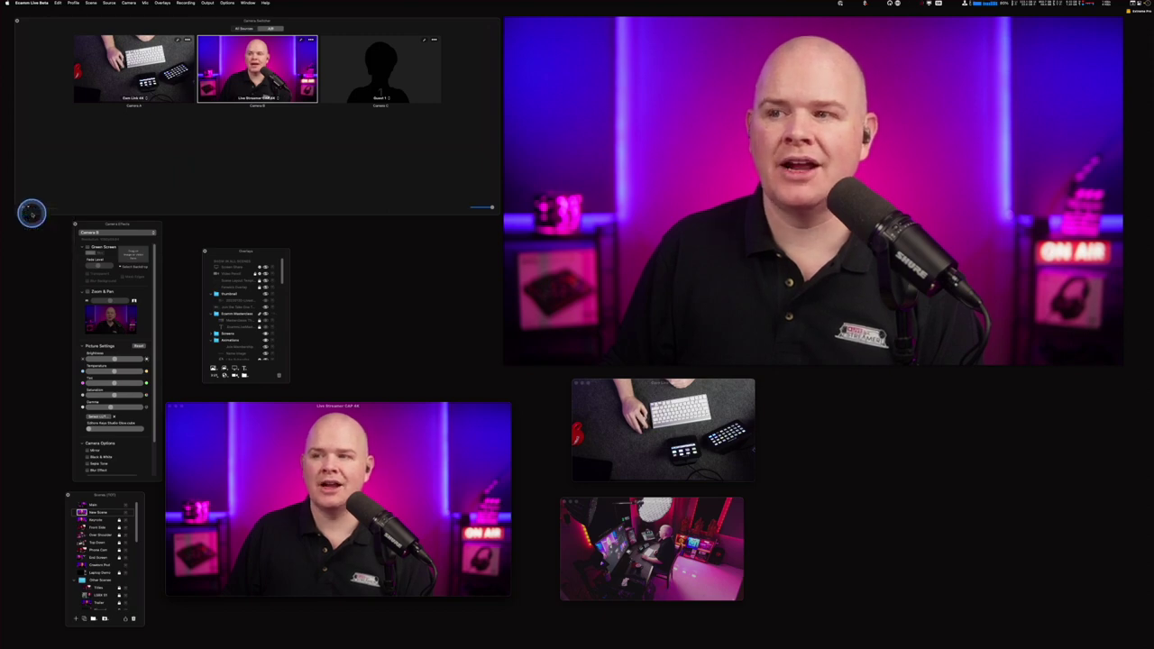
click(24, 207)
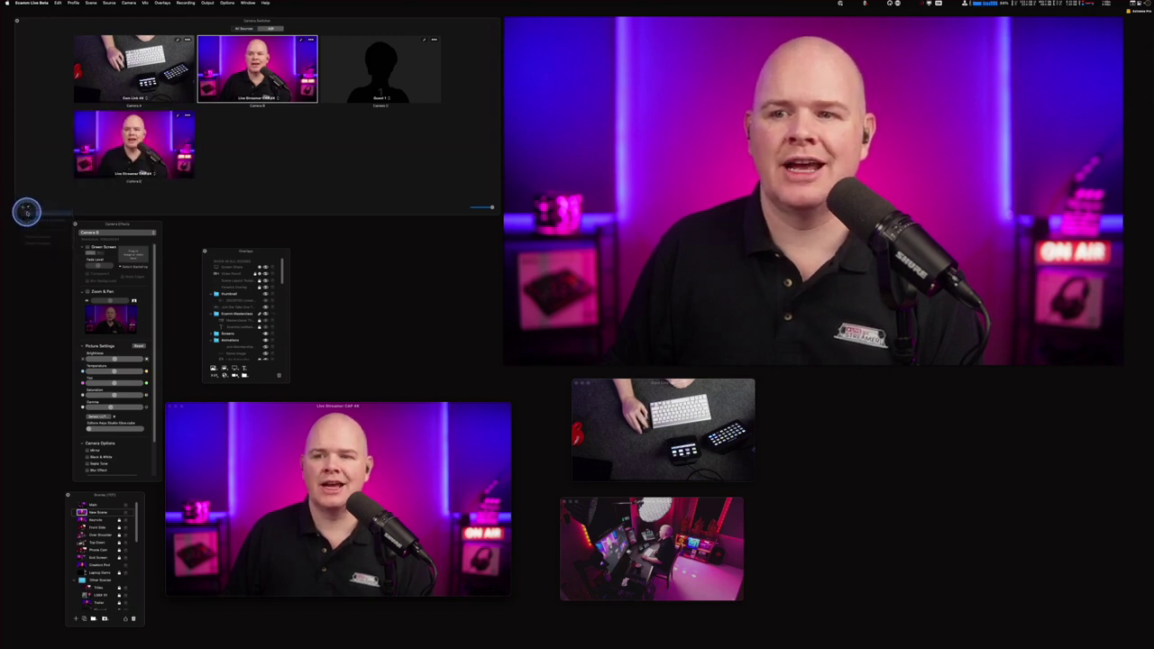
click(31, 213)
click(27, 207)
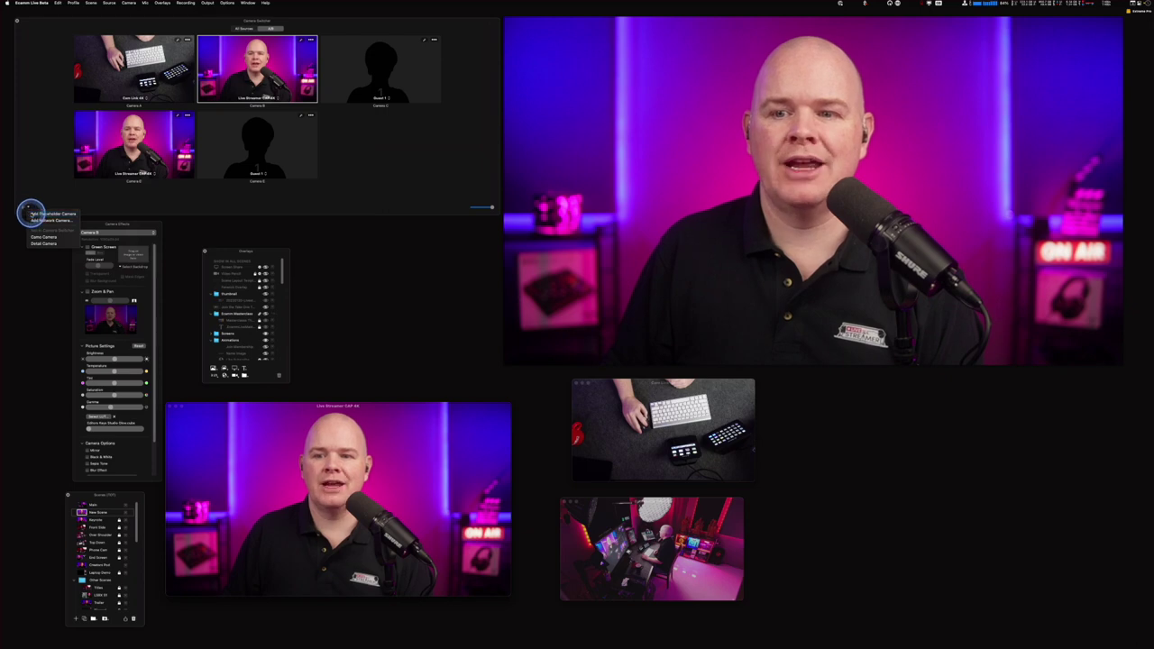
click(32, 213)
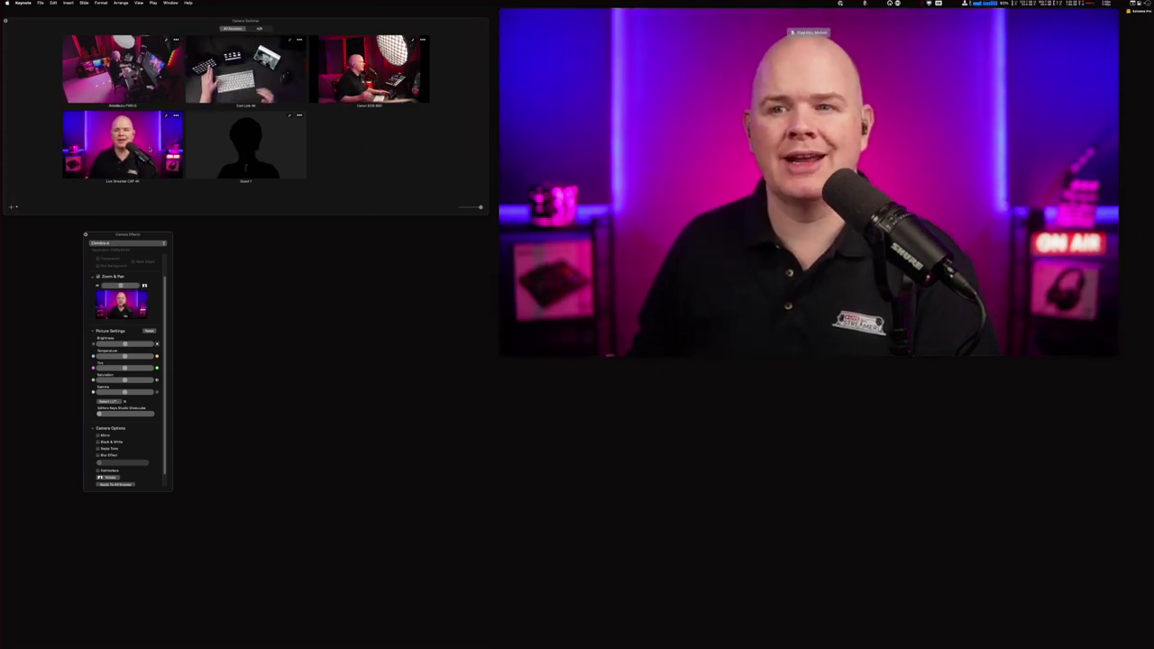
Push the temperature, tint and saturation of Live Streamer CAP 4K to their maximum and return them to neutral while viewing the lettered slots.
click(218, 33)
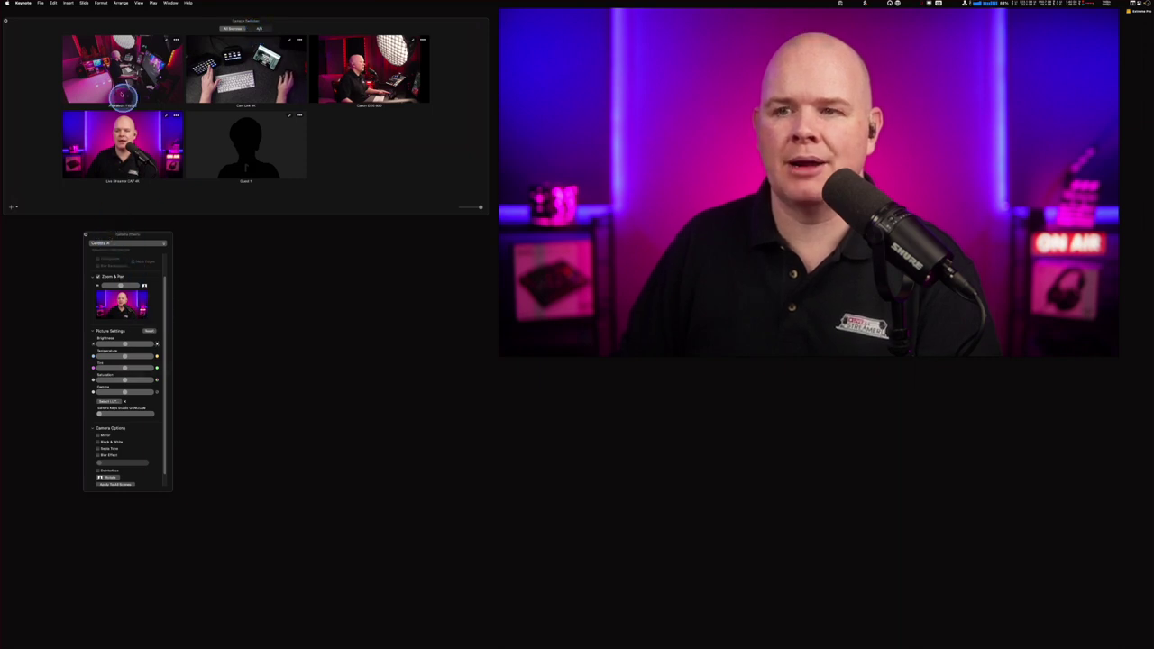
click(168, 117)
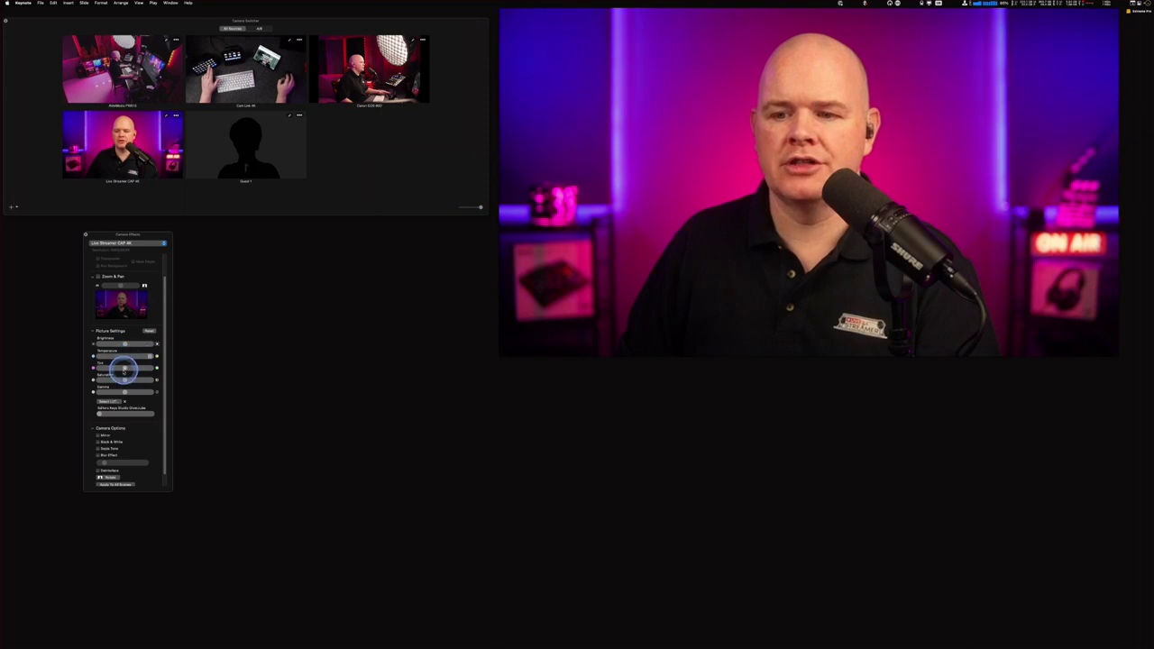
drag(122, 379, 153, 379)
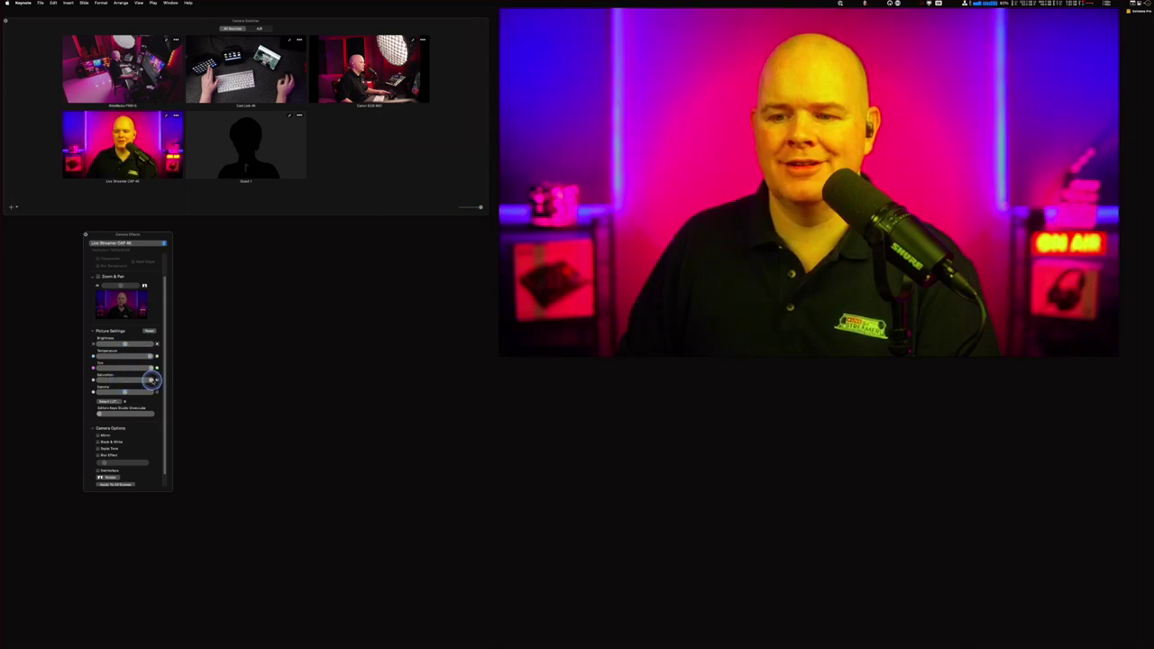
click(260, 28)
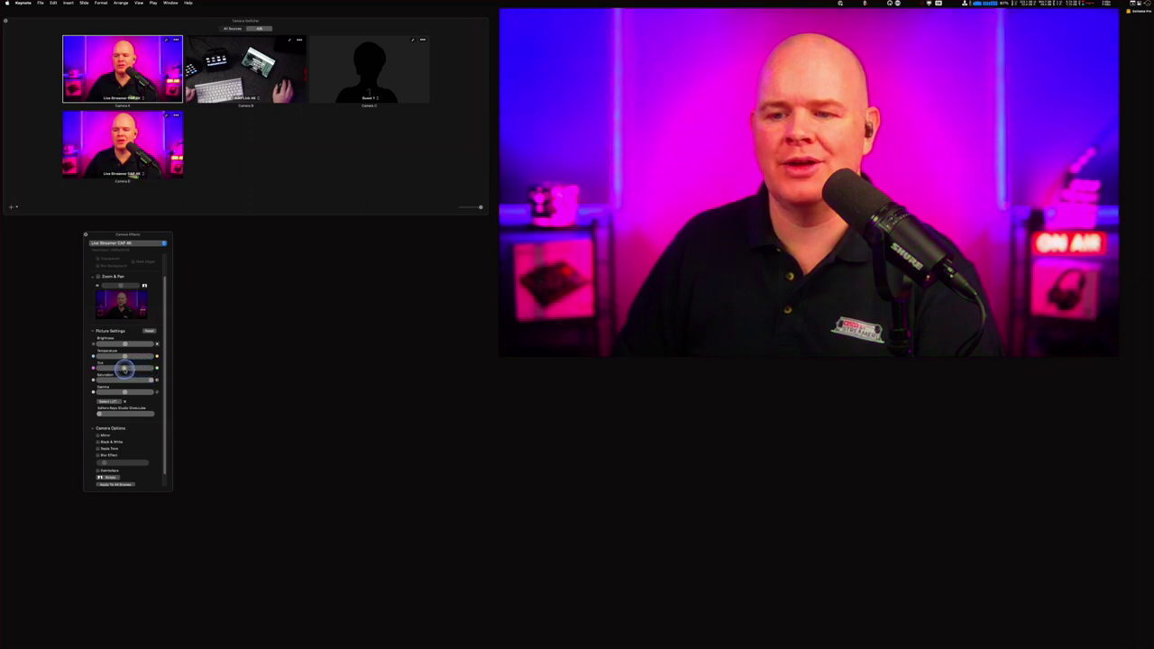
drag(148, 380, 125, 379)
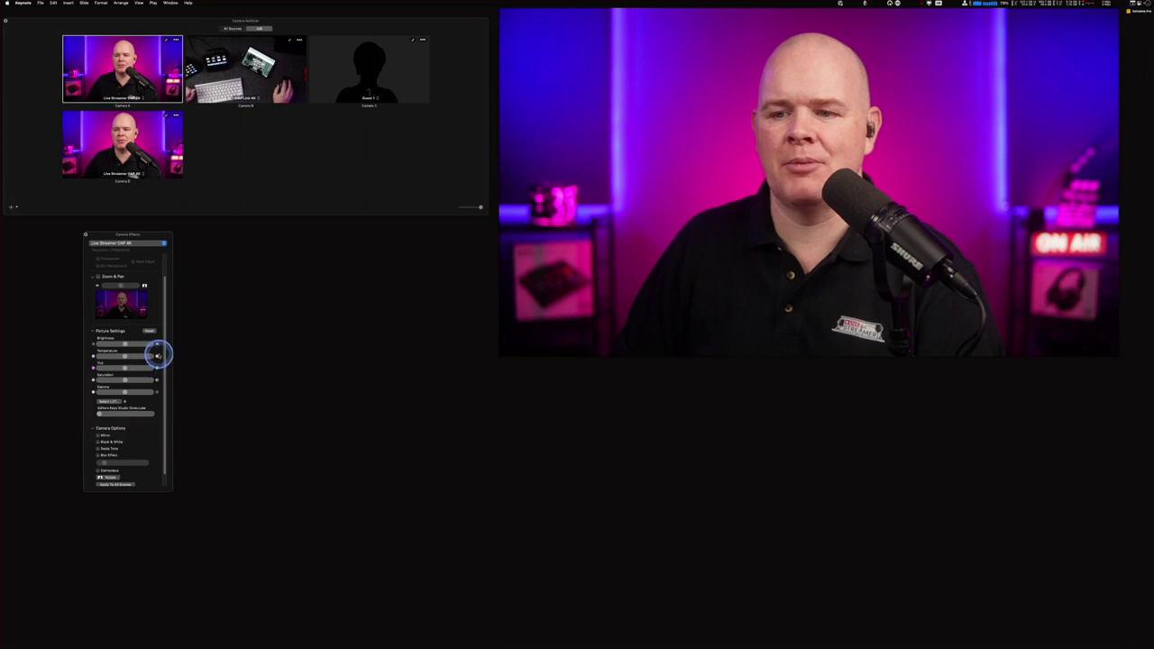
Try the Blur Effect on Camera A, varying its strength and returning it to the minimum.
scroll(168, 373, down, 2)
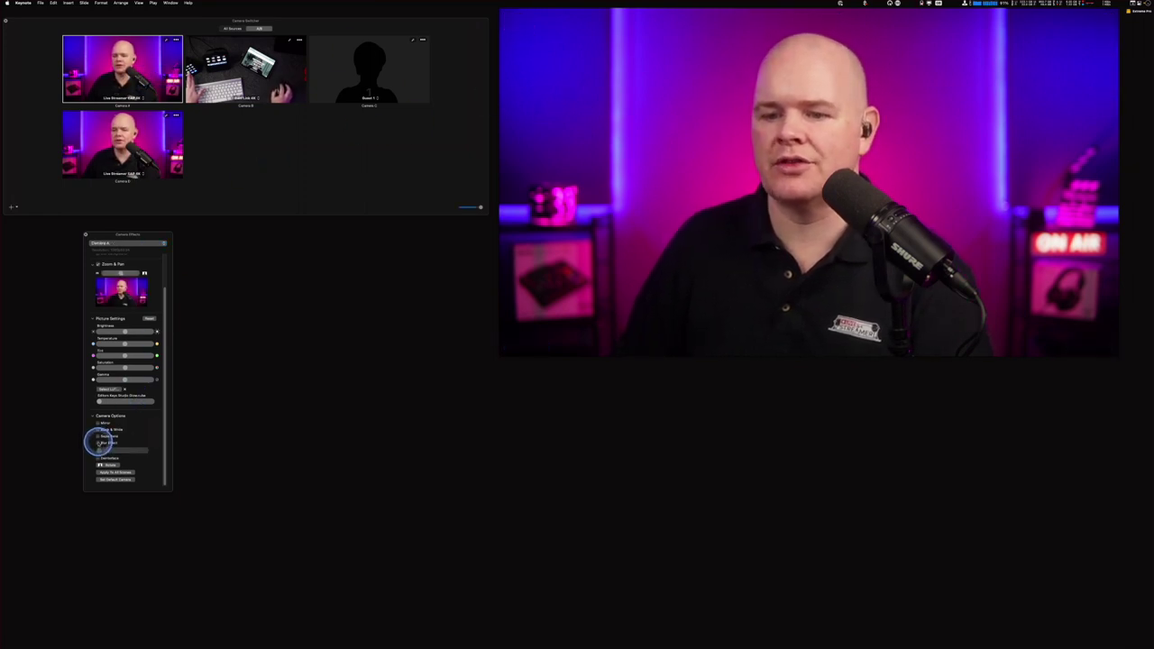
mouse_move(105, 450)
mouse_down()
mouse_move(149, 450)
mouse_move(95, 456)
mouse_up()
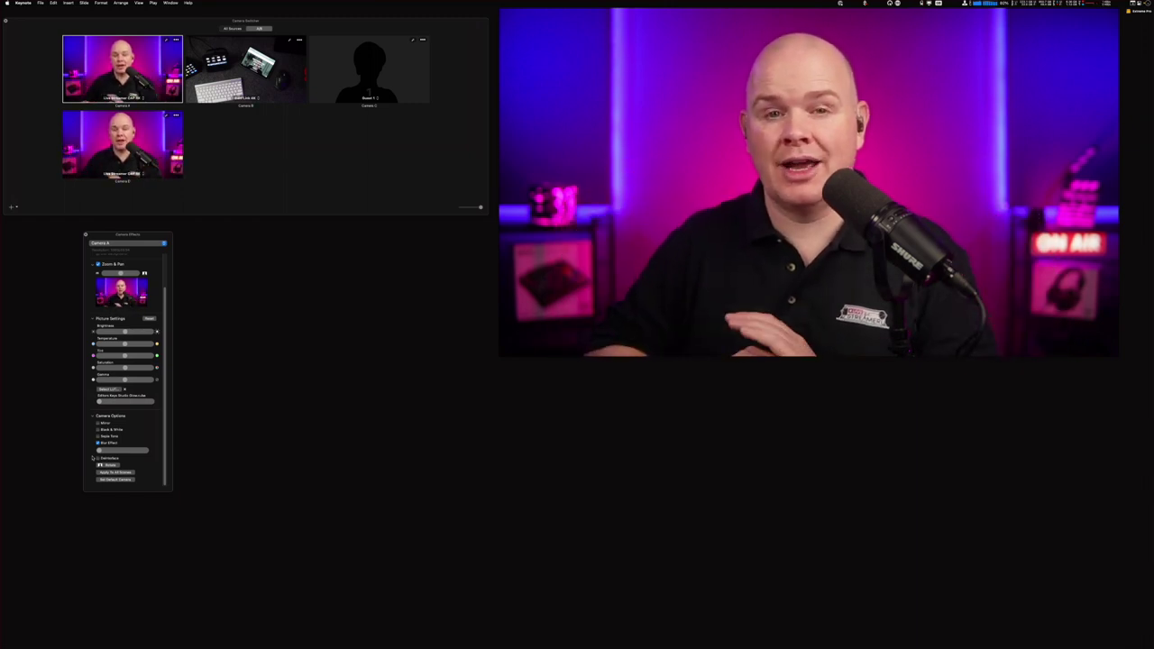
click(96, 456)
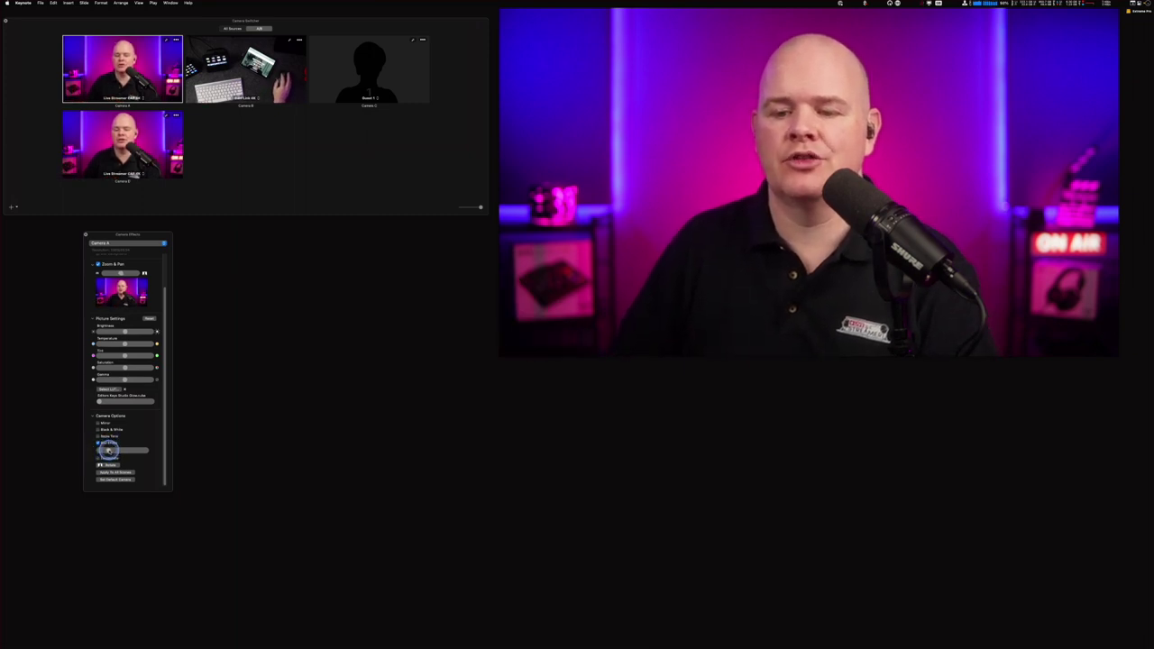
drag(115, 451, 100, 451)
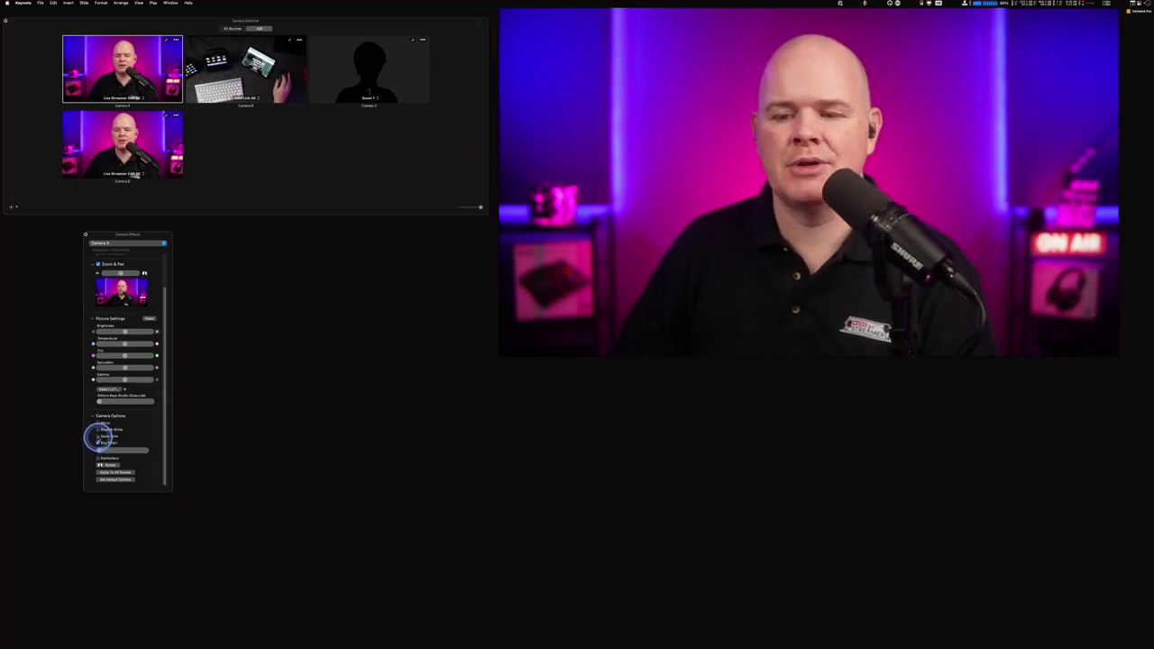
Try the Sepia Tone, Black & White and Mirror options on Camera A one at a time, turning each off again.
click(97, 437)
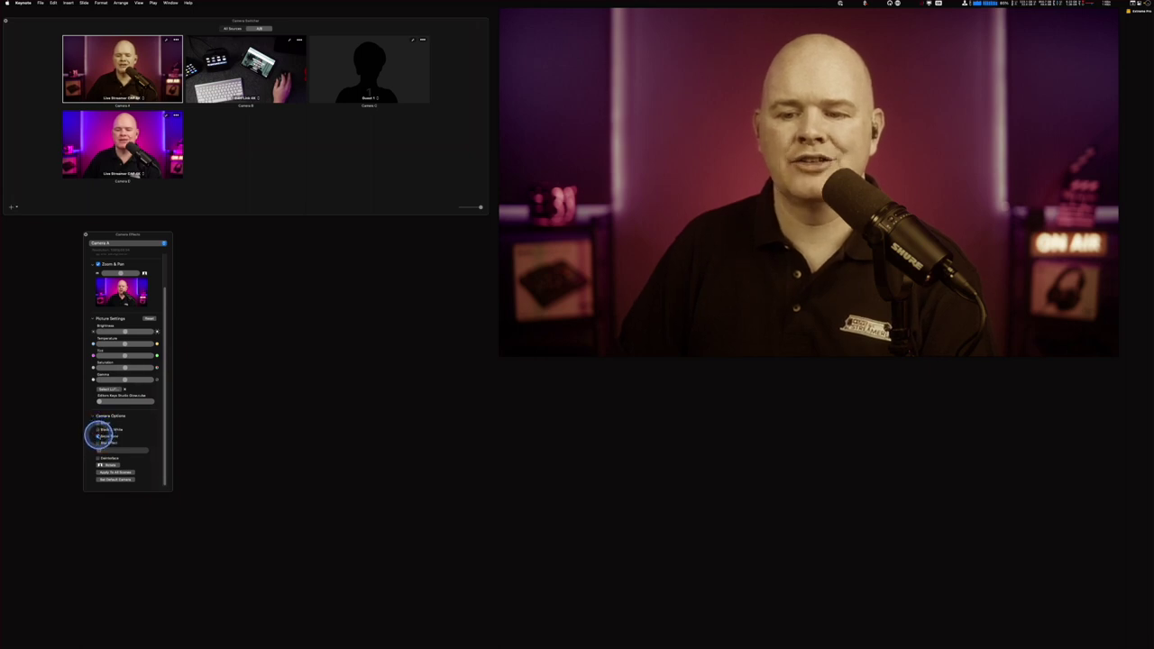
click(98, 437)
click(97, 430)
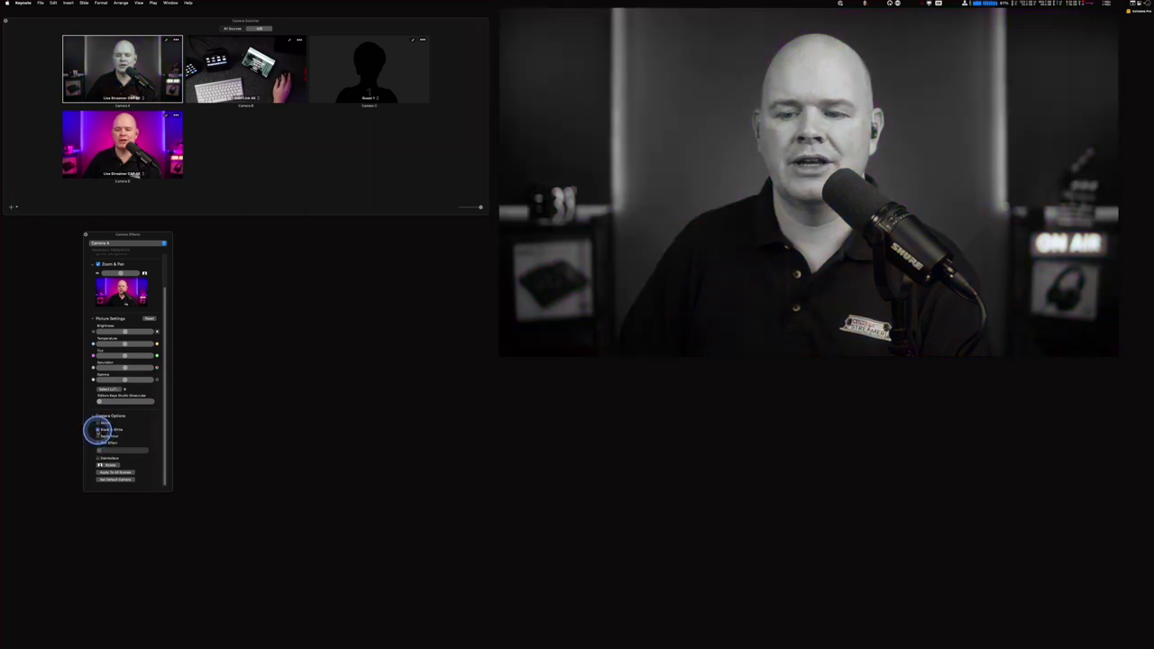
click(97, 430)
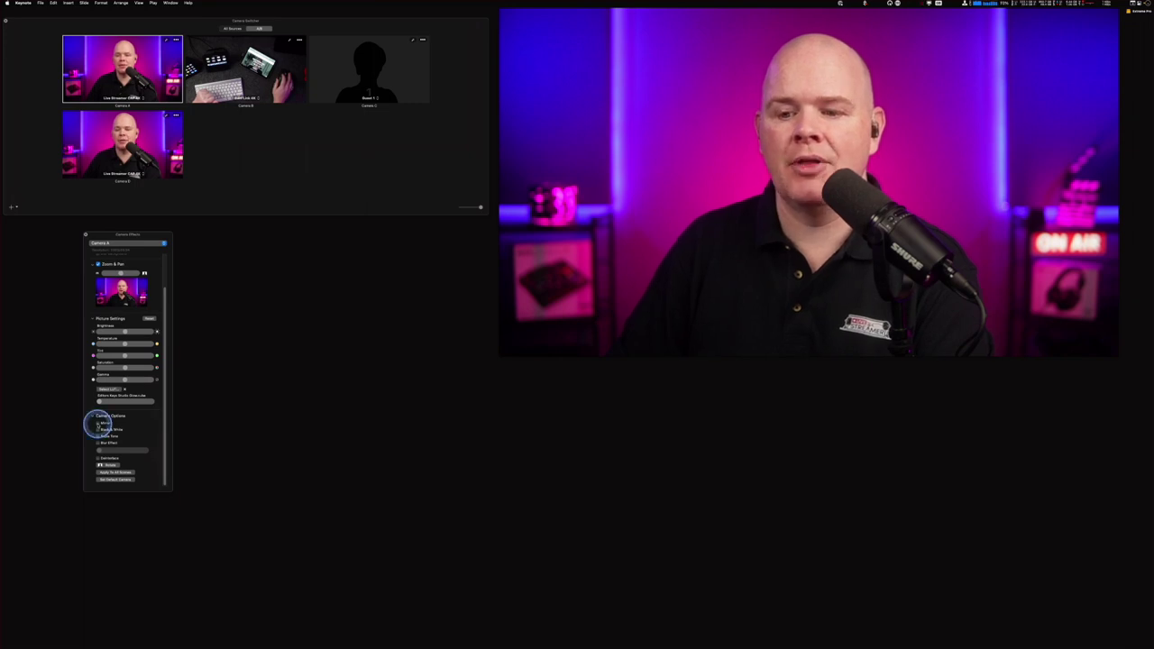
click(97, 423)
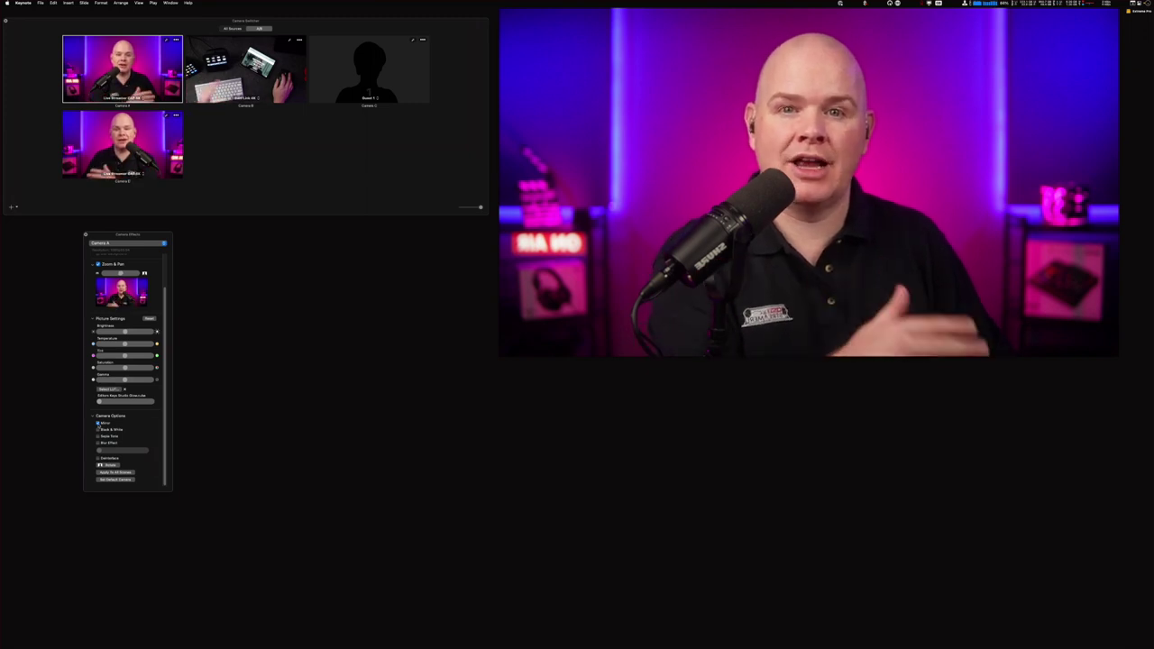
click(97, 424)
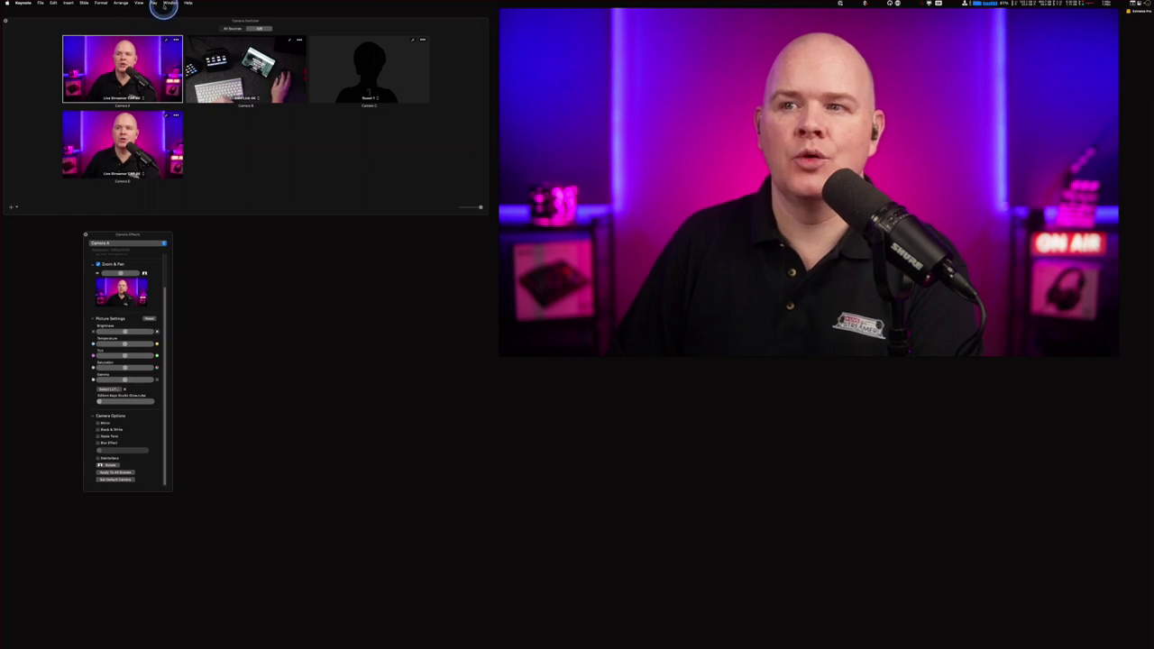
Examine the Video Monitor output options, including Flip Horizontally.
click(373, 69)
click(207, 5)
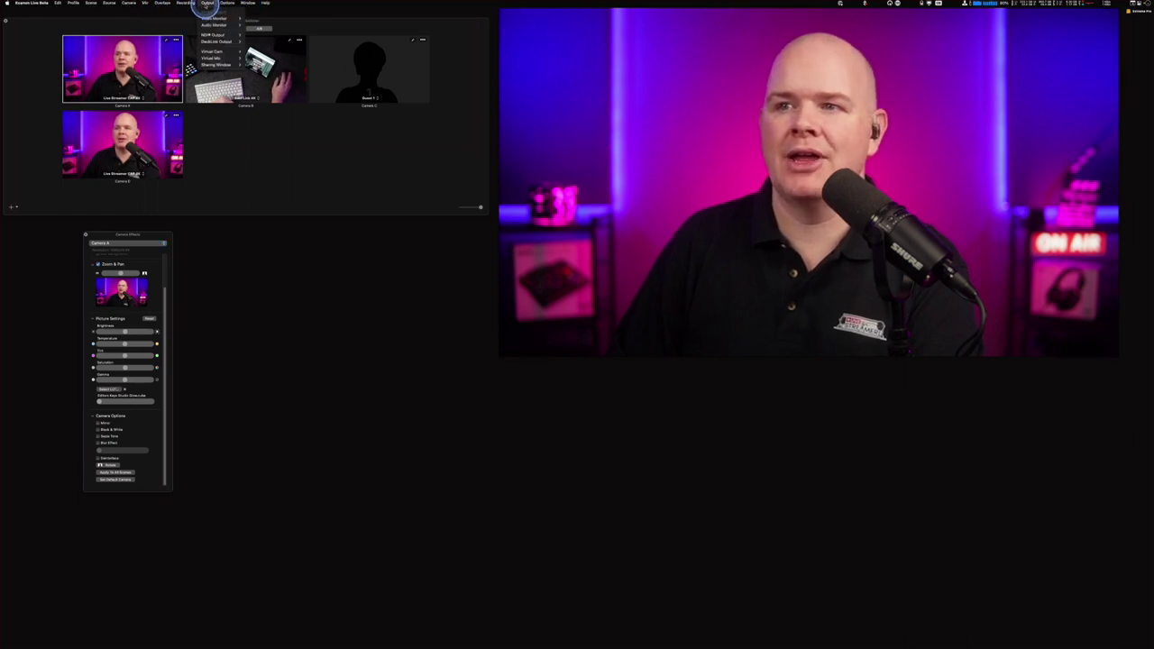
mouse_move(214, 18)
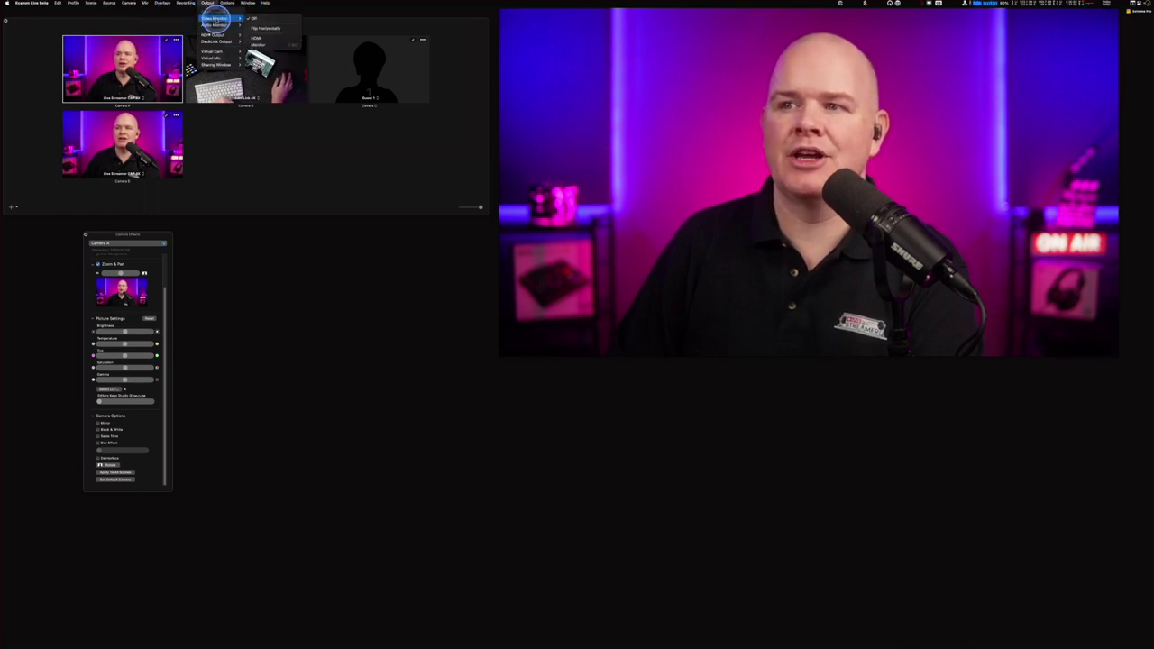
click(262, 28)
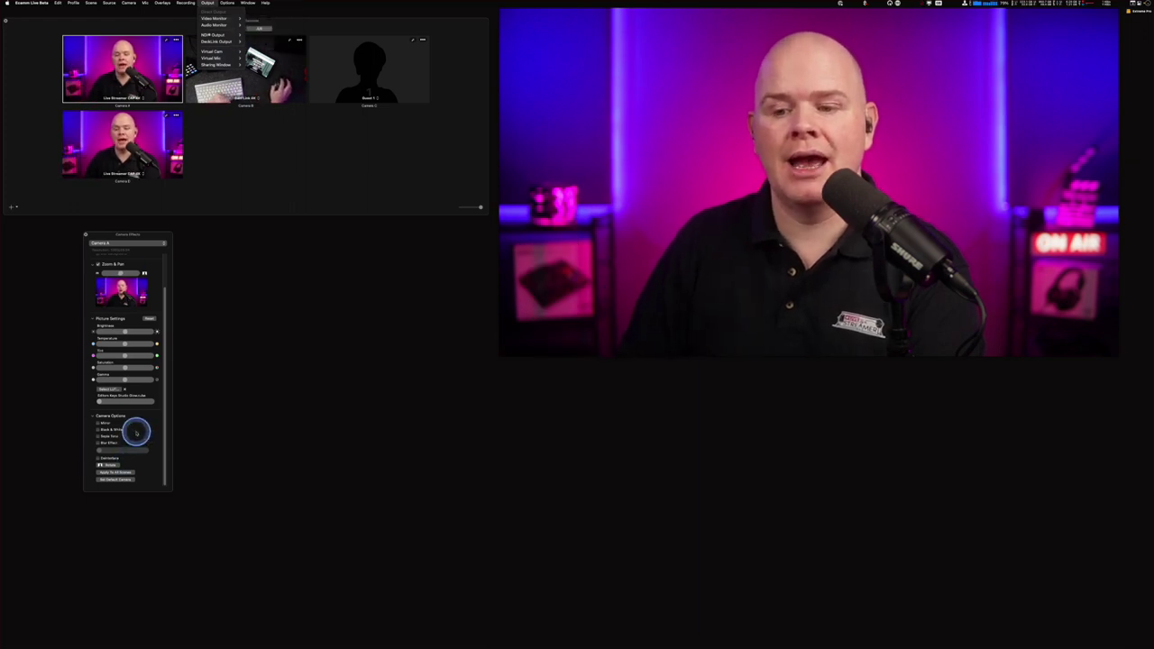
Mirror the Camera A picture once more, restore its normal orientation and return to the start of its effects.
click(97, 423)
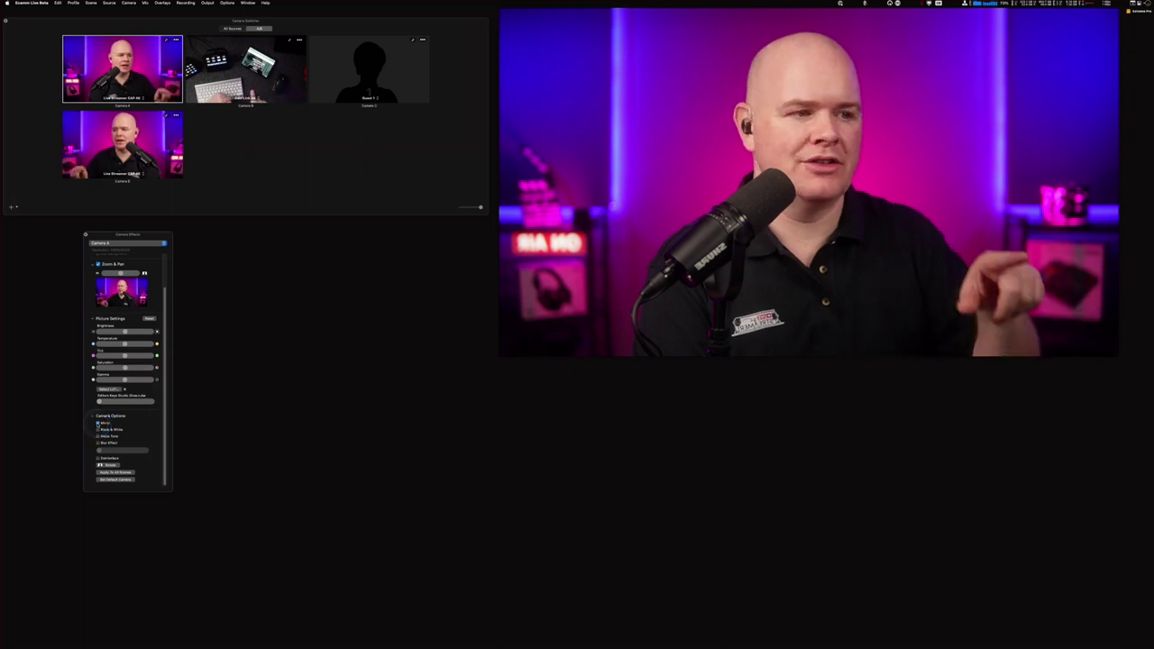
click(99, 423)
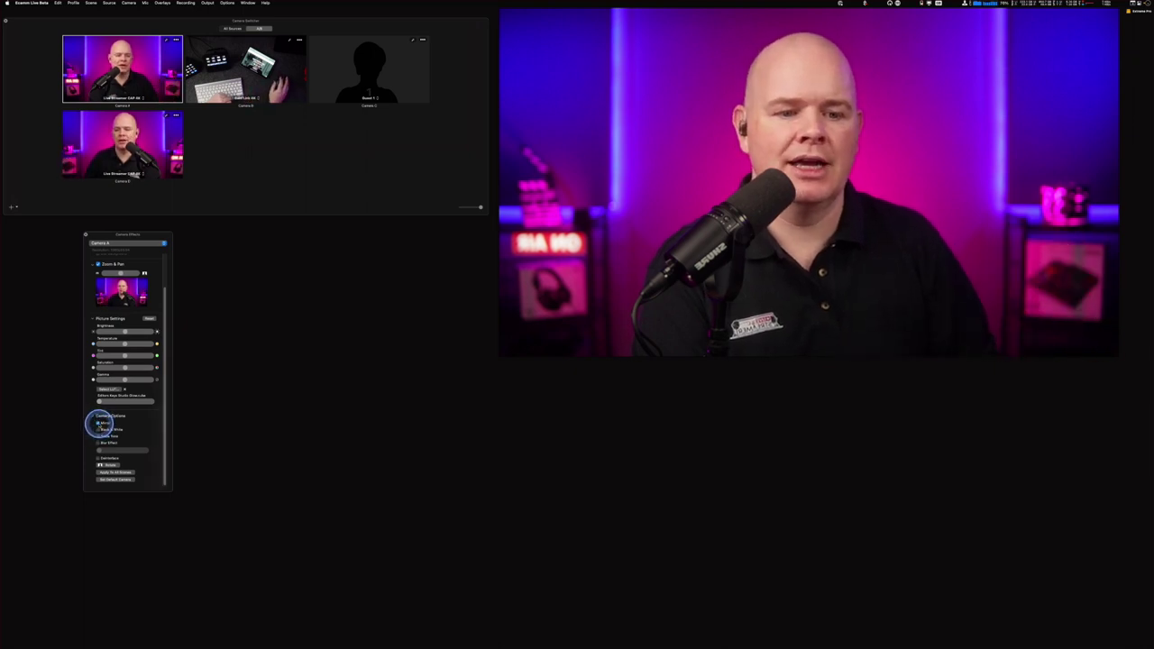
click(98, 422)
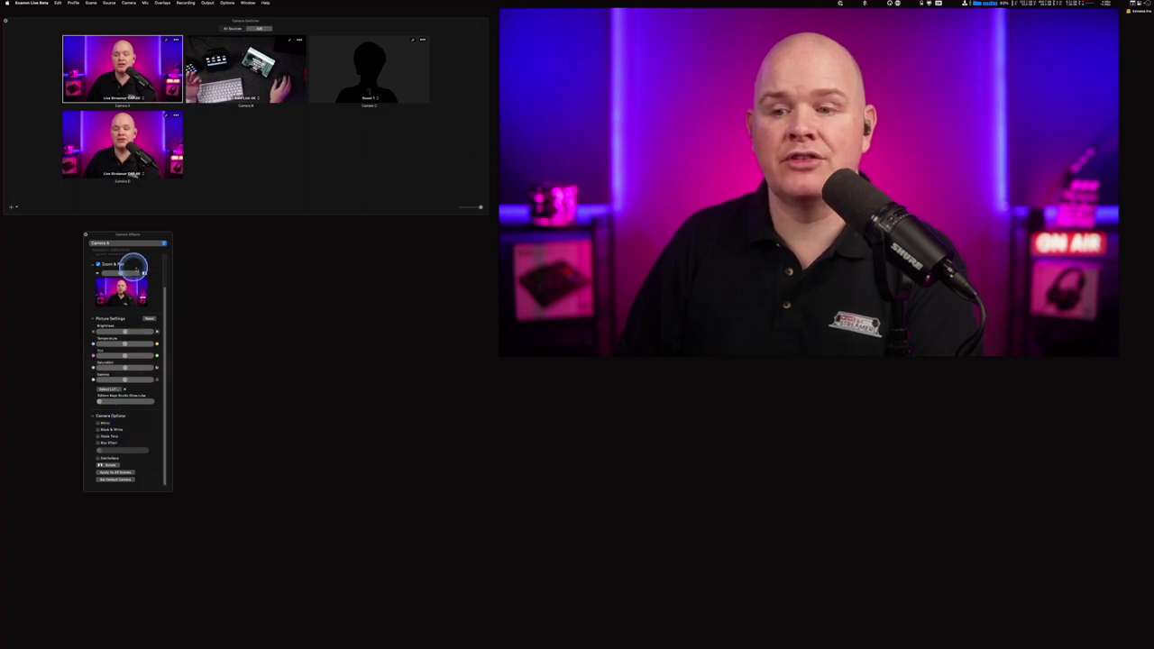
drag(163, 335, 168, 286)
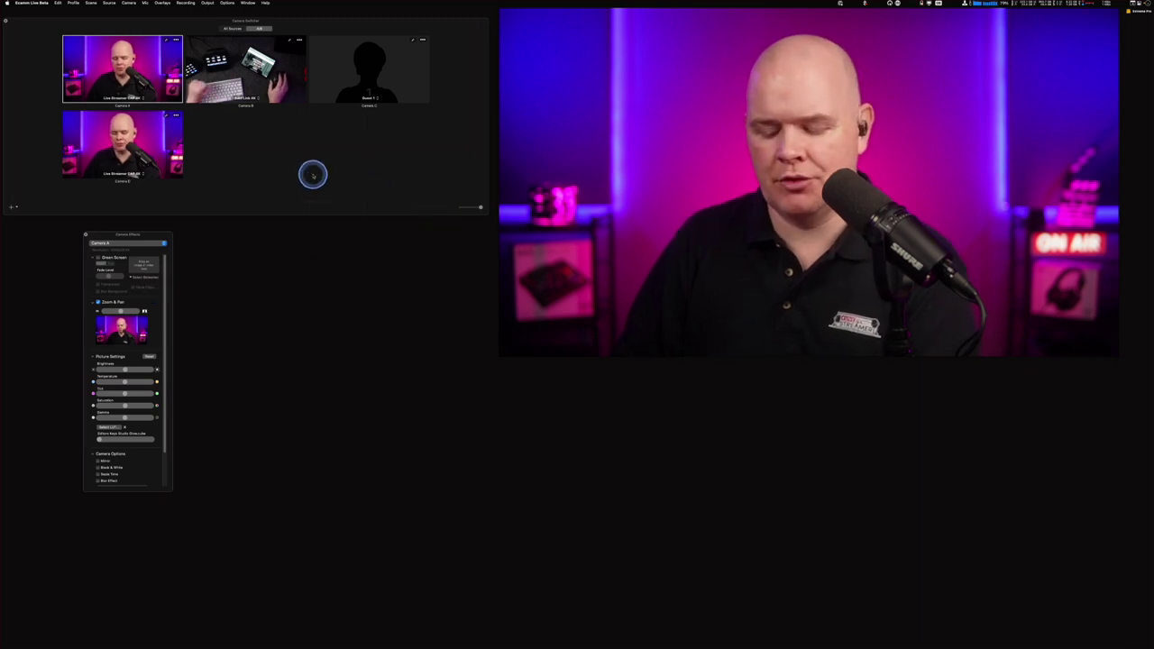
Add iPad Mini to the Camera Switcher and place it as an overlay in the upper part of the main scene.
click(16, 207)
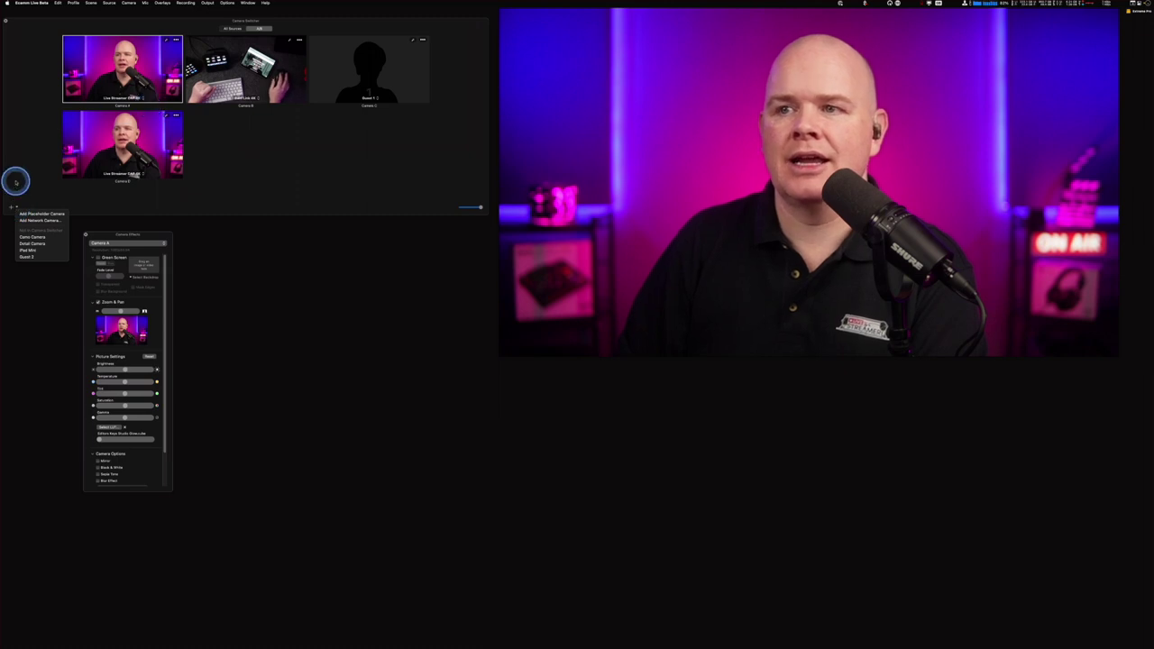
click(33, 252)
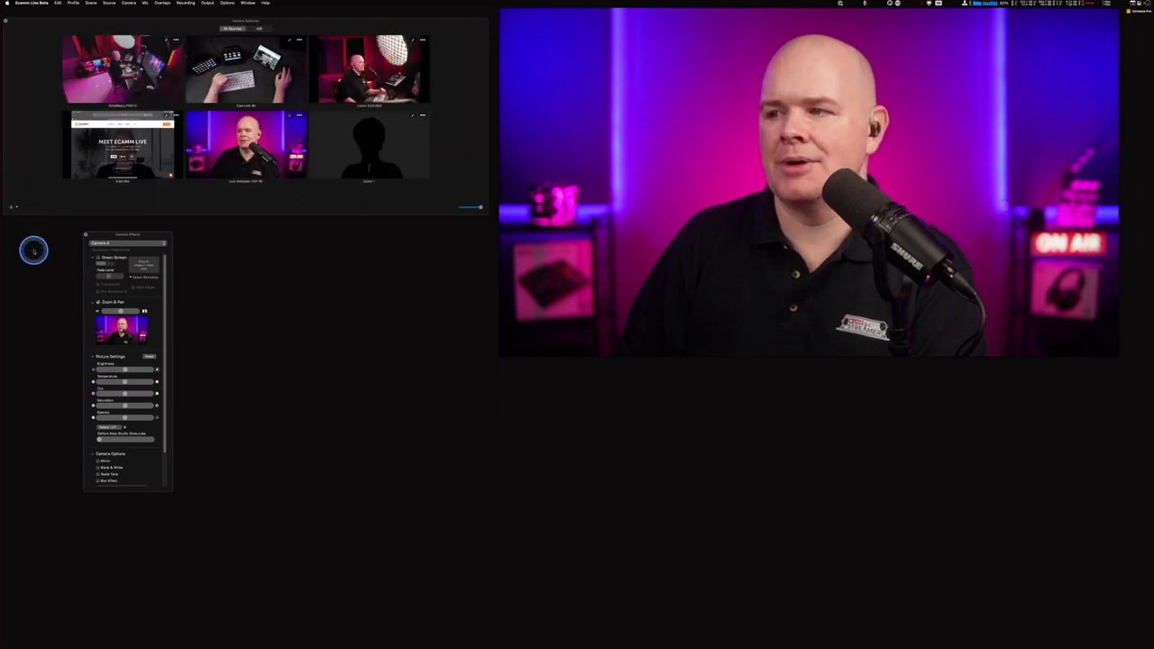
drag(123, 145, 600, 96)
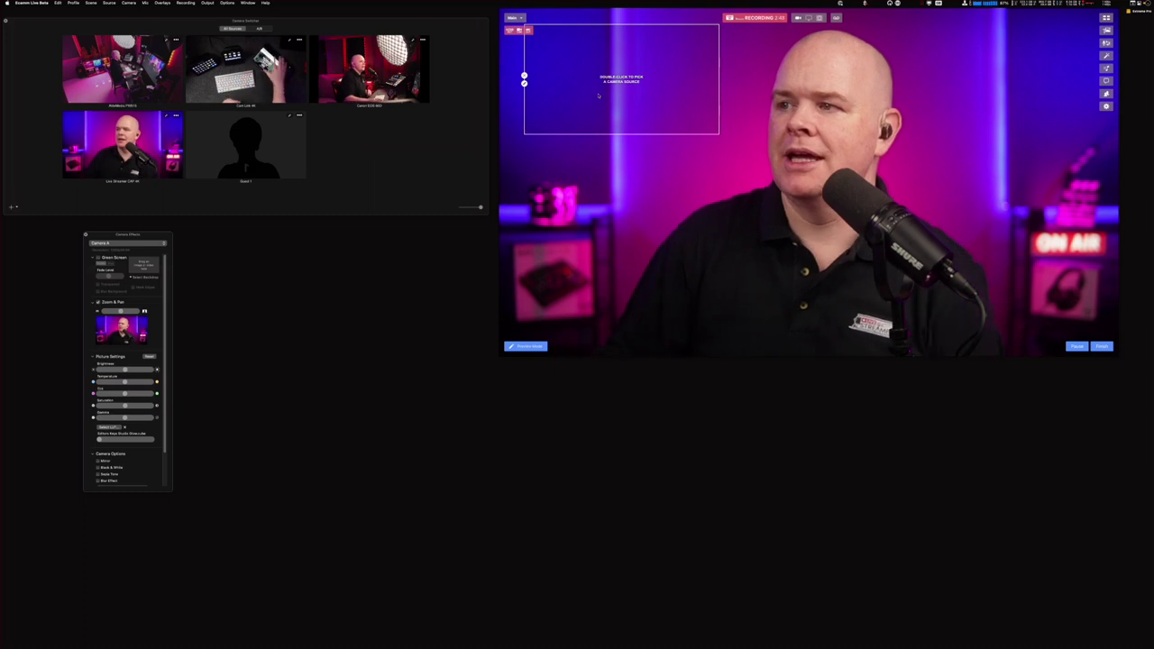
drag(621, 72, 619, 80)
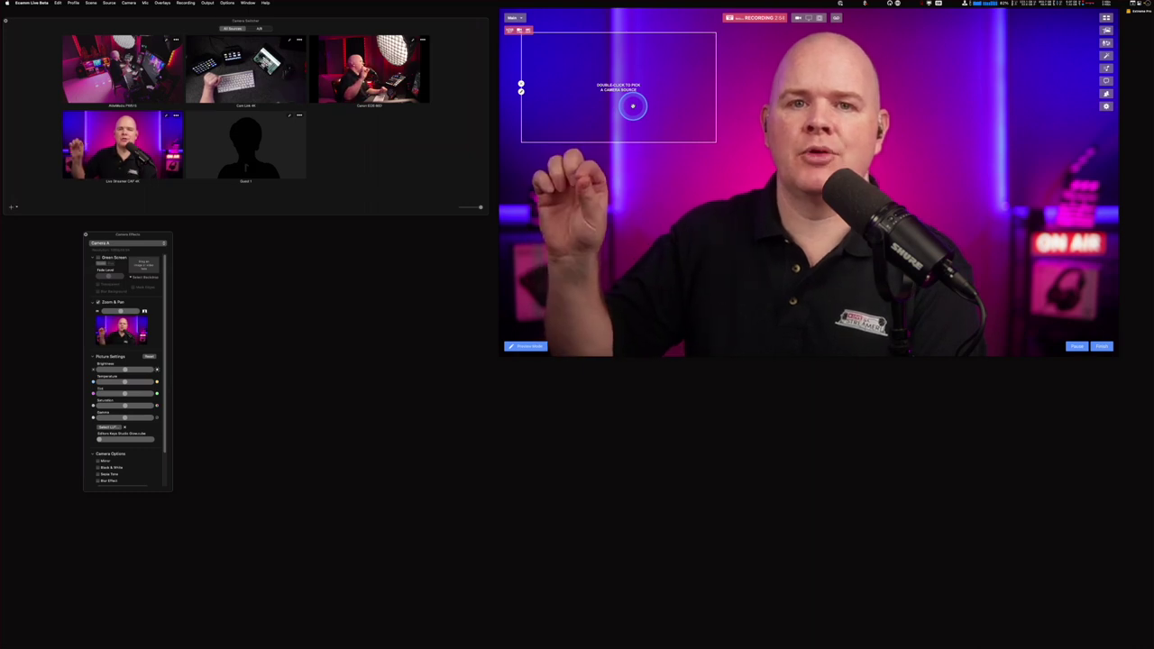
Set the empty camera overlay's video source to Live Streamer CAP 4K and remove the overlay from the scene.
click(650, 104)
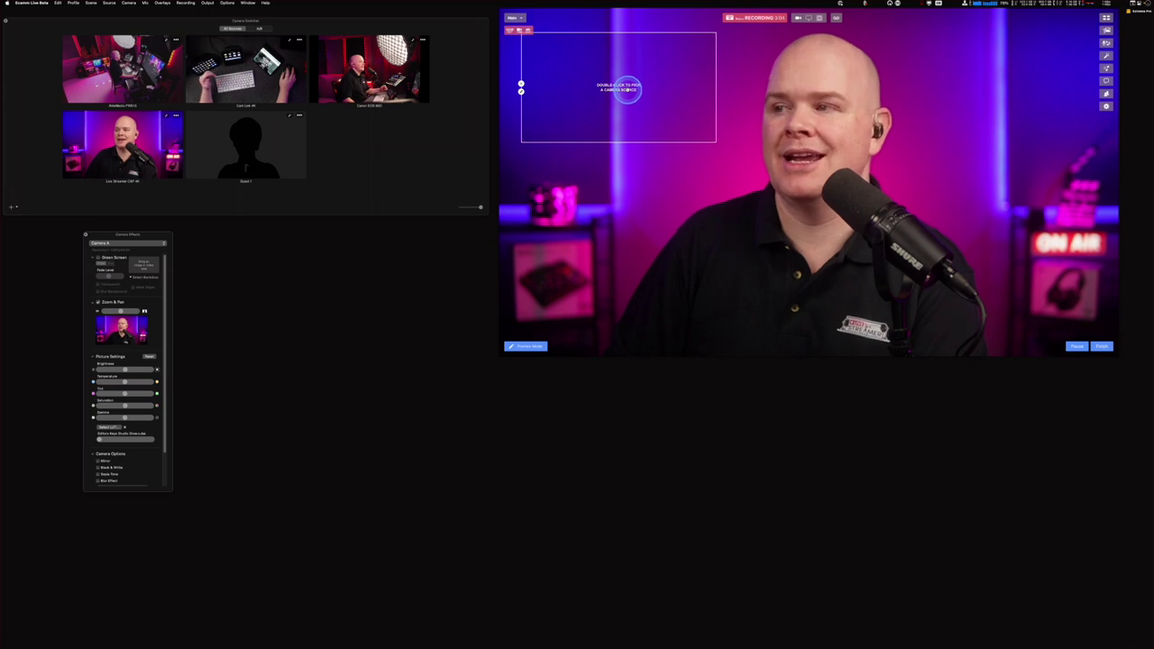
click(520, 85)
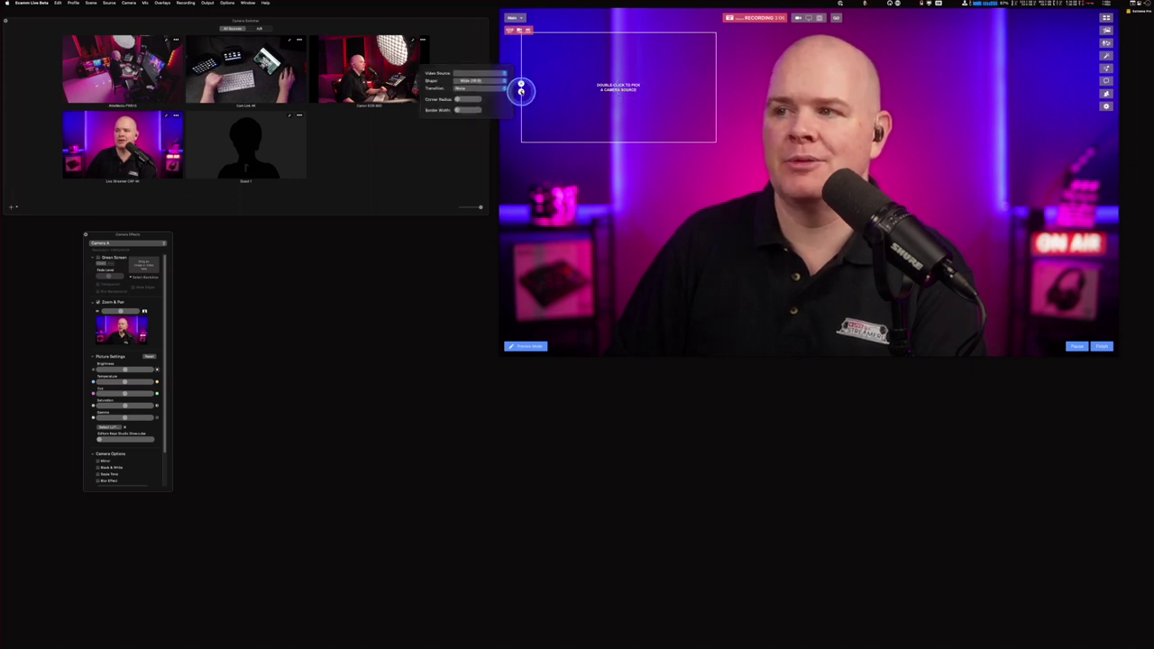
click(504, 73)
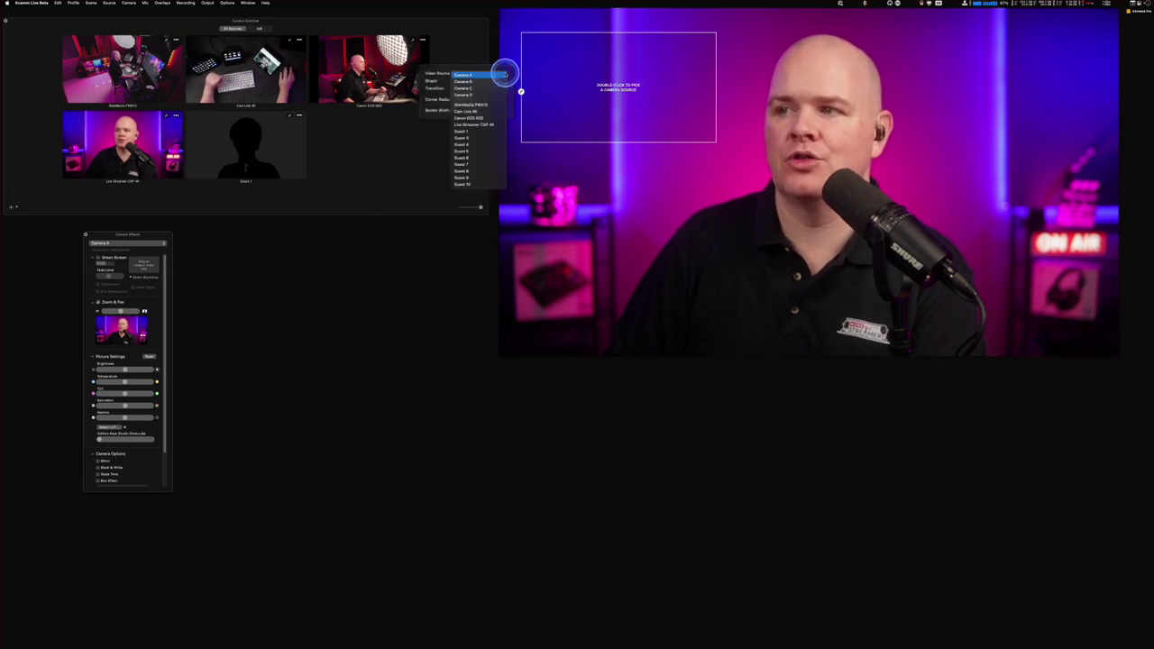
click(490, 124)
click(521, 82)
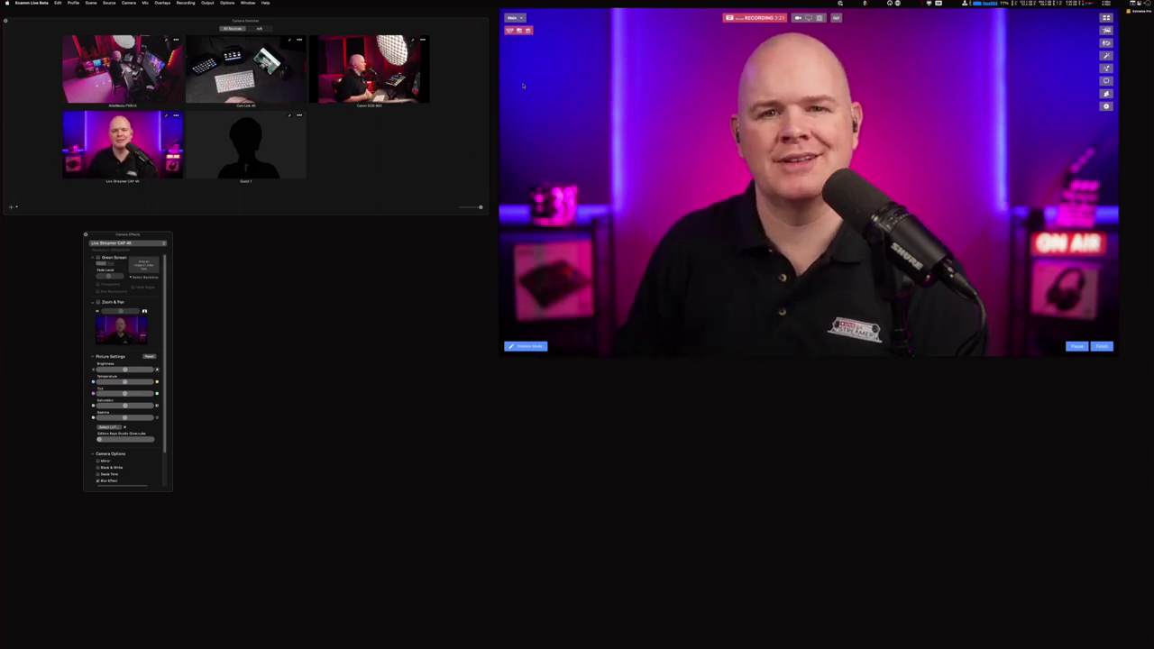
click(523, 85)
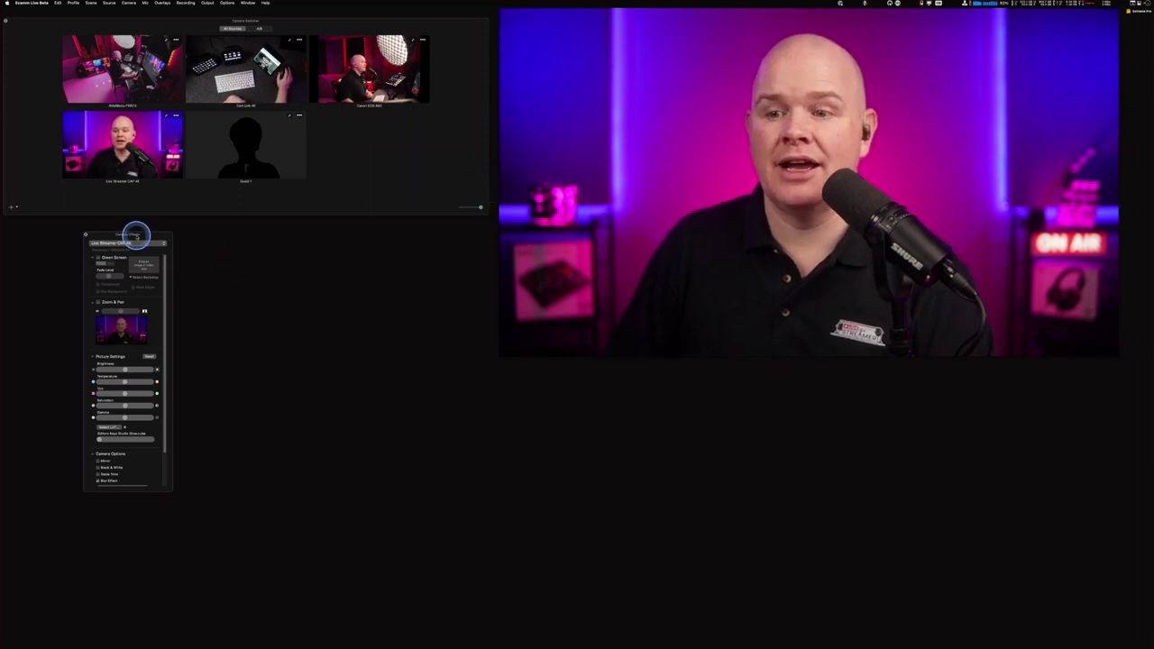
click(138, 235)
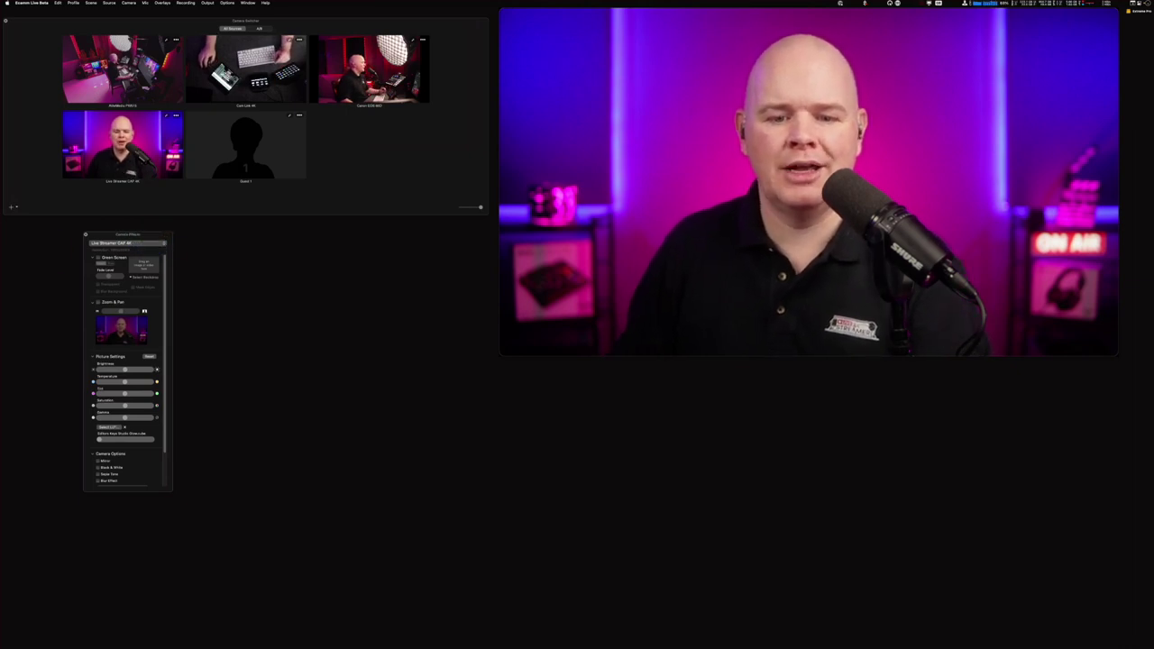
Open the preferences and examine the Recording options for isolated video tracks.
click(1107, 106)
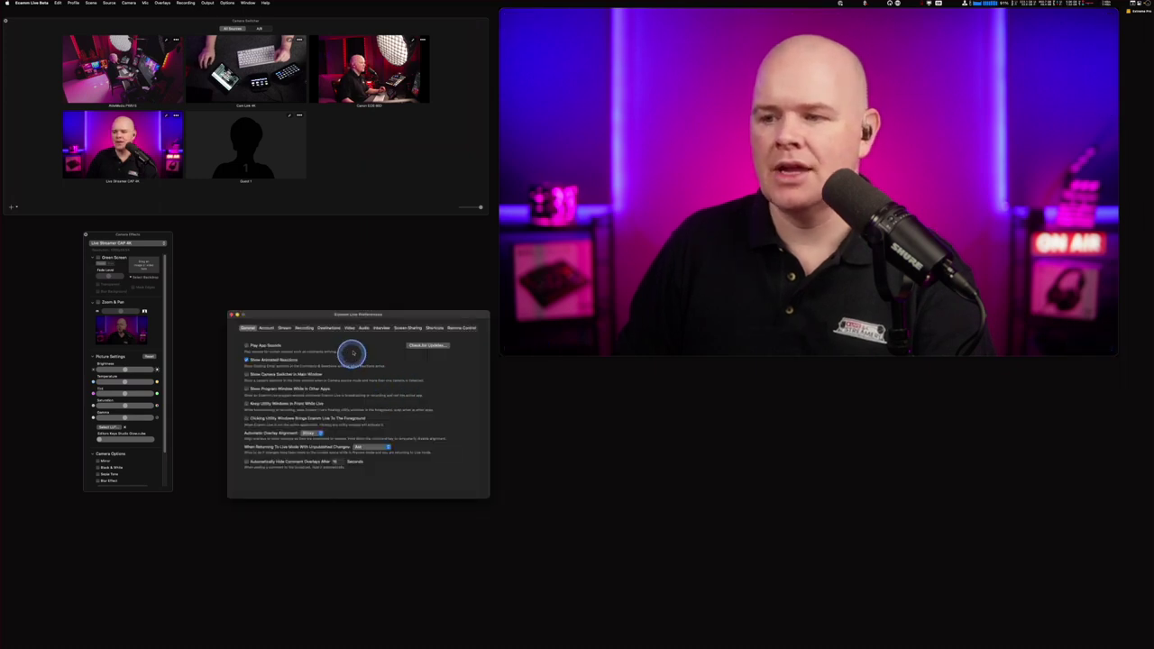
drag(394, 316, 374, 265)
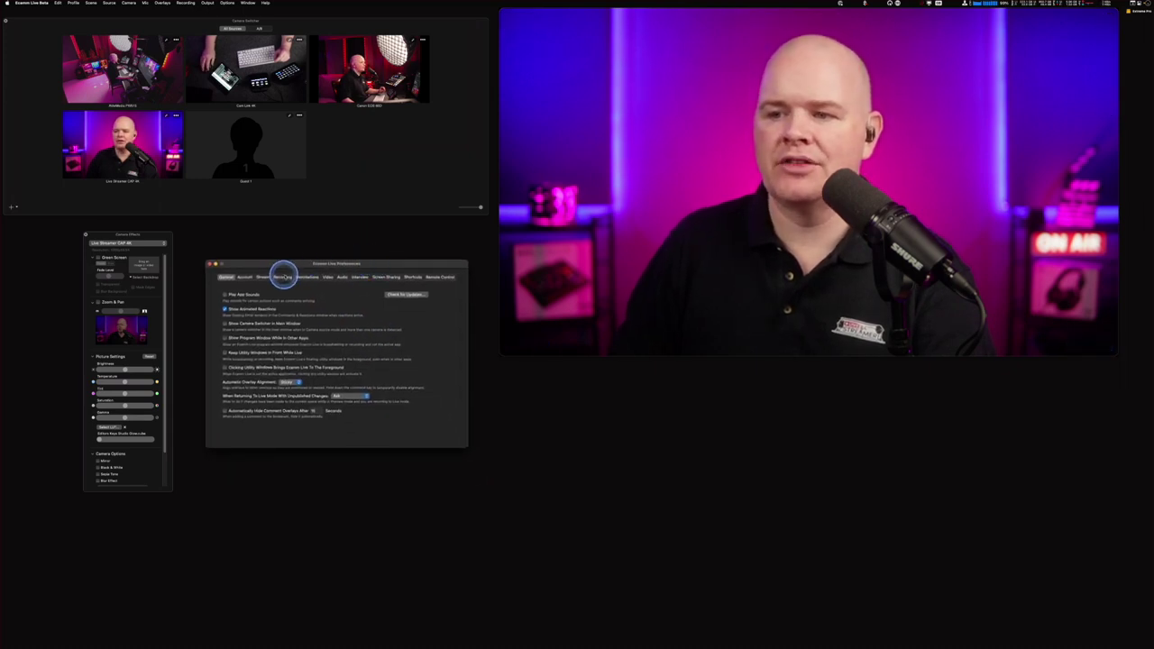
click(283, 278)
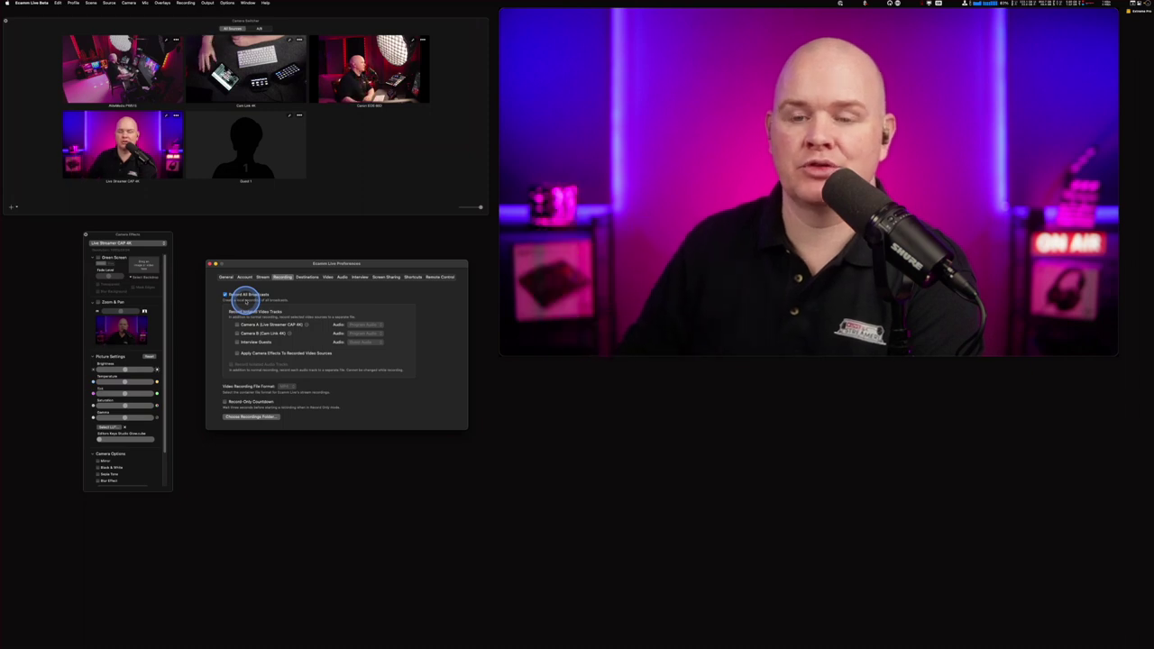
mouse_move(588, 179)
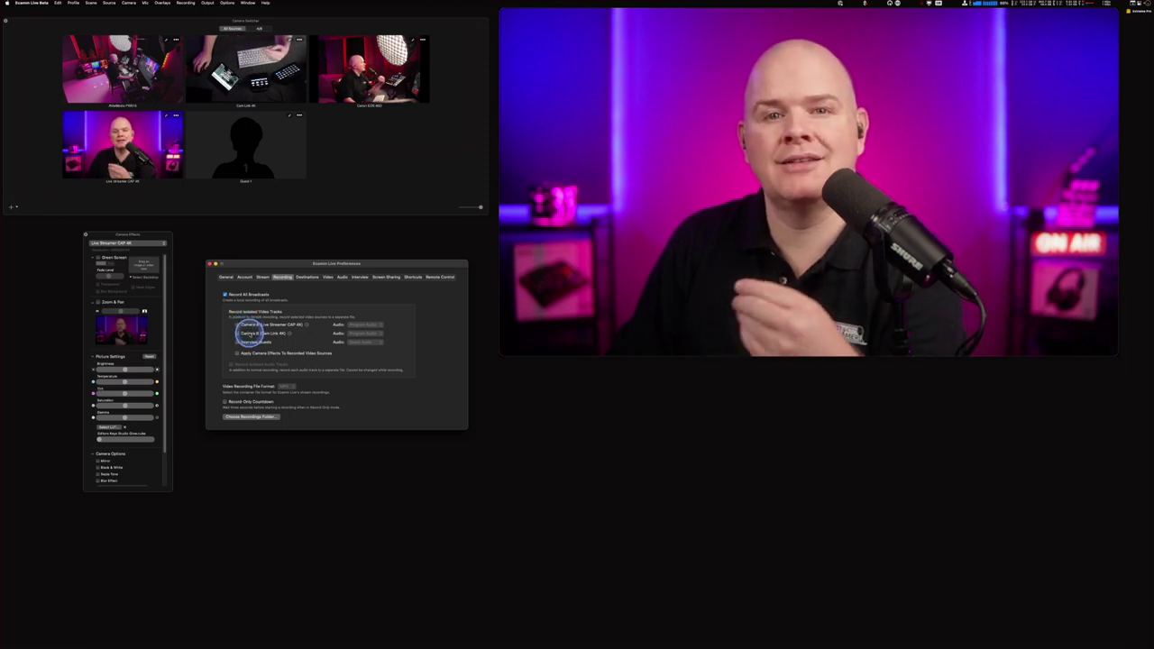
Show the A/B cameras in the Camera Switcher and add a placeholder camera.
click(259, 28)
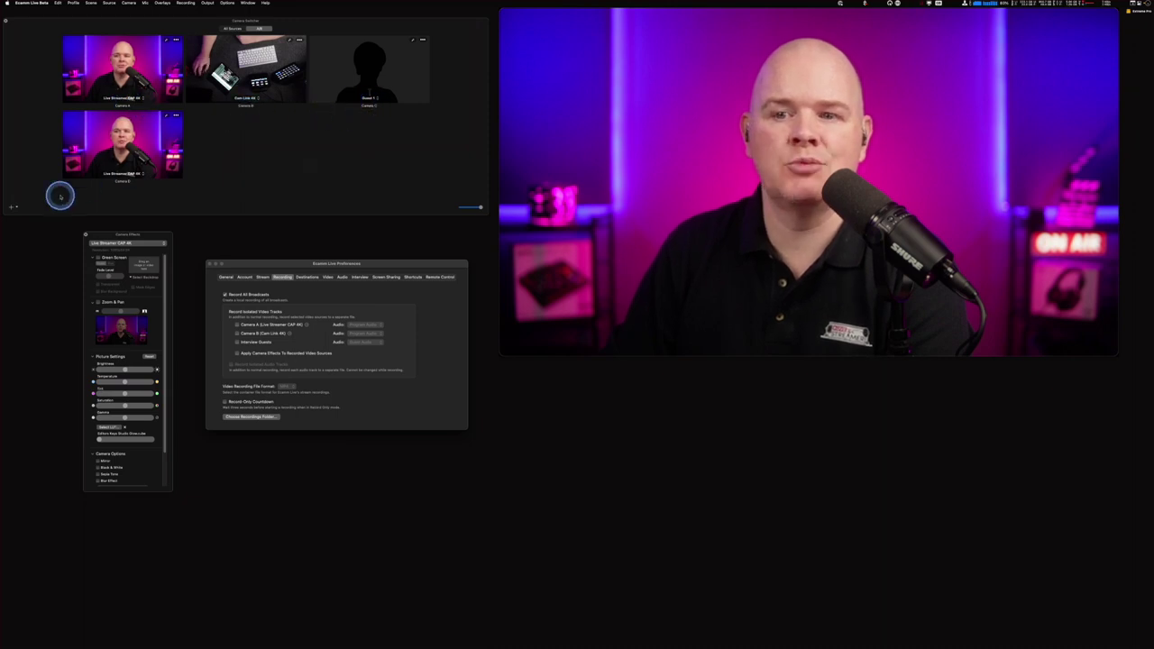
click(12, 207)
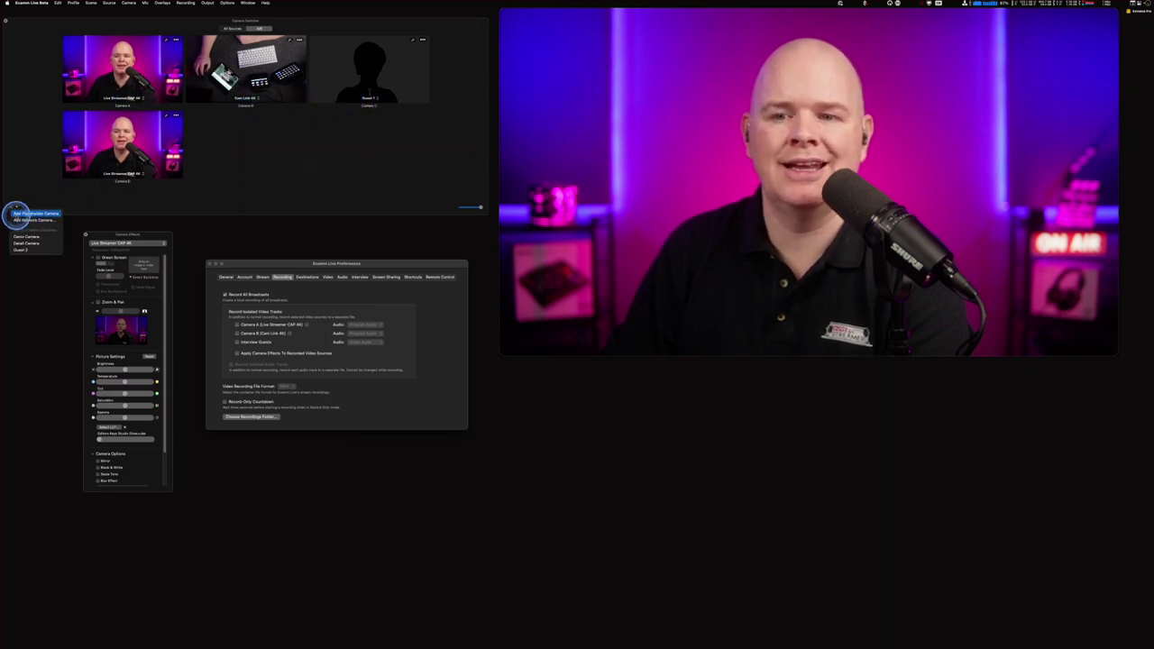
click(24, 213)
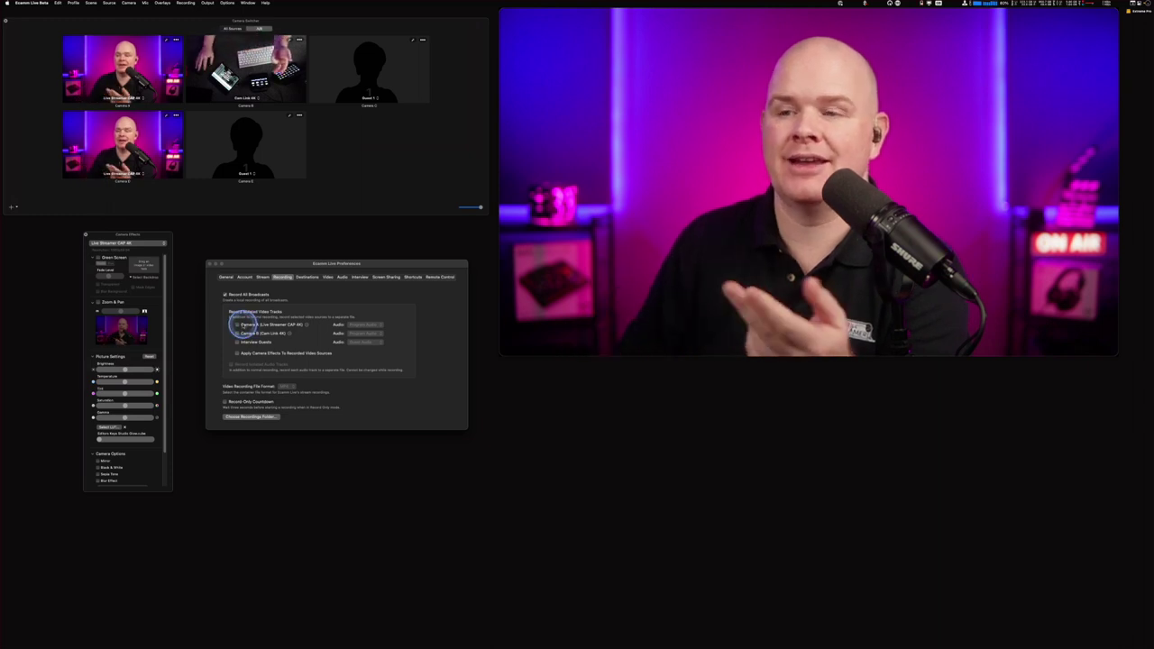
Compare the Camera Switcher's All Sources and A/B views with the isolated track options in the Recording preferences.
click(257, 28)
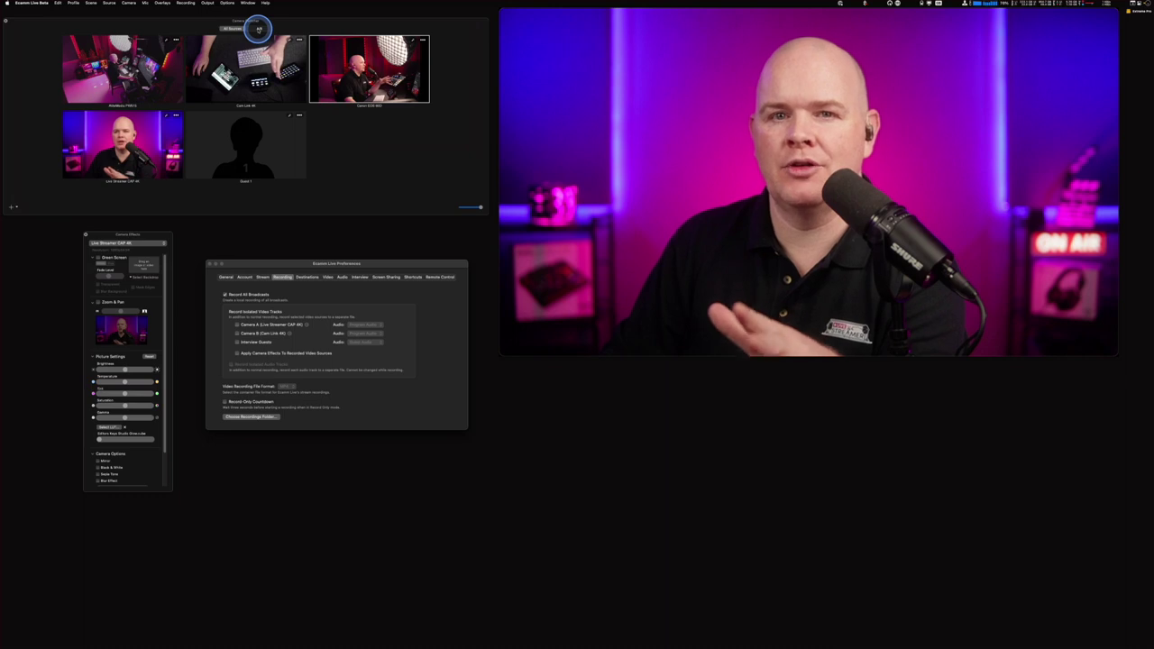
click(239, 28)
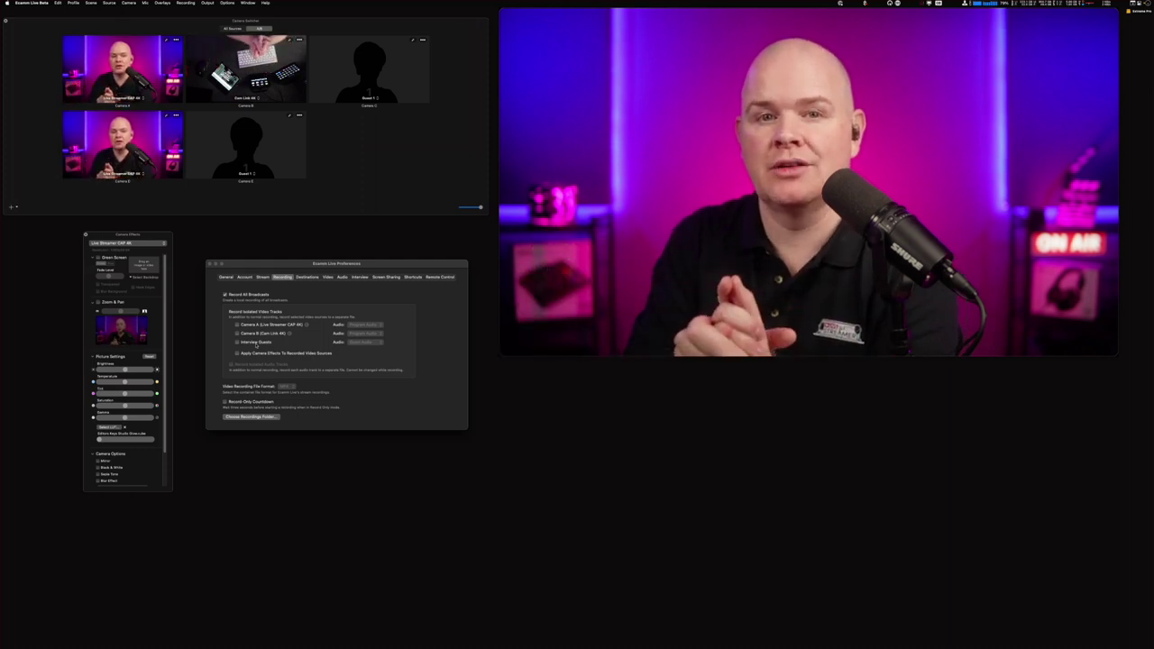
click(255, 328)
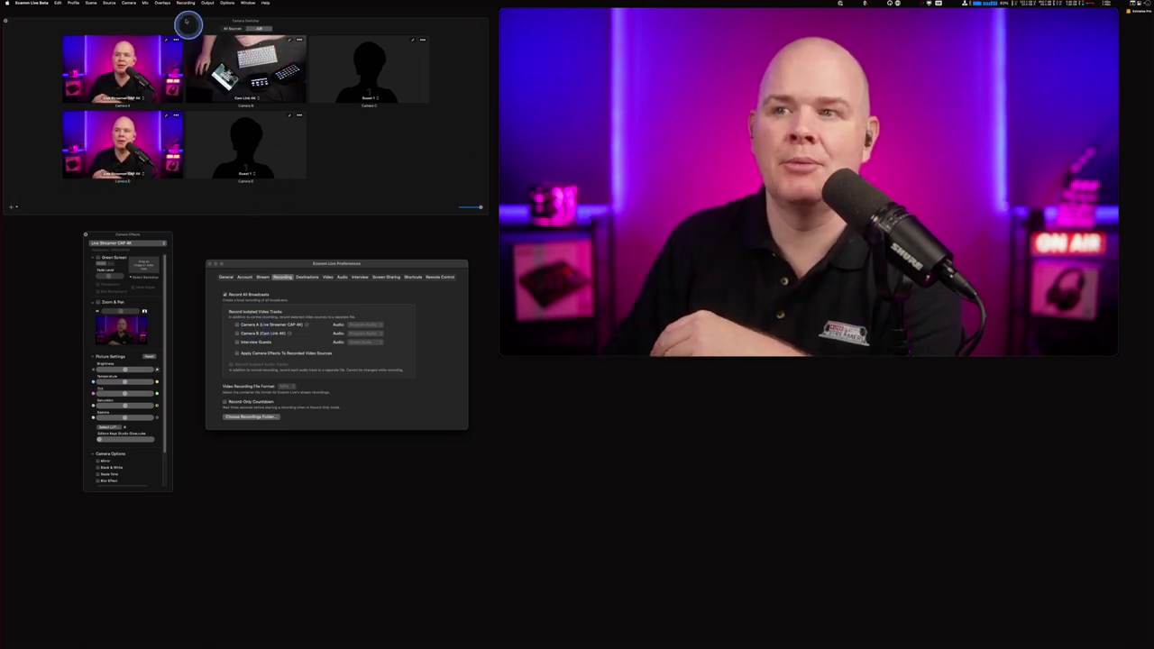
click(185, 4)
mouse_move(207, 3)
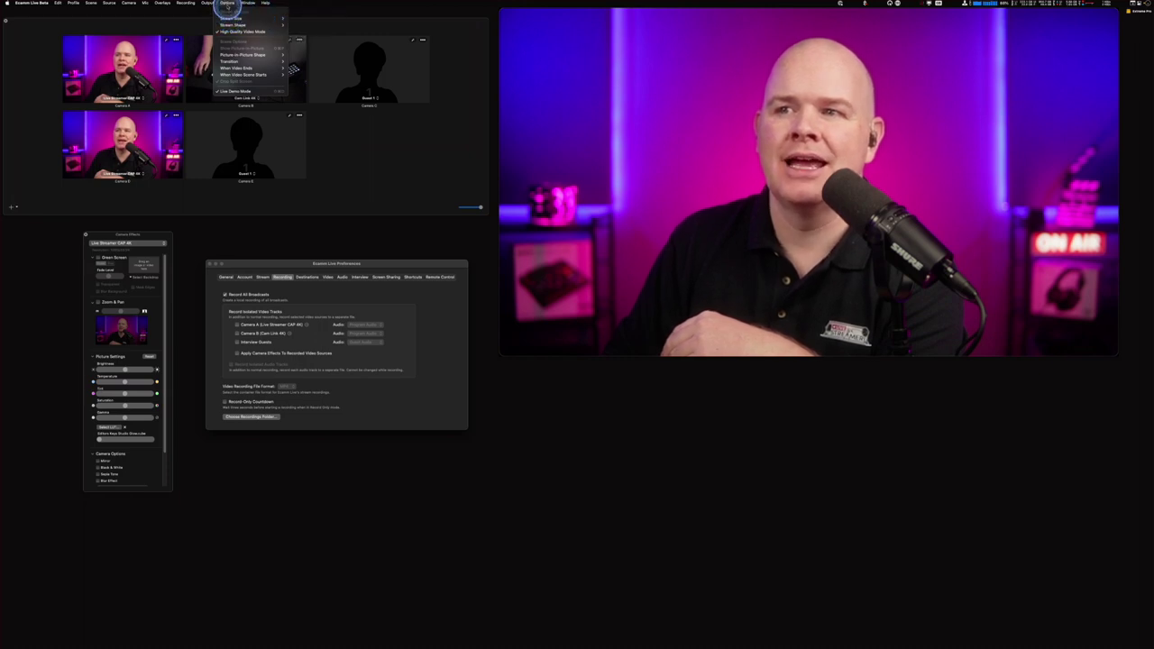
click(226, 3)
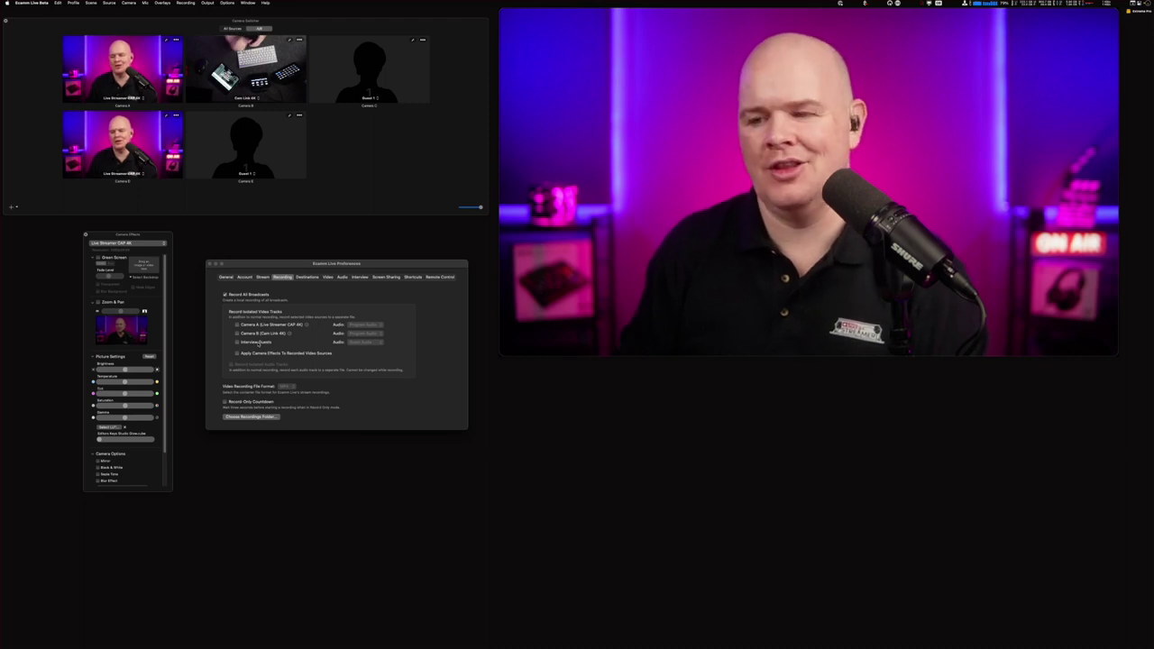
click(259, 343)
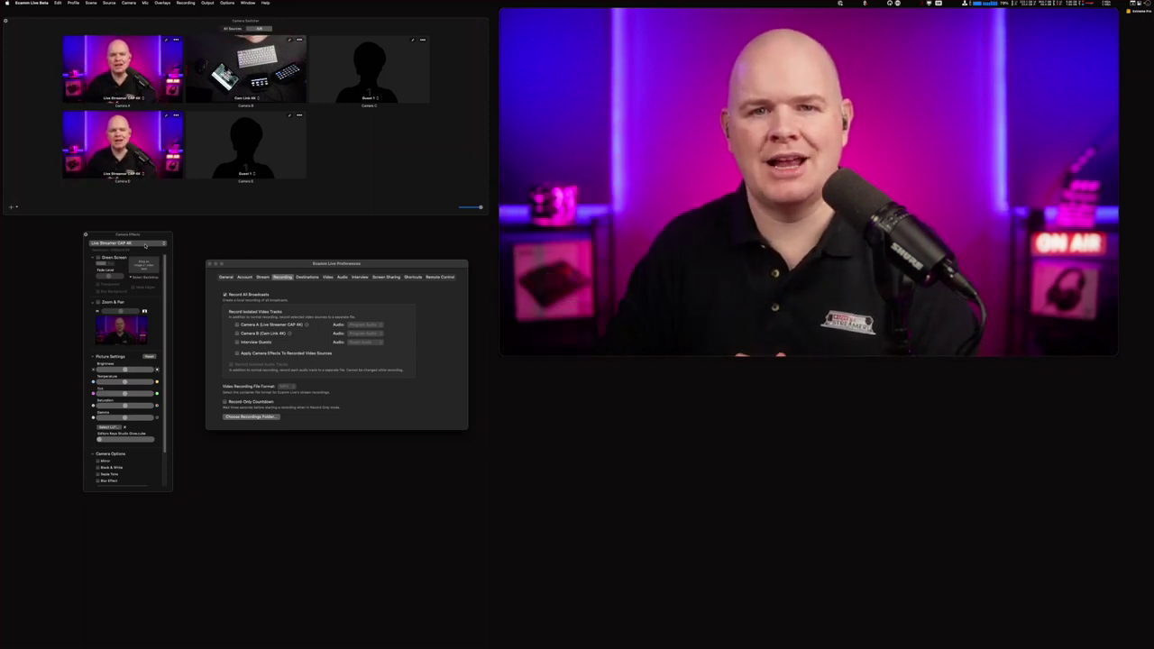
click(144, 243)
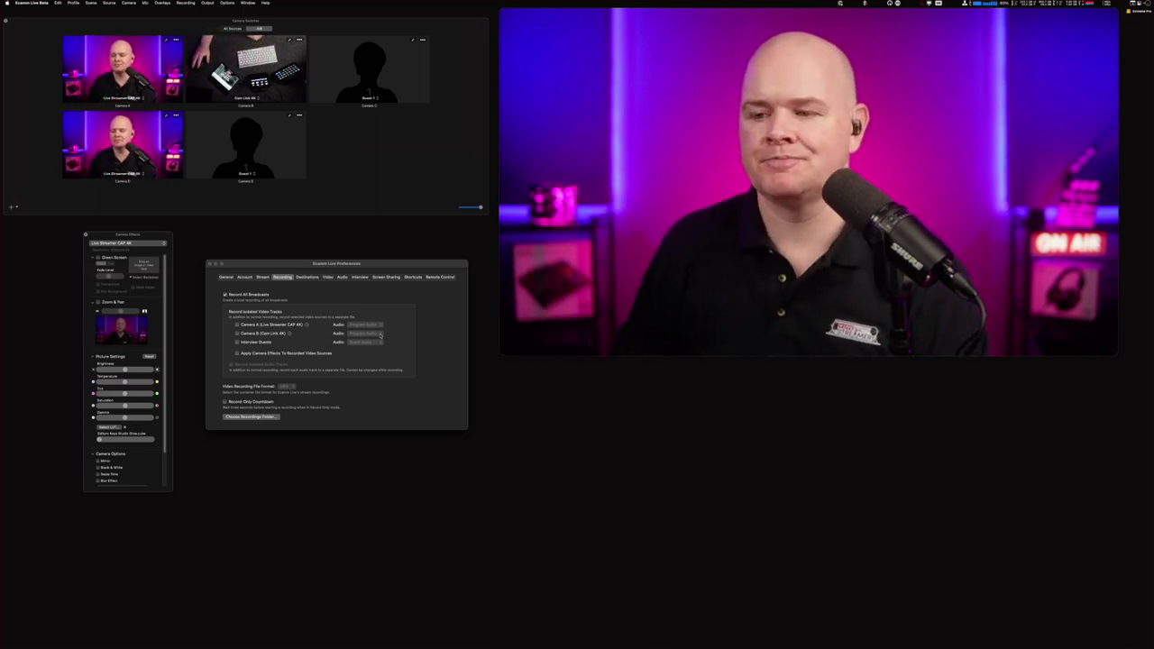
click(380, 340)
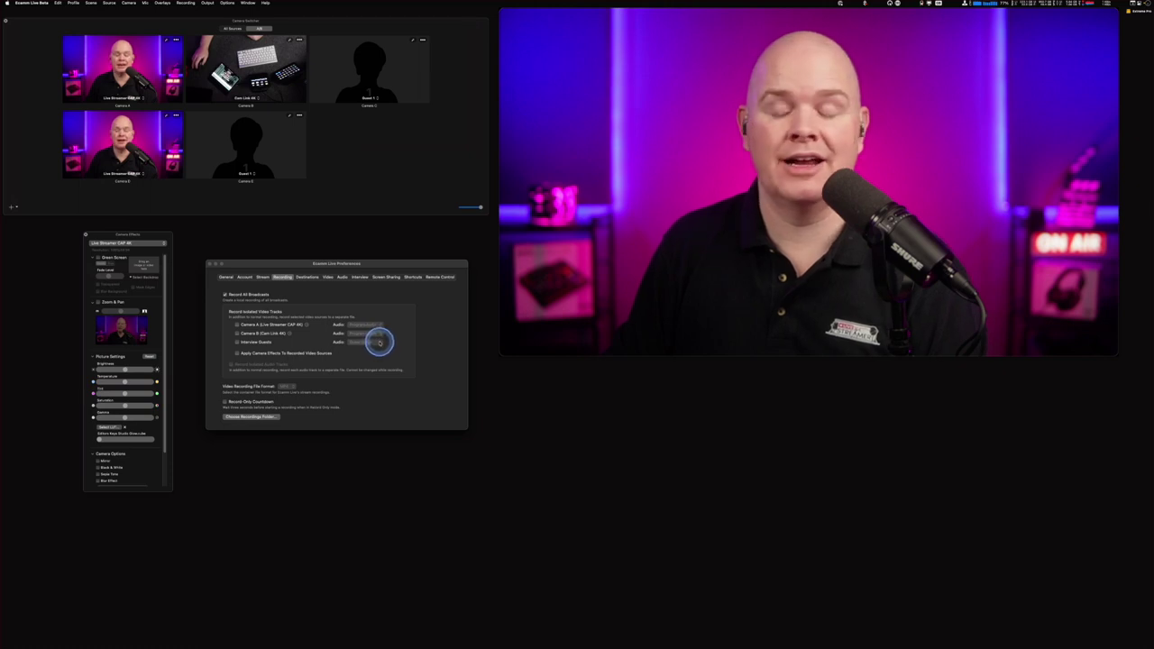
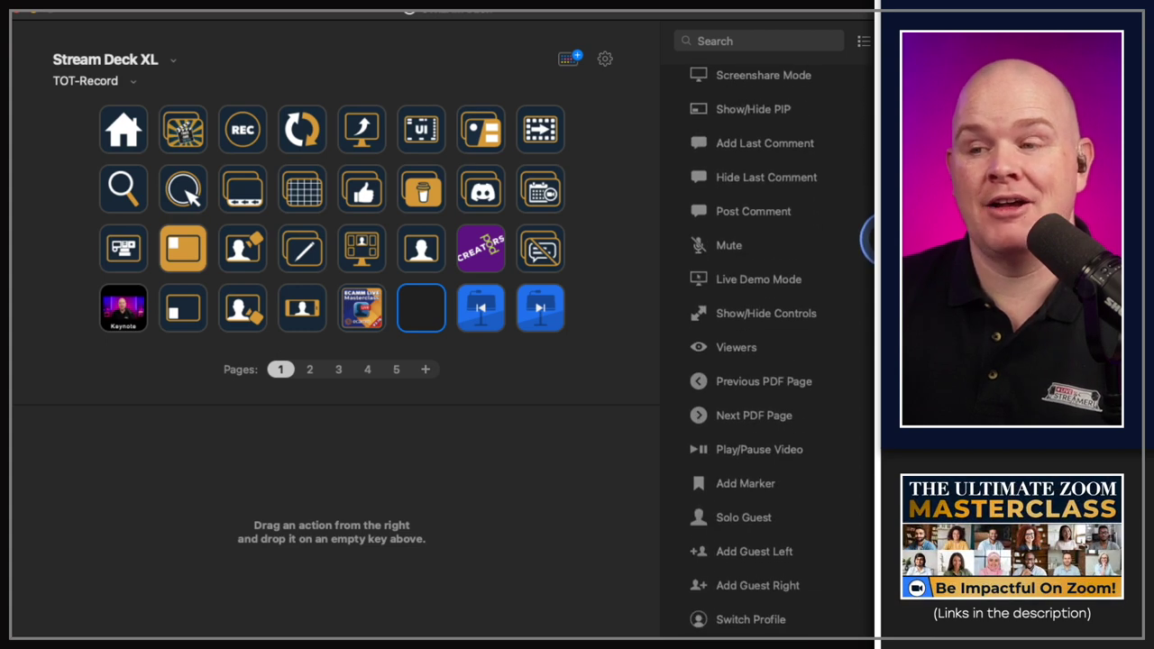
Switch to the Stream Deck app and assign Ecamm Live's Add Marker action to the empty key in the last row.
scroll(871, 241, down, 1)
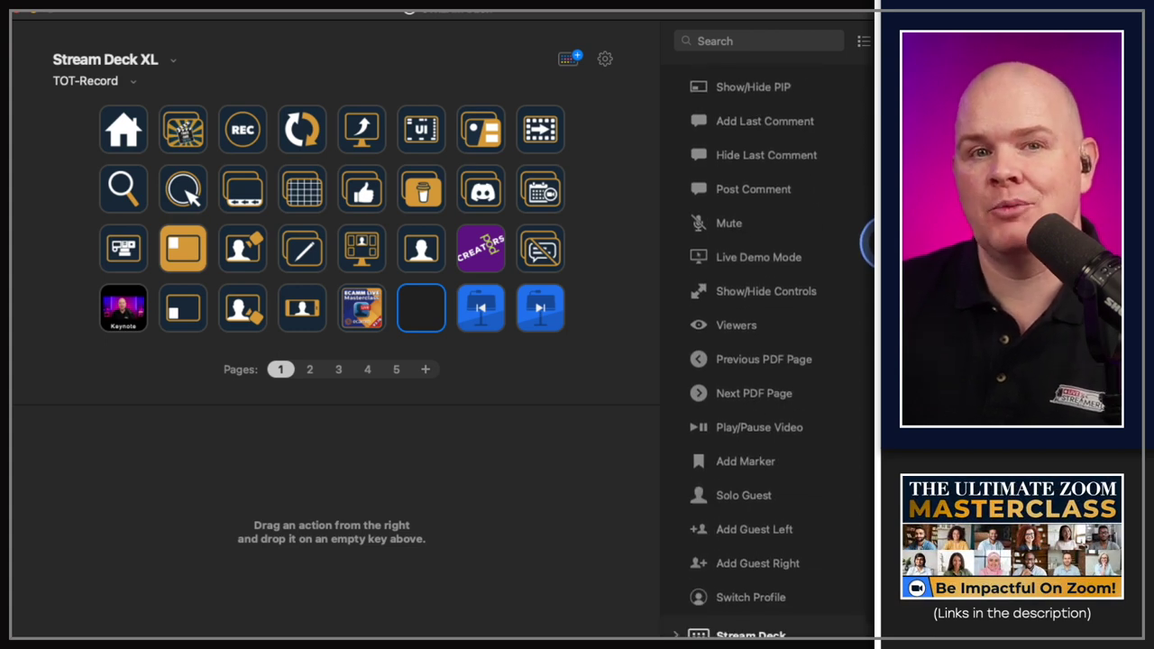
scroll(868, 244, down, 1)
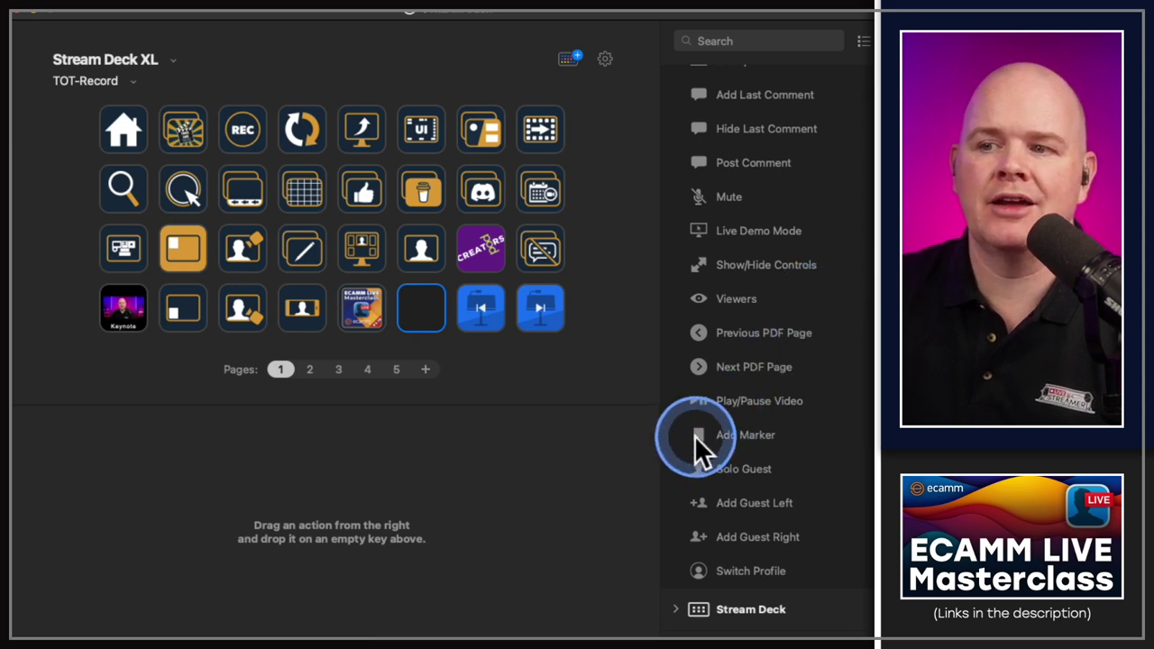
drag(723, 435, 422, 310)
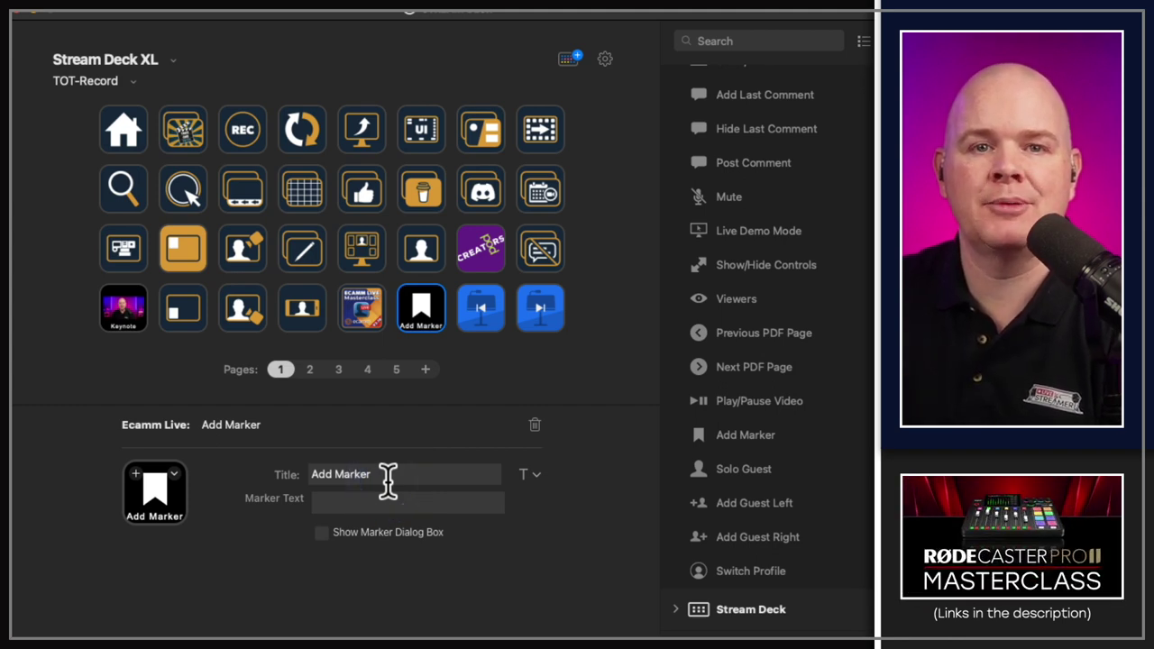
Set the Add Marker key's marker text to "Chapter" and enable Show Marker Dialog Box.
click(388, 478)
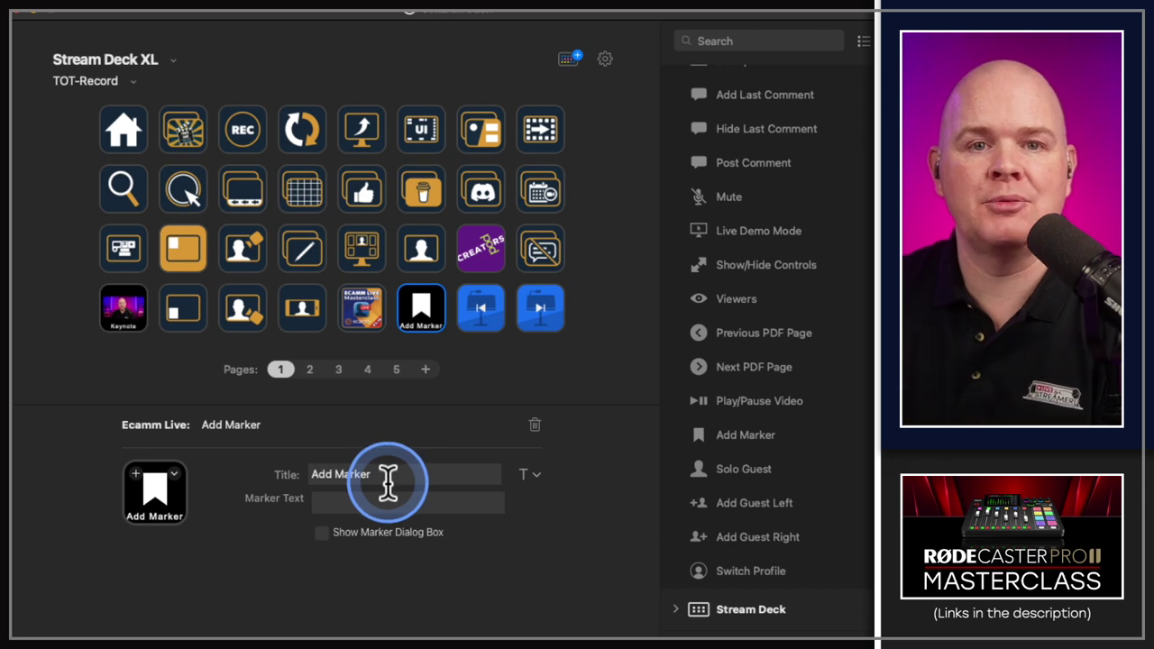
click(333, 502)
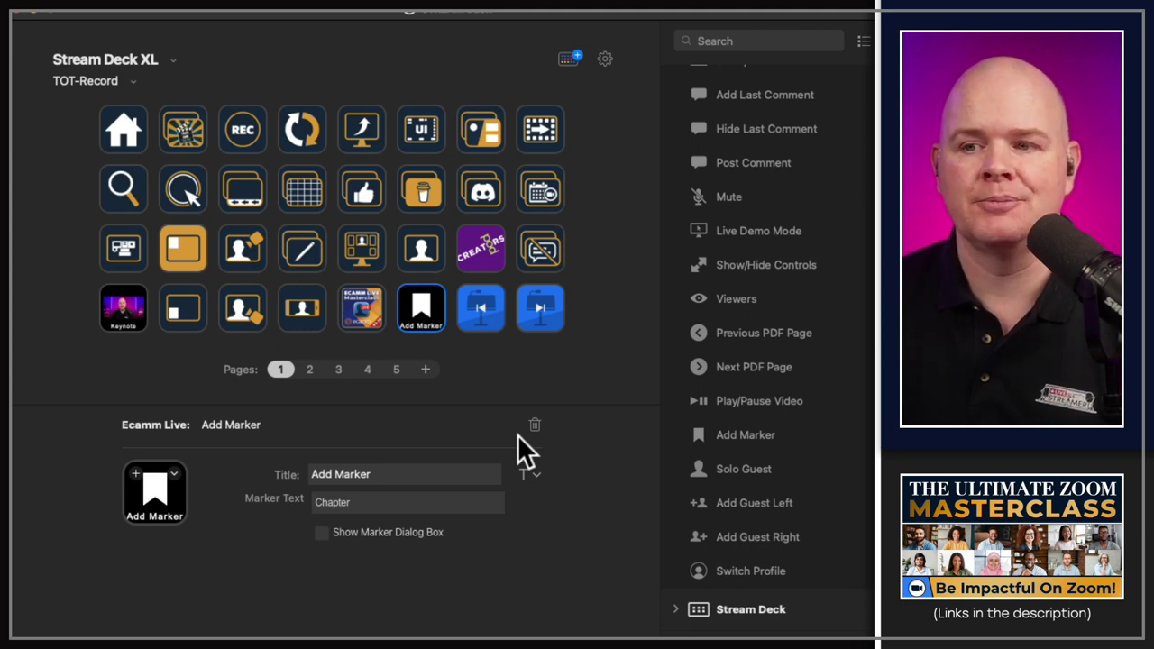
click(322, 533)
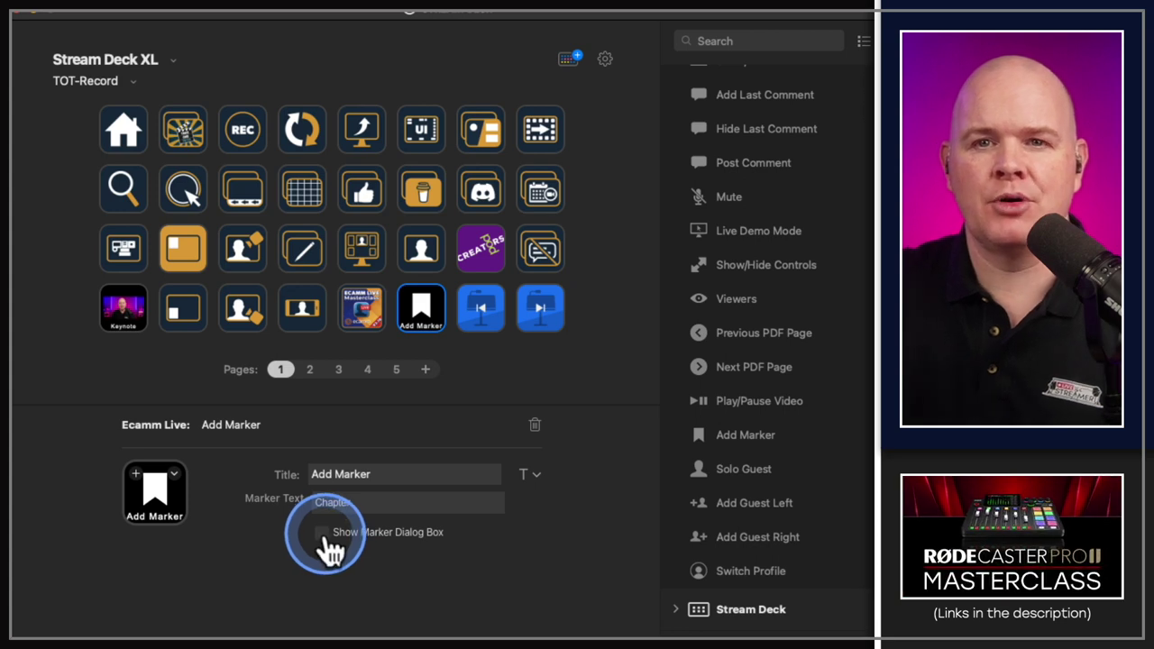
click(322, 533)
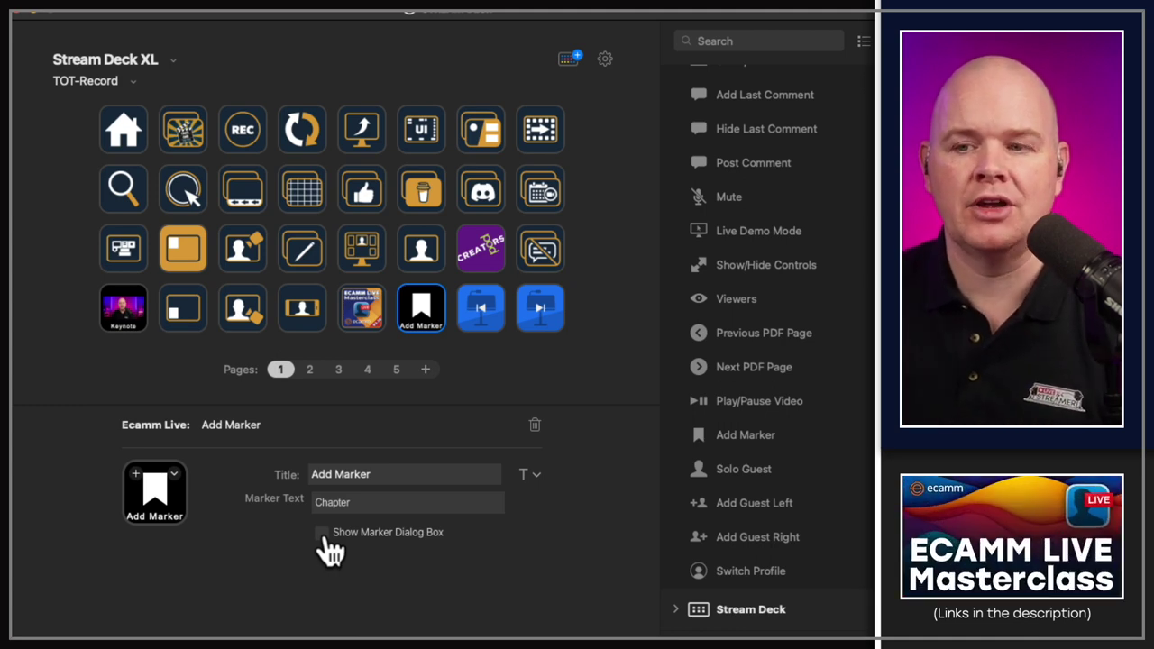
click(323, 533)
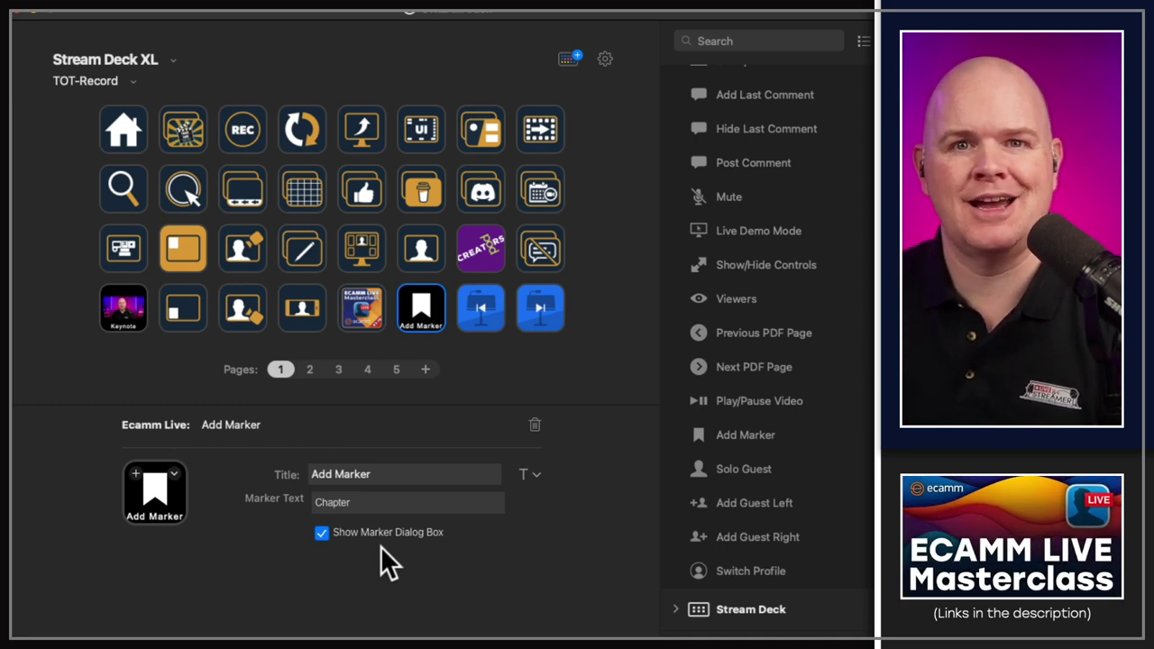
Remove the Add Marker action from its key and assign Ecamm Live's Post Comment action there instead.
mouse_move(420, 306)
mouse_down()
mouse_move(440, 343)
mouse_move(460, 345)
mouse_move(421, 319)
mouse_up()
mouse_move(714, 442)
mouse_down()
mouse_move(713, 470)
mouse_move(432, 316)
mouse_move(457, 322)
mouse_move(432, 330)
mouse_move(626, 327)
mouse_move(721, 402)
mouse_move(864, 245)
mouse_move(808, 158)
mouse_move(698, 162)
mouse_move(734, 166)
mouse_move(739, 196)
mouse_move(702, 213)
mouse_move(709, 233)
mouse_move(418, 316)
mouse_up()
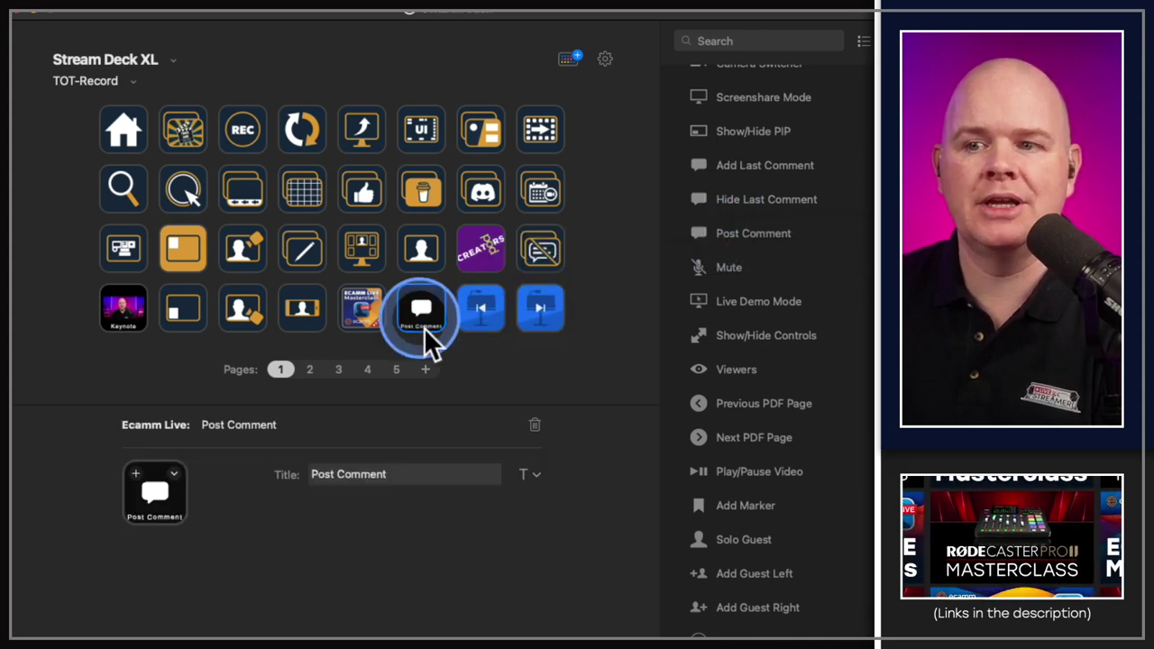
click(377, 527)
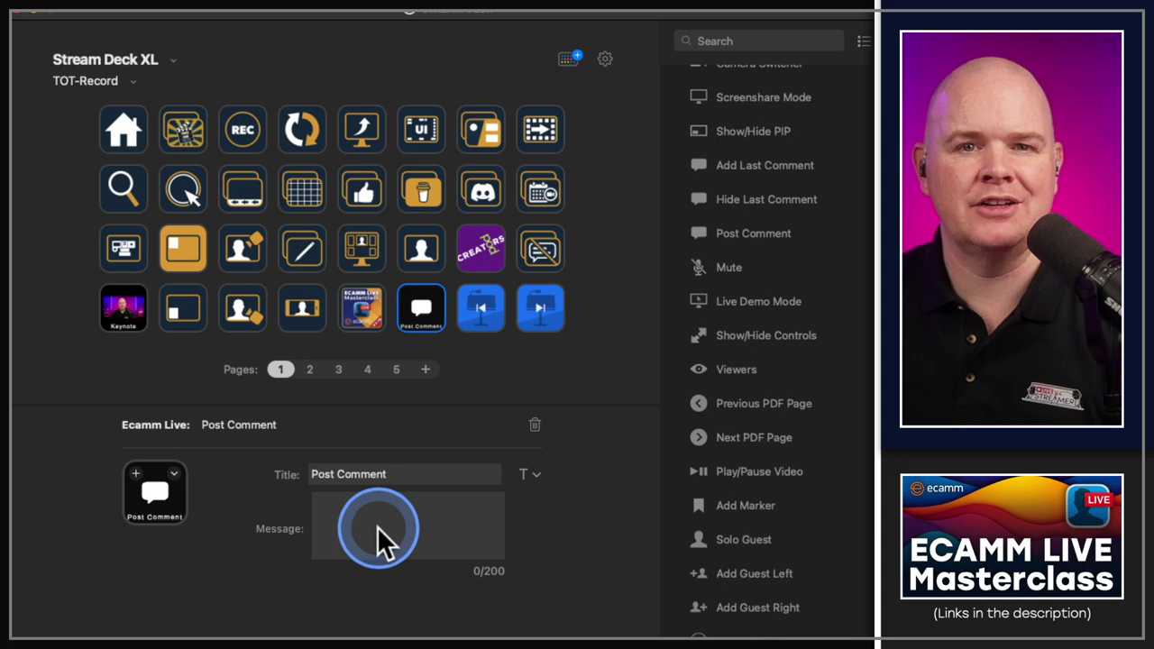
click(366, 506)
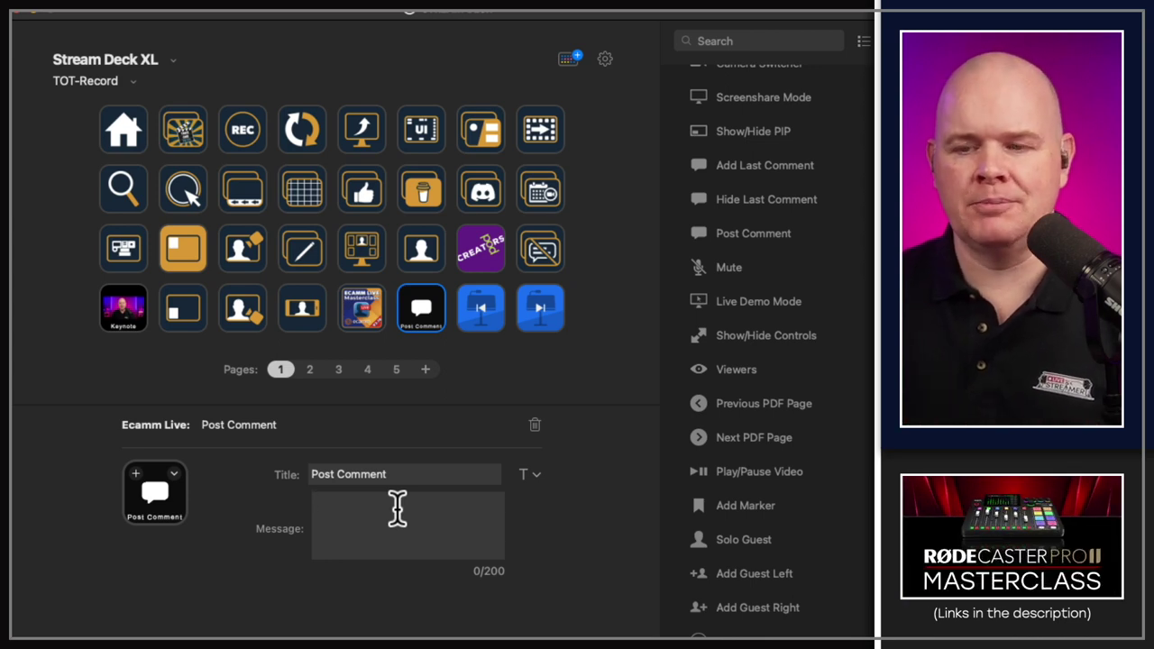
Enter "Checkout my Ecamm Live Masterclass" as the Post Comment key's message.
click(393, 504)
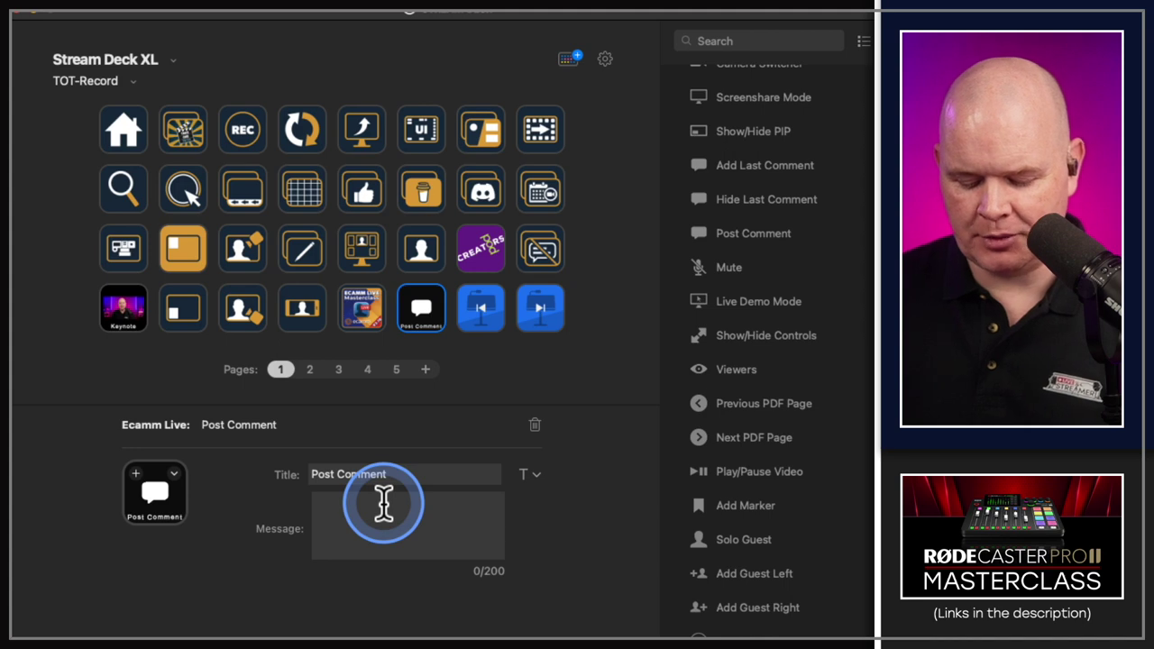
text(Checkout my Ecam)
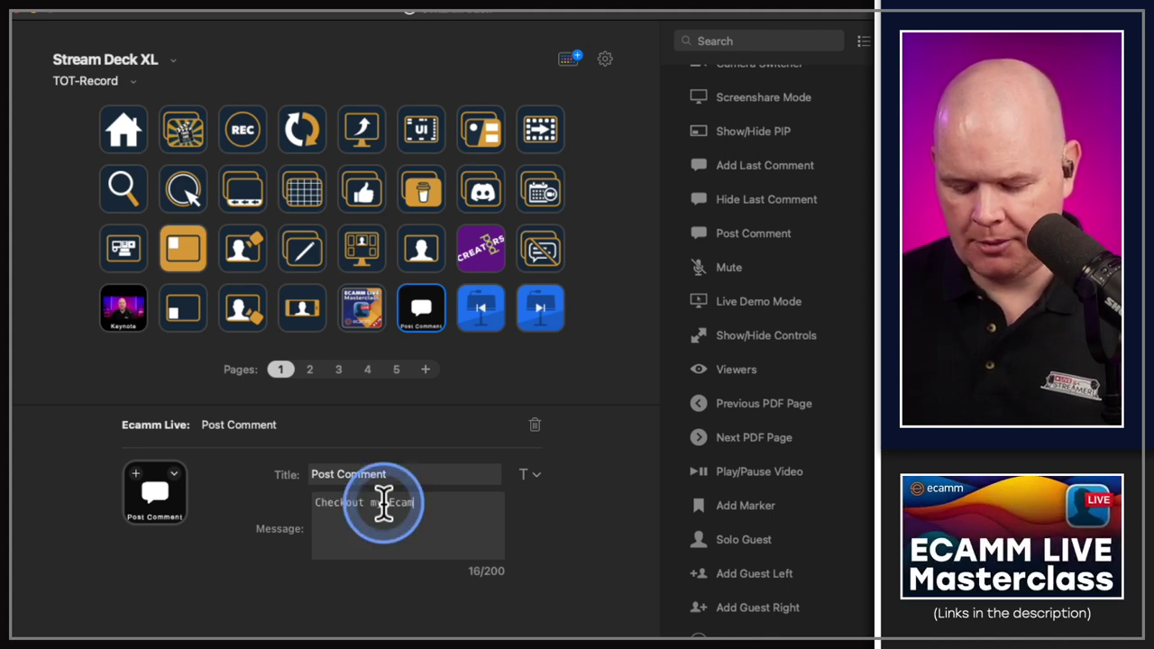
text(m Live MAster)
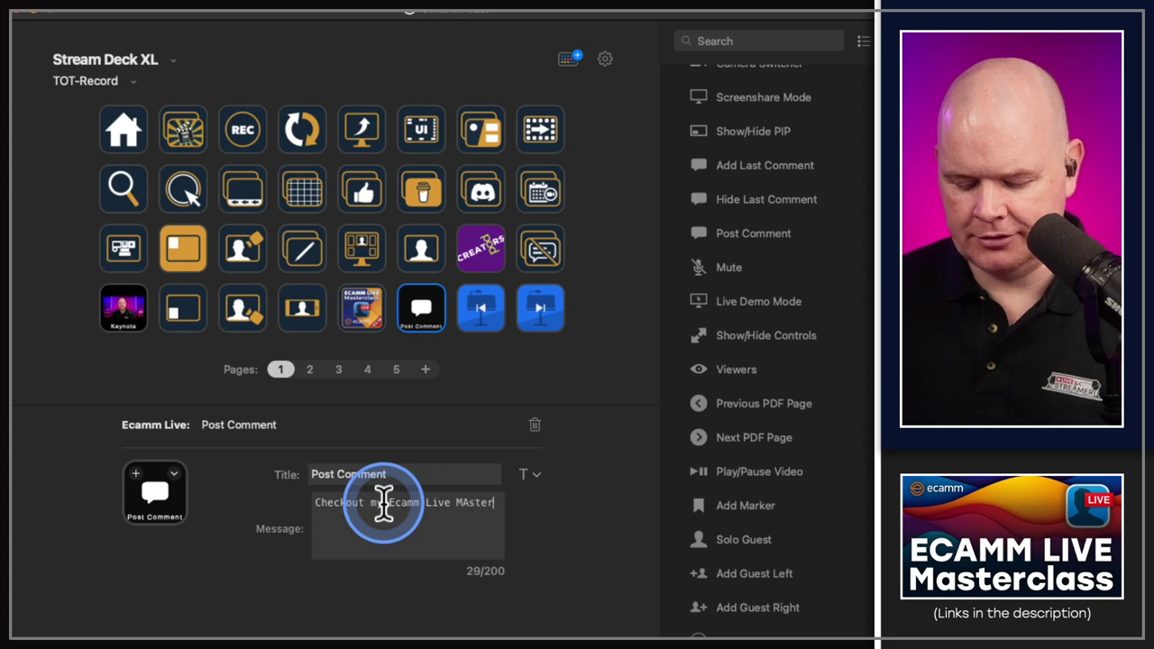
text(class)
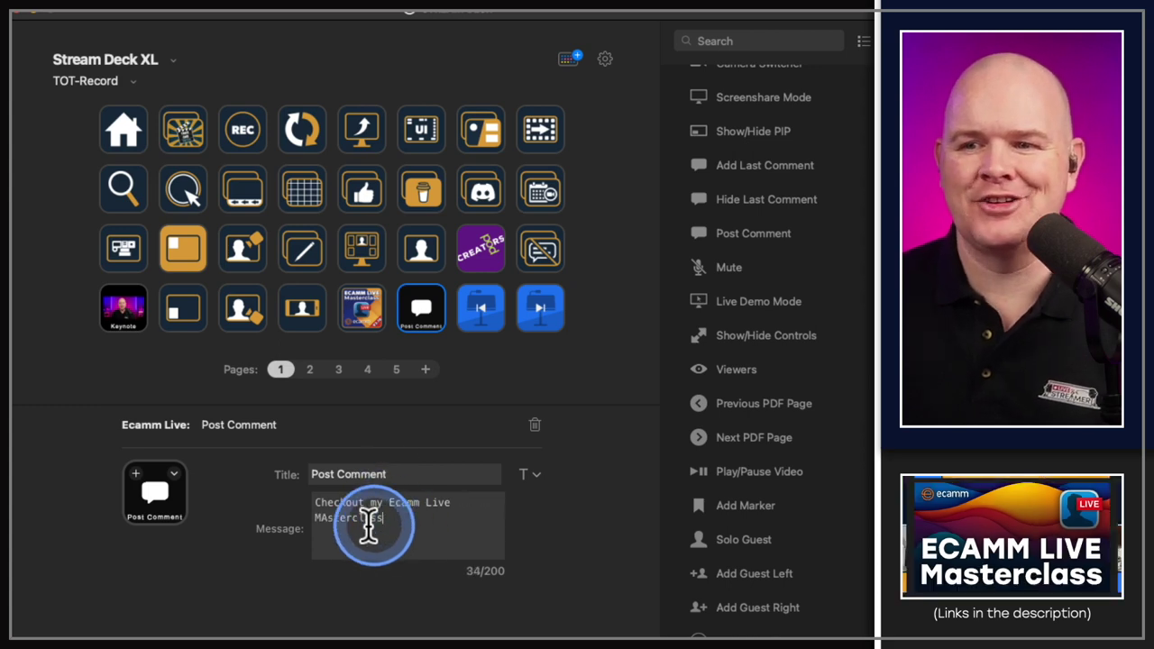
click(349, 523)
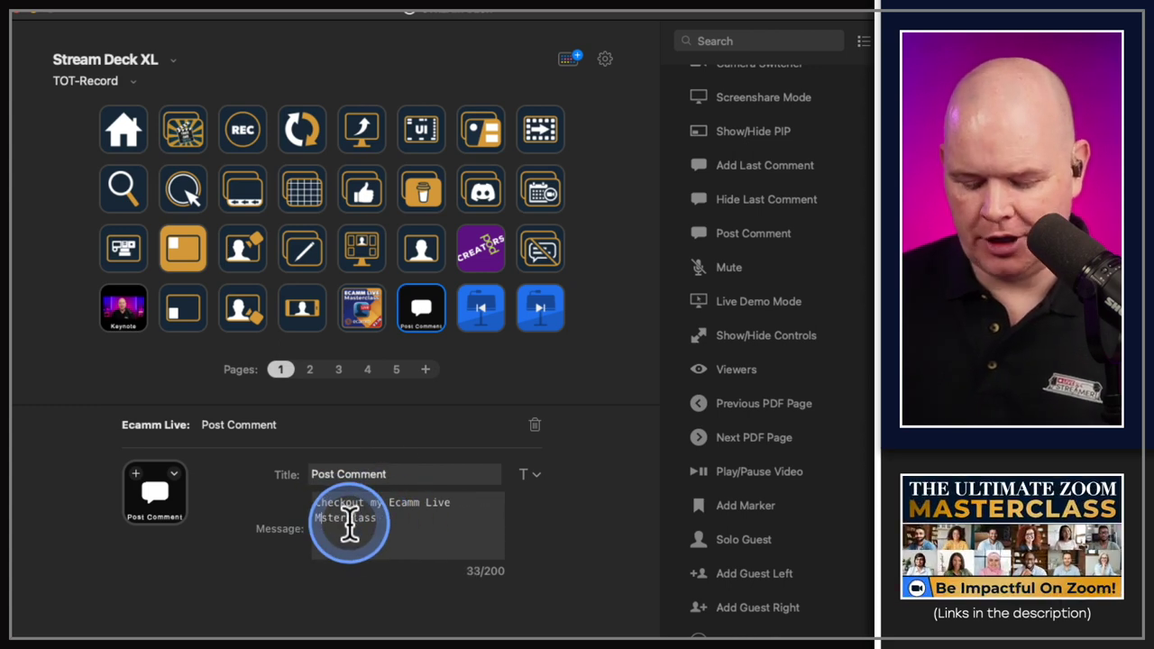
text(a)
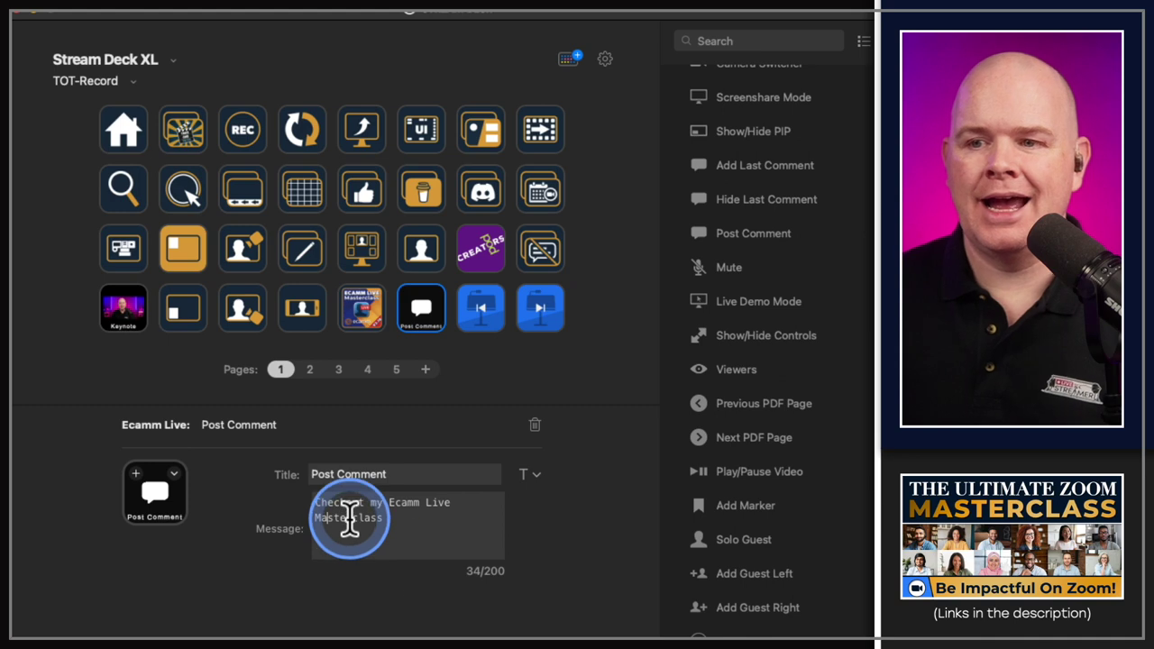
click(535, 531)
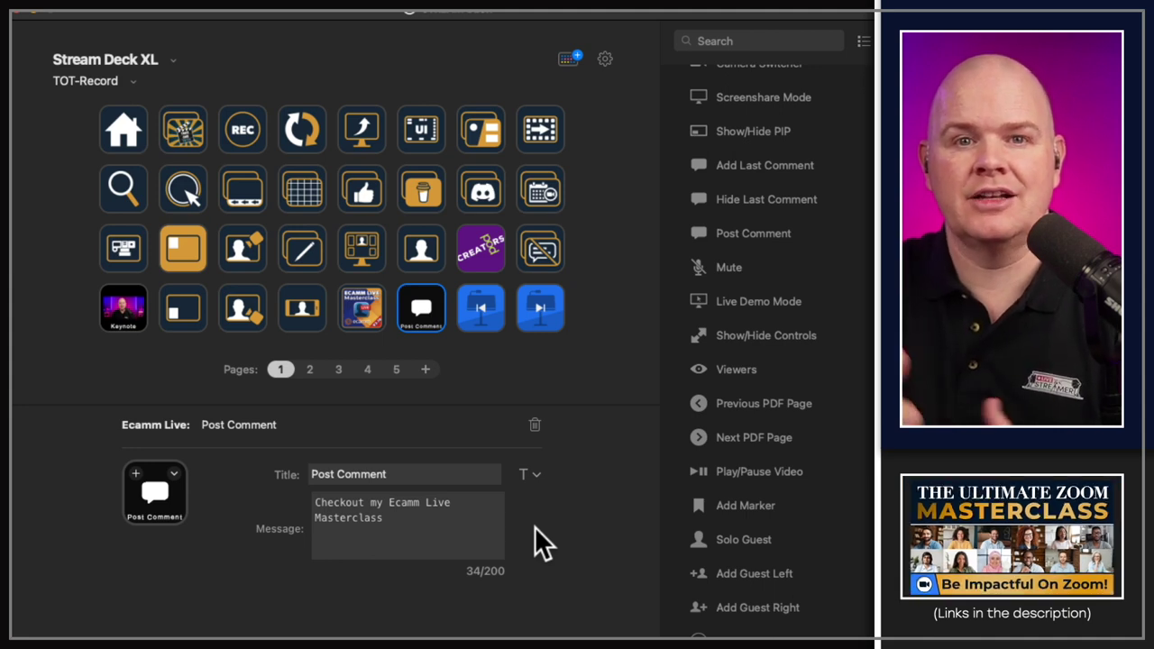
Replace the Post Comment key with a new multi action and add Ecamm Live's Run Scene action to it.
drag(571, 466, 416, 312)
click(433, 306)
right_click(417, 312)
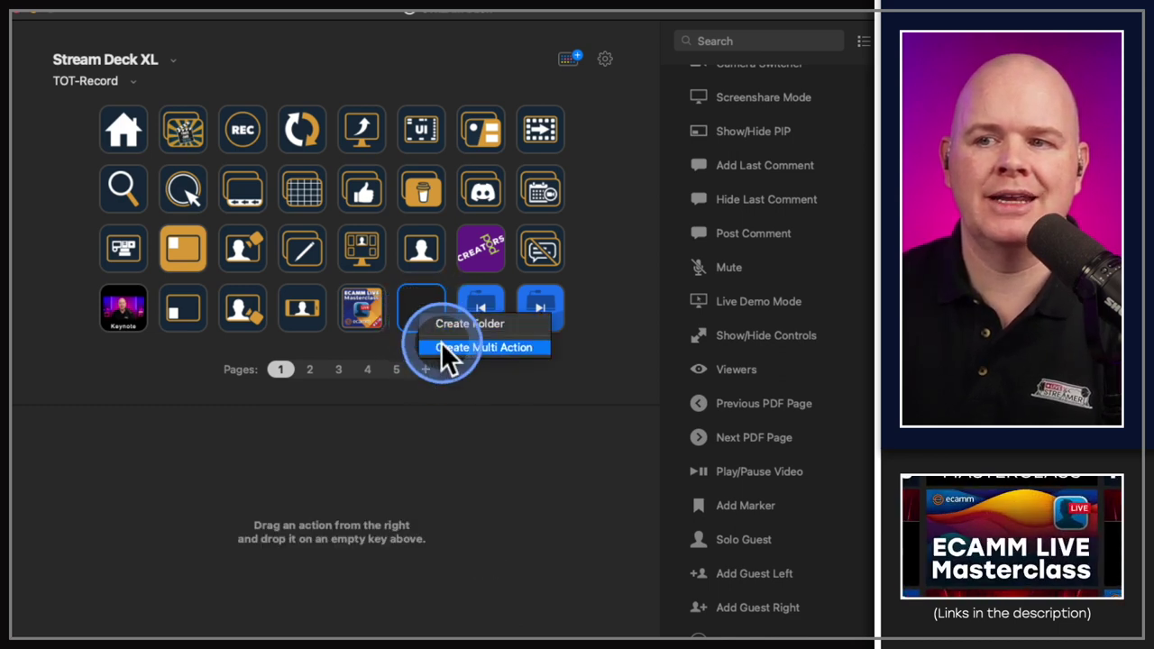
click(441, 341)
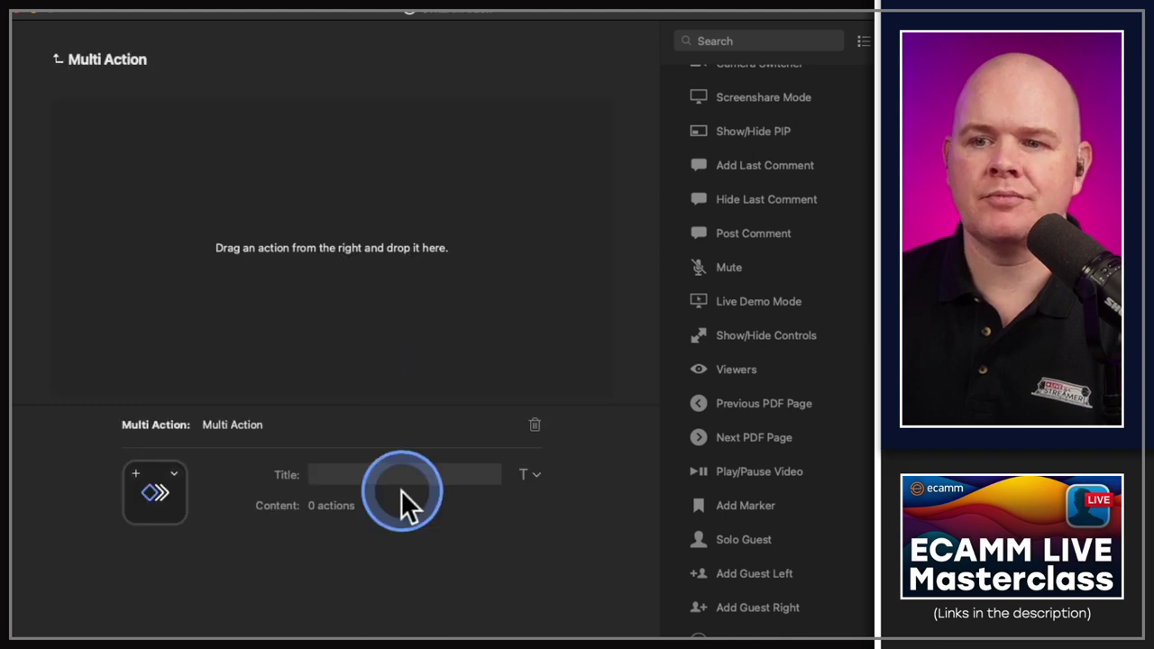
scroll(725, 232, up, 10)
drag(714, 260, 392, 275)
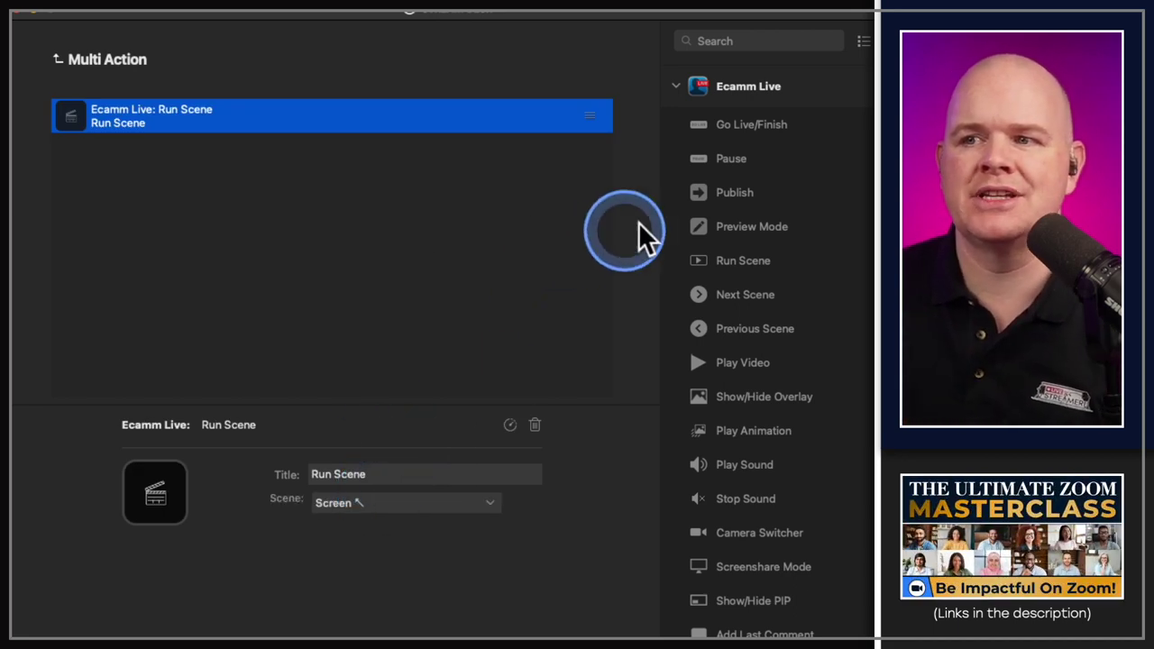
Add Ecamm Live's Post Comment action to the multi action with the message "kjhlkjh".
scroll(726, 388, down, 2)
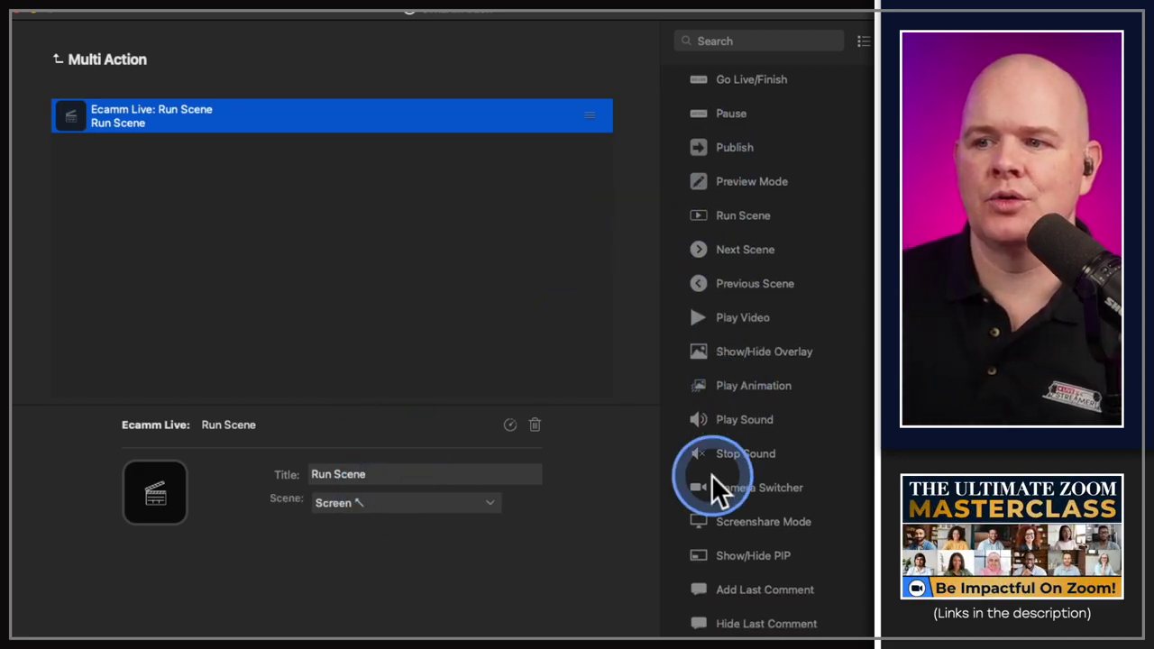
scroll(709, 514, down, 1)
scroll(700, 396, down, 3)
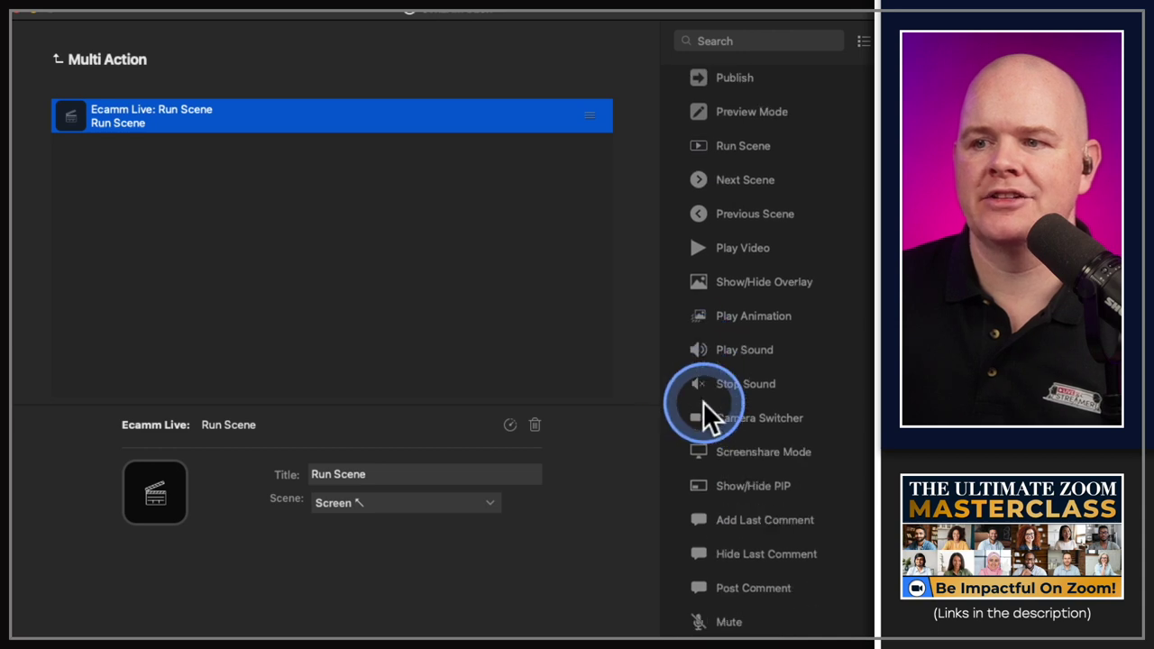
drag(713, 561, 281, 205)
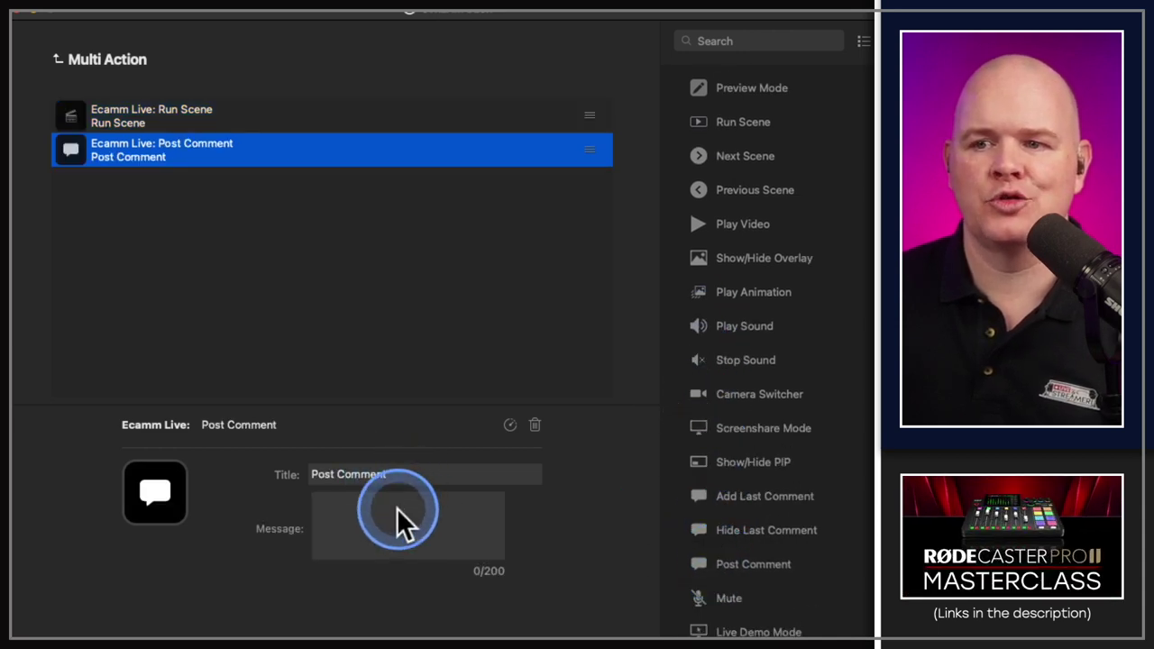
click(397, 505)
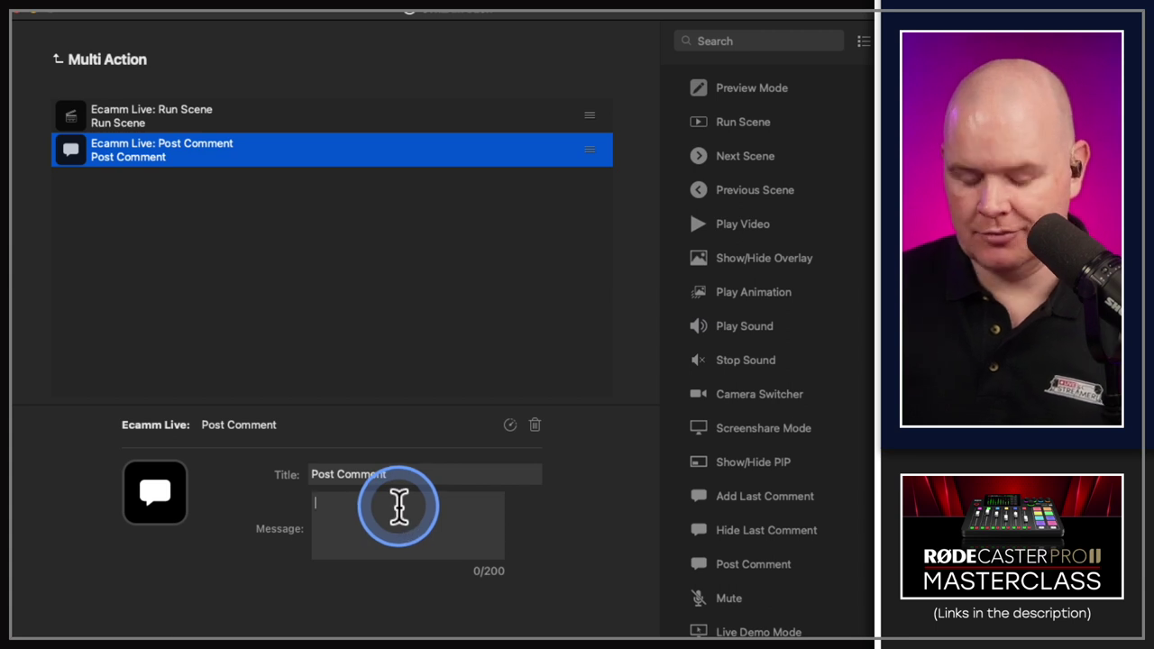
text(kjhlkjh)
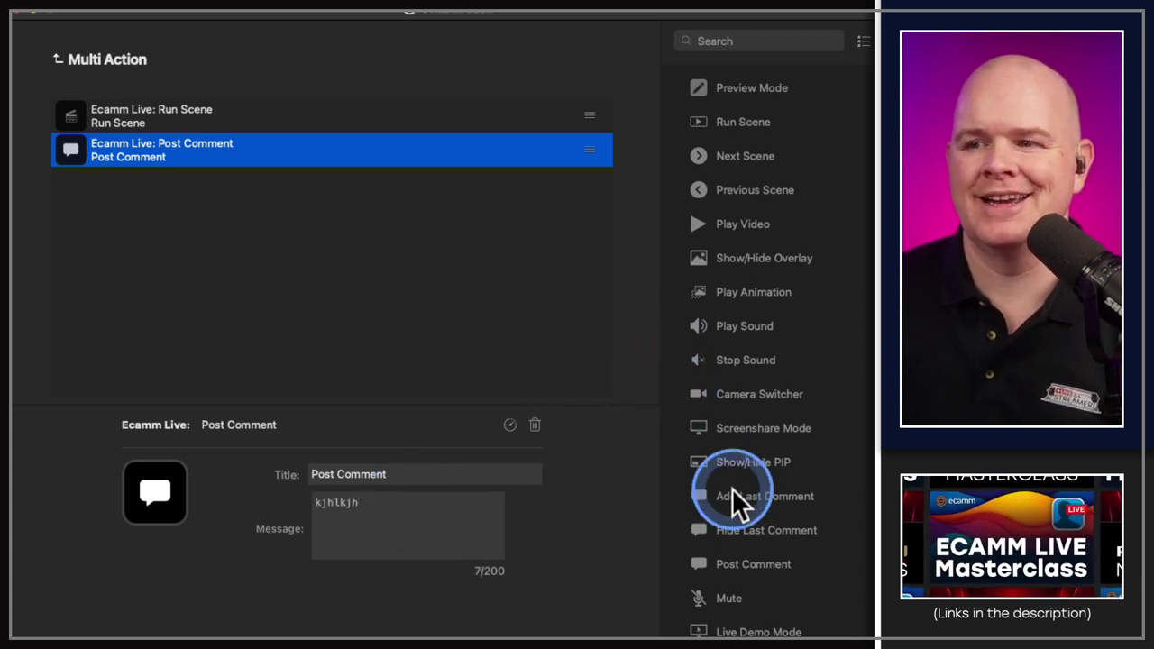
Add Ecamm Live's Add Marker action as the third item of the multi action and return to the key layout.
scroll(732, 489, down, 1)
scroll(732, 489, down, 8)
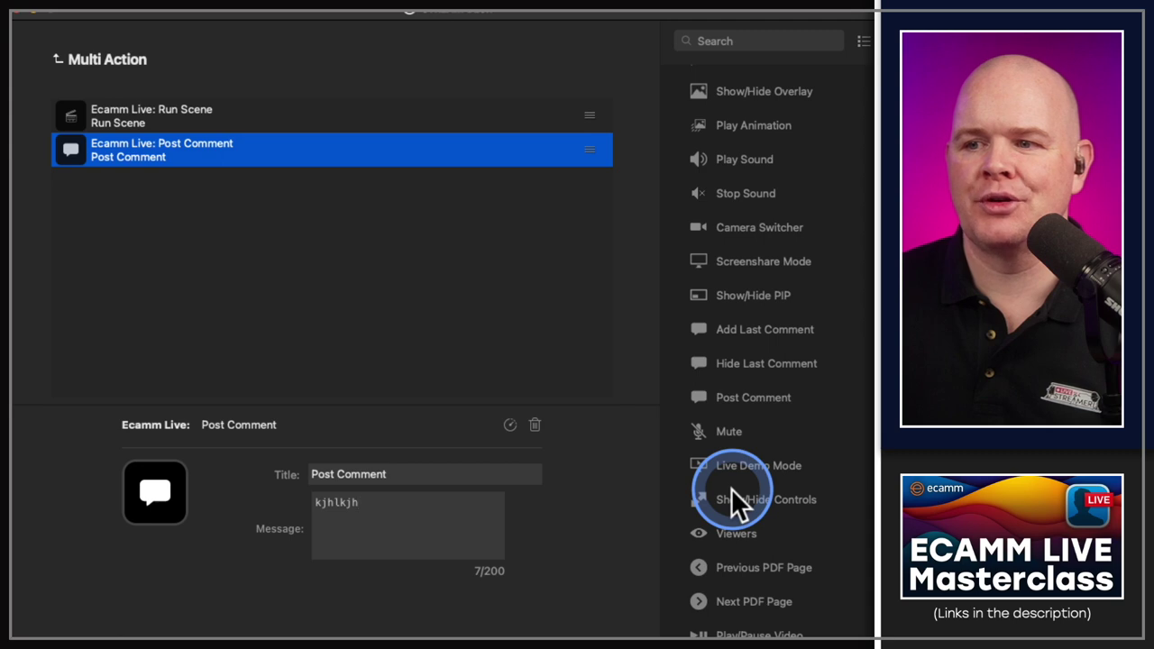
scroll(731, 489, down, 7)
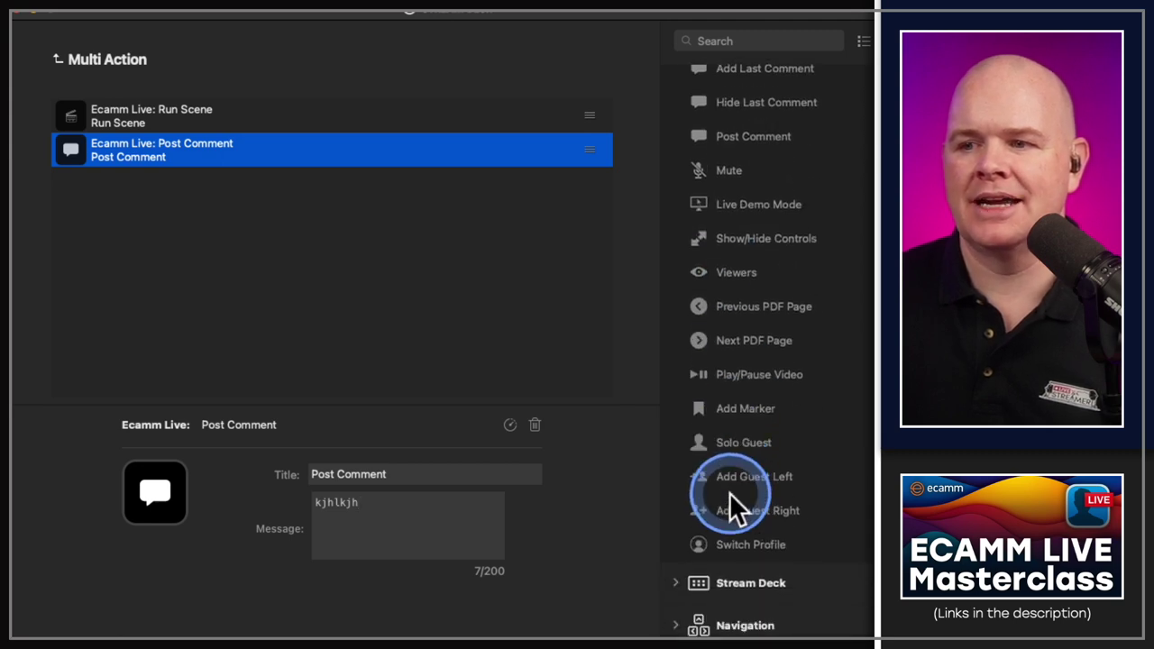
mouse_move(699, 412)
mouse_down()
mouse_move(674, 390)
mouse_move(311, 230)
mouse_up()
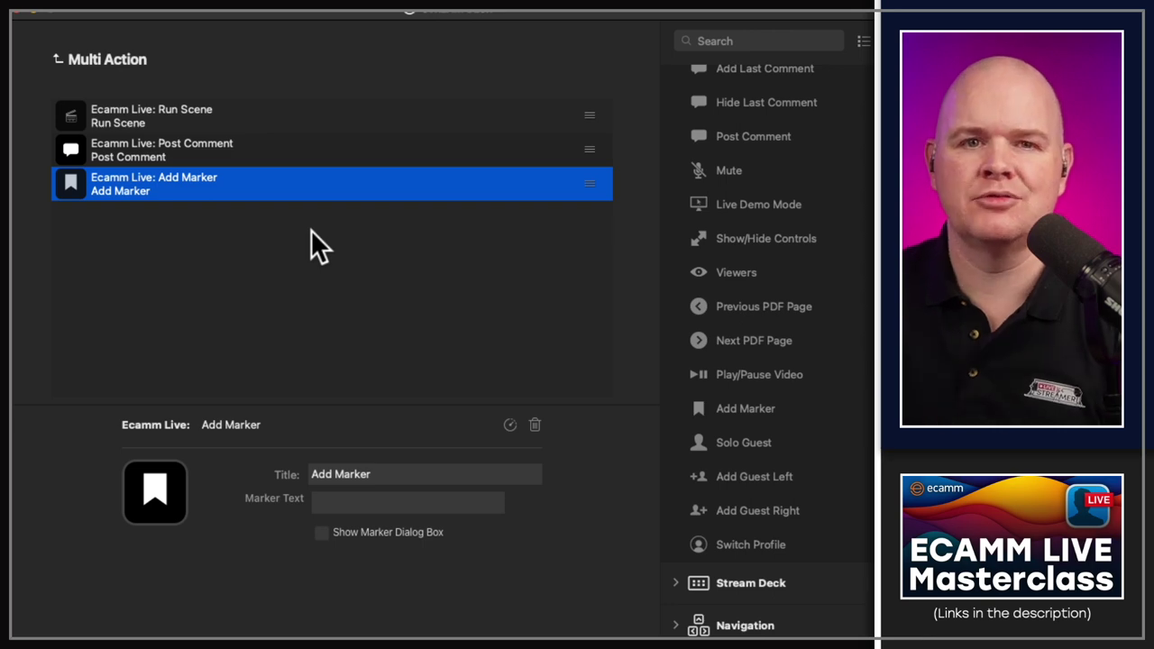
click(313, 199)
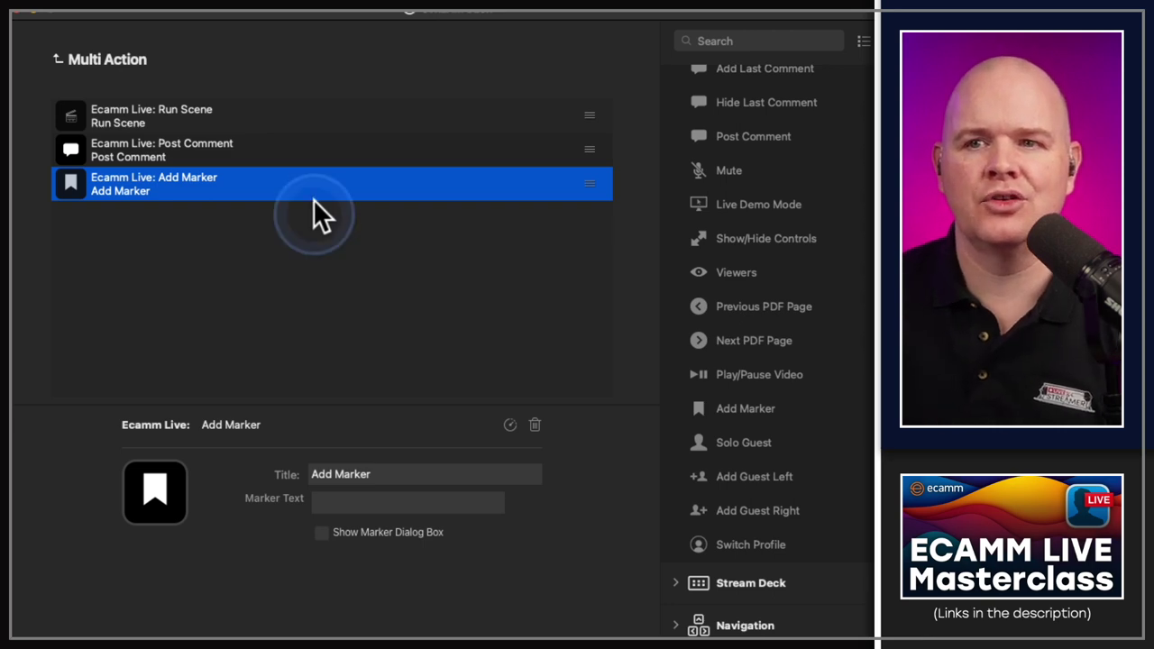
click(55, 57)
click(56, 58)
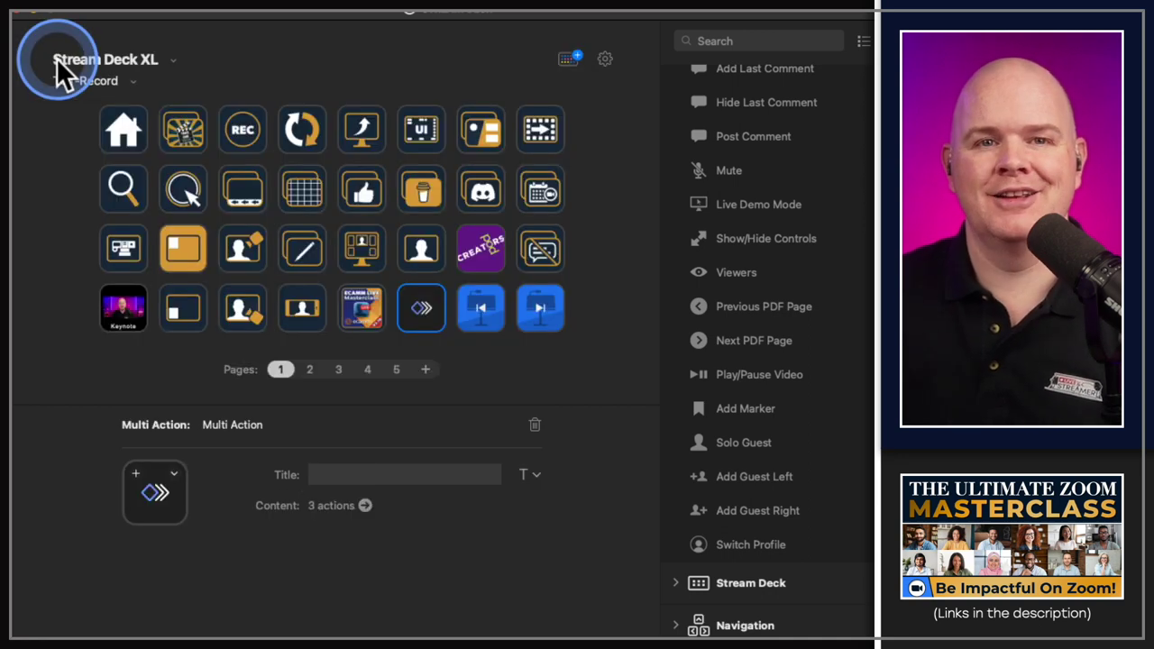
drag(879, 226, 869, 99)
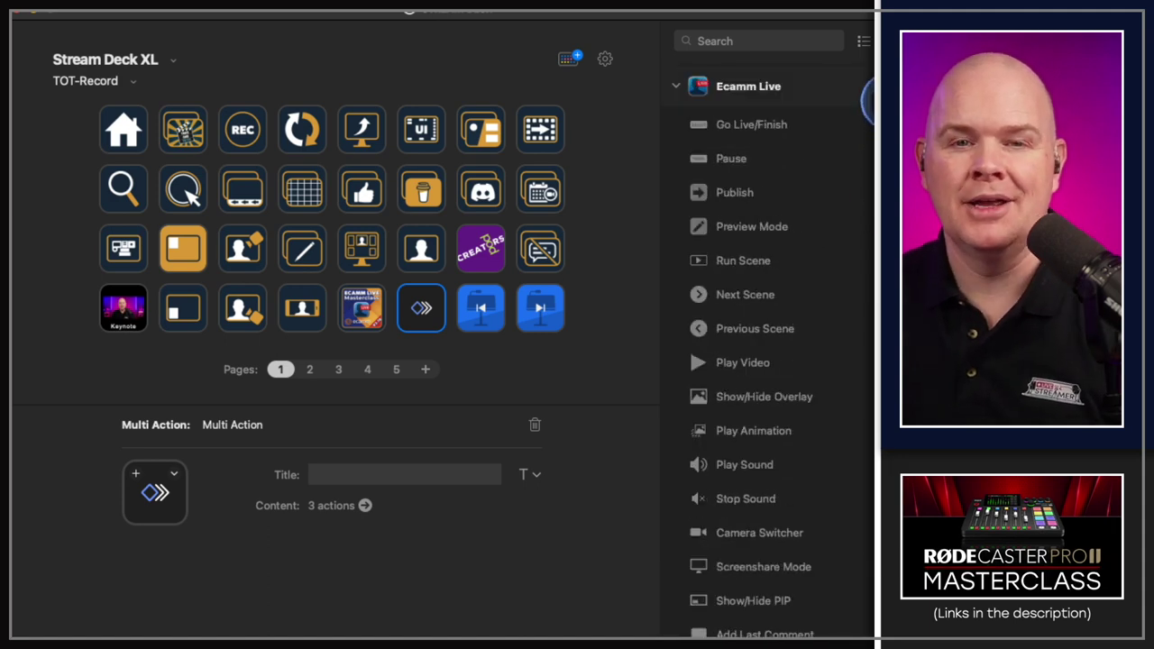
mouse_move(869, 101)
mouse_down()
mouse_move(872, 114)
mouse_move(868, 101)
mouse_up()
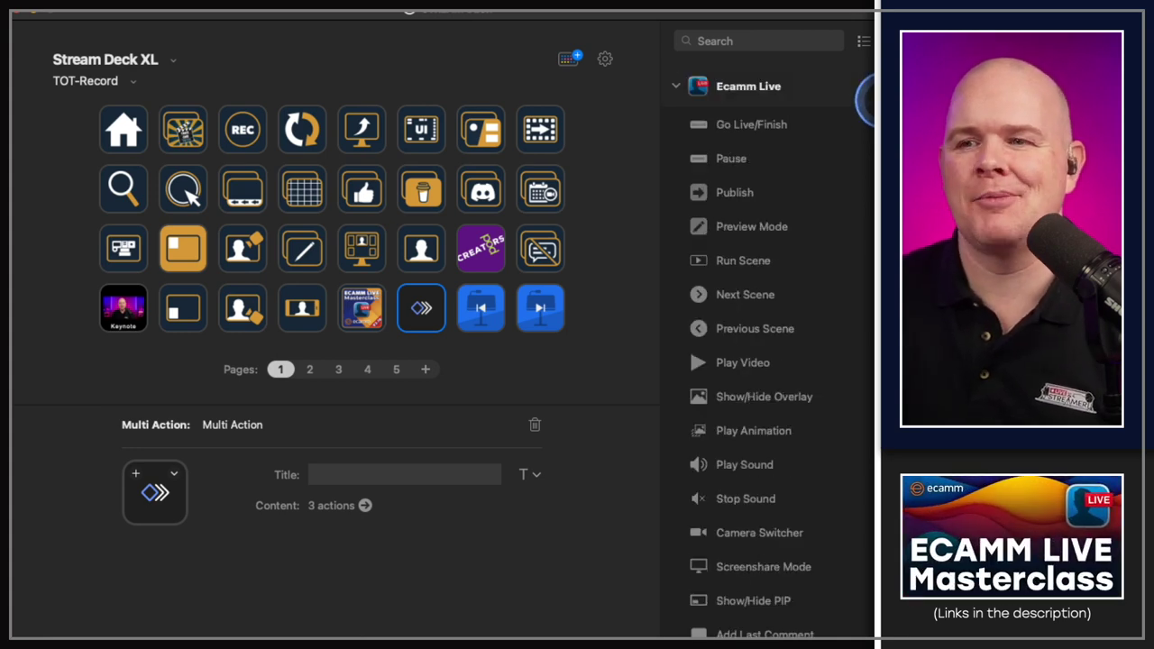
drag(868, 101, 856, 99)
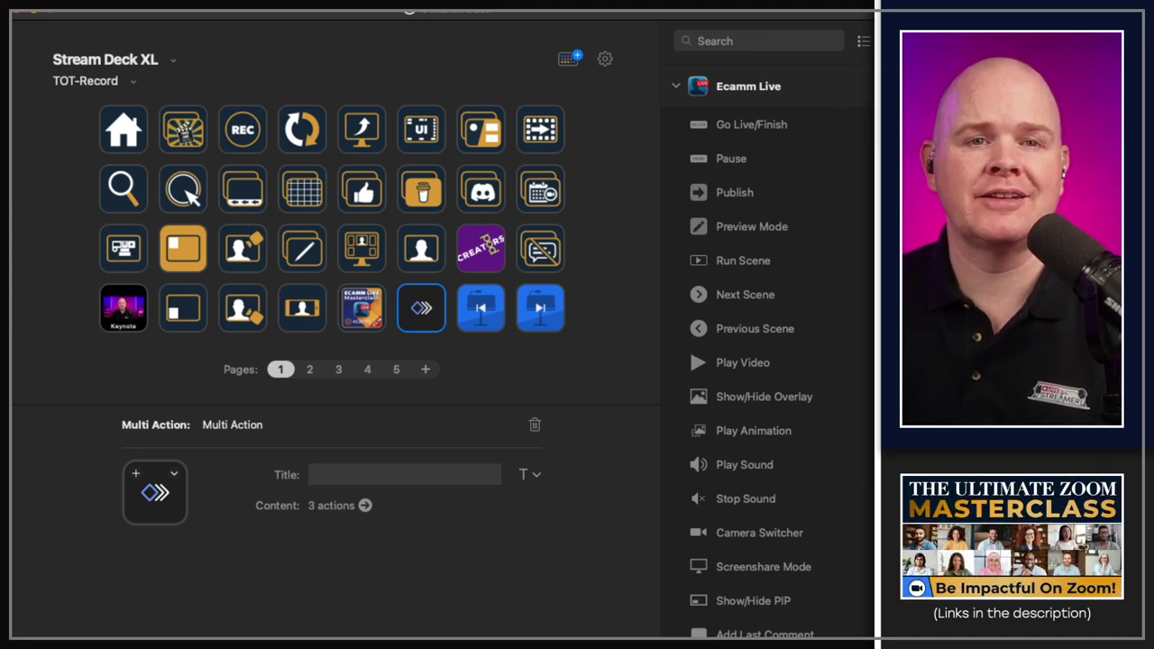
click(870, 107)
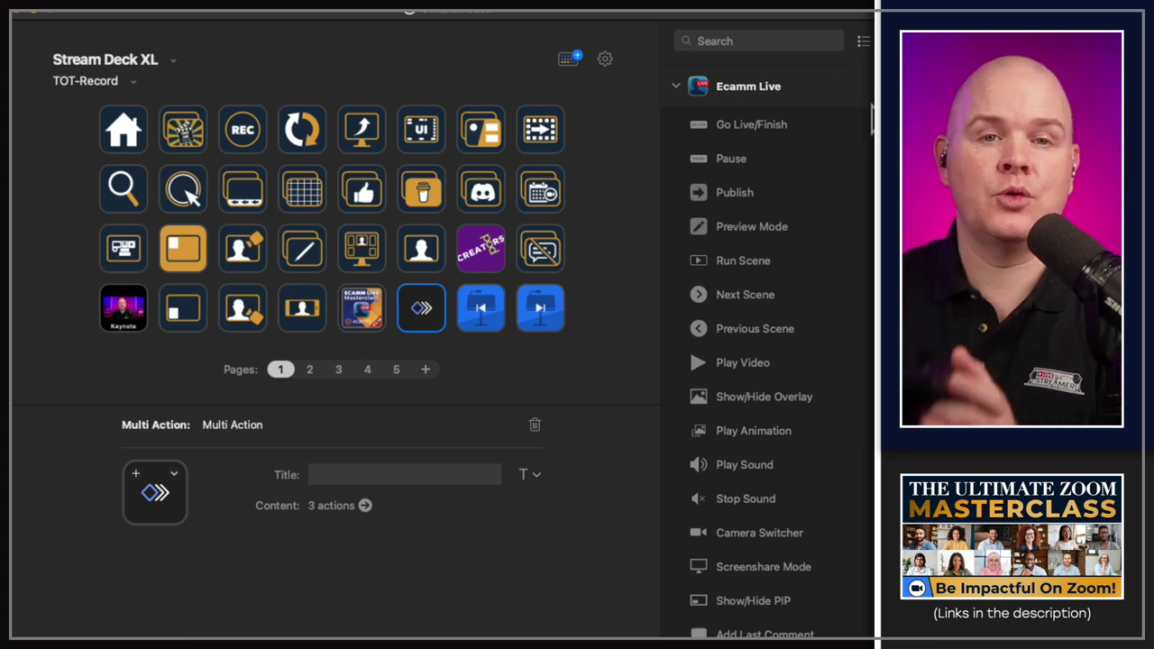
Switch the configured device to Stream Deck +.
drag(804, 61, 178, 57)
click(168, 58)
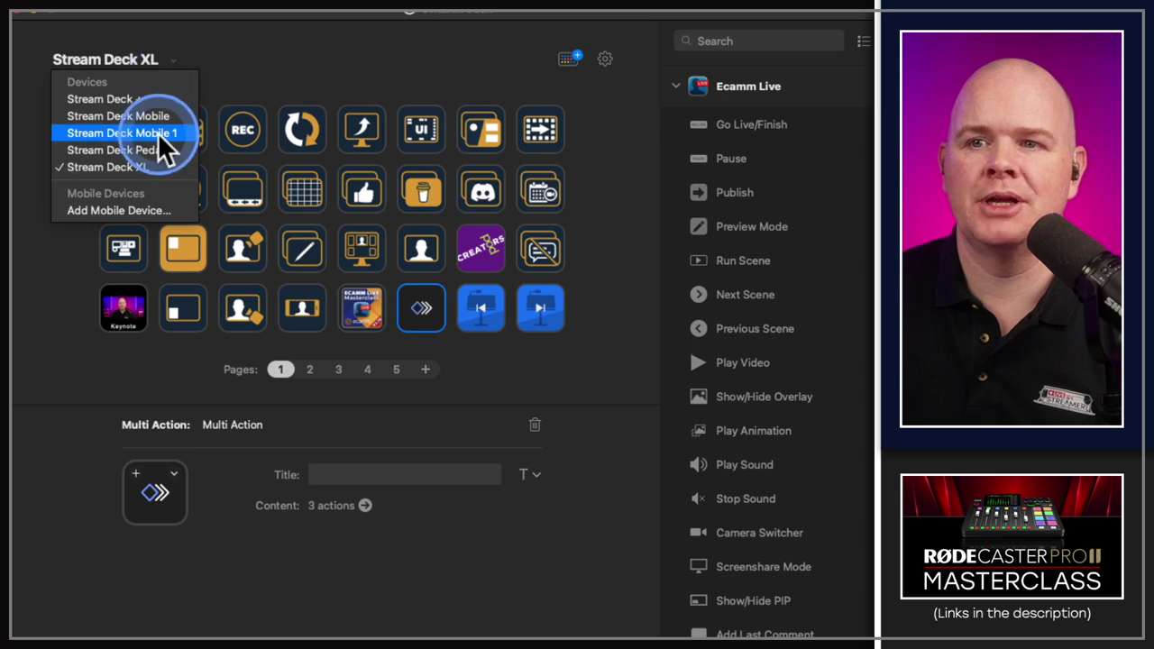
click(147, 103)
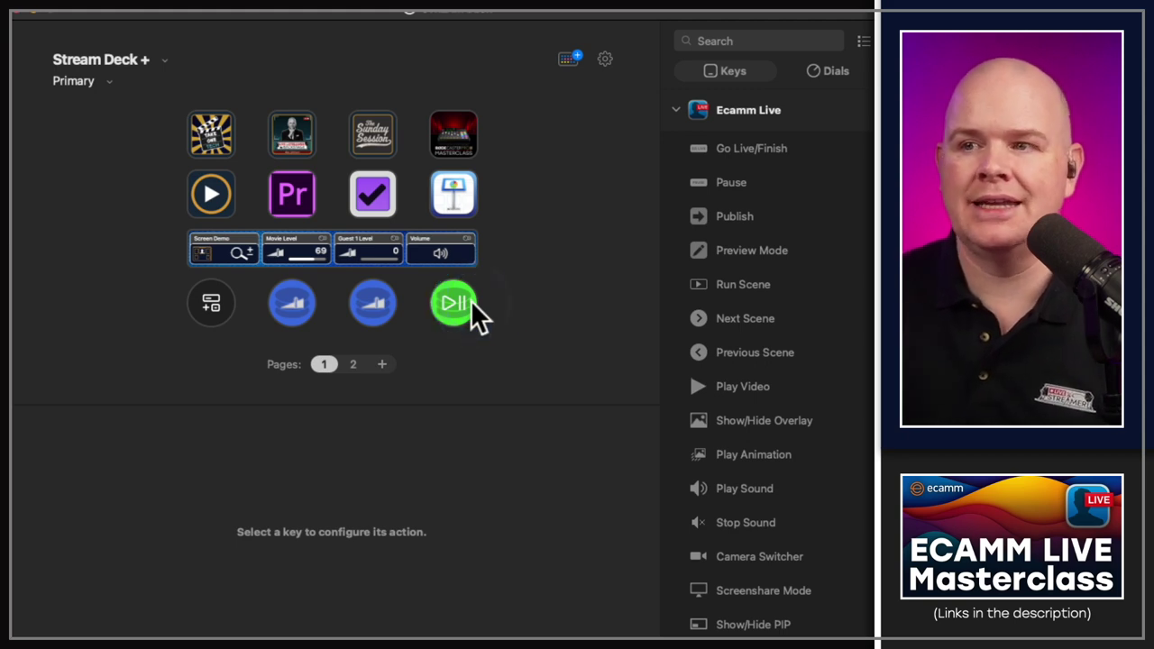
Collapse the other action categories, switch the action list to dial actions and expand Ecamm Live's dial actions.
click(675, 109)
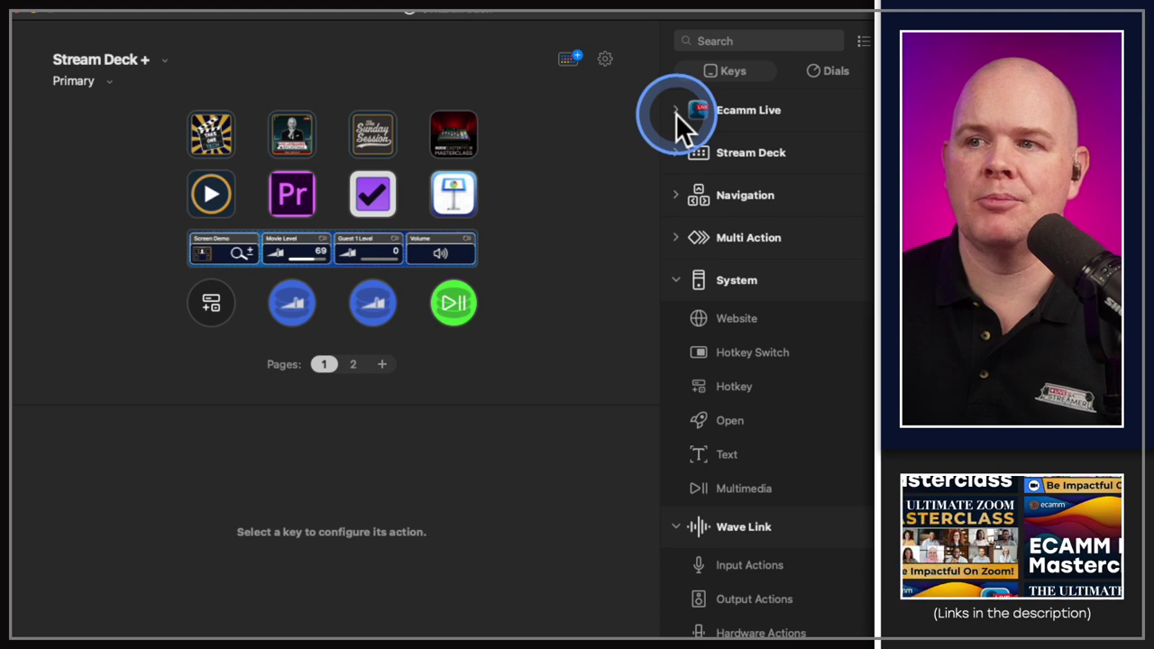
click(677, 280)
click(830, 75)
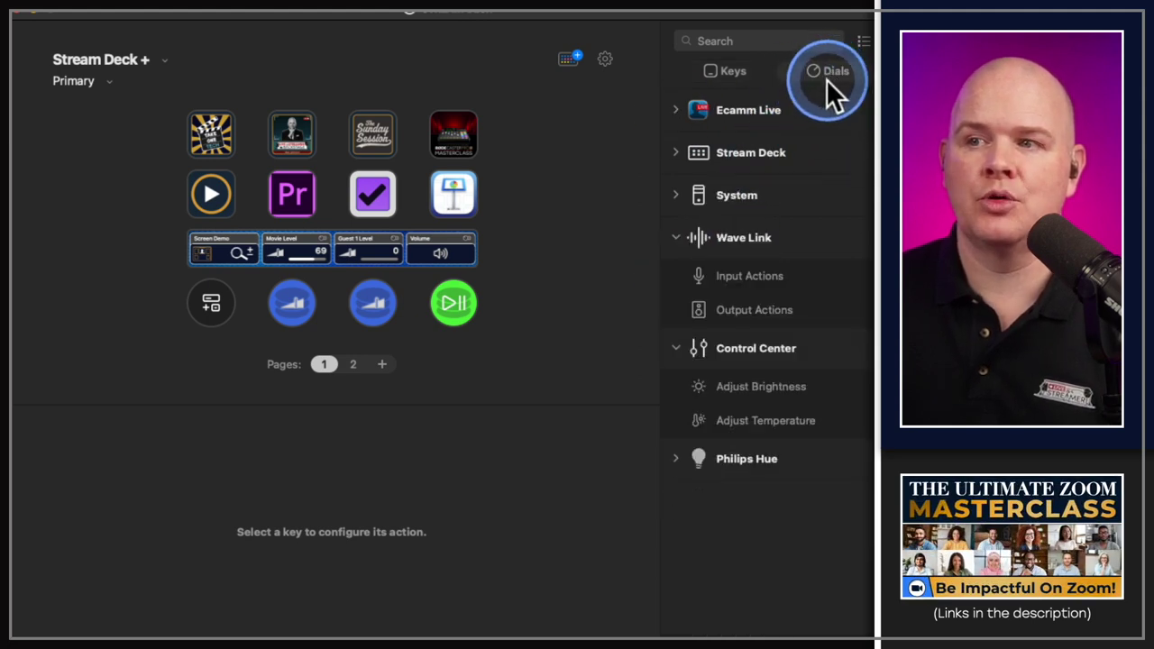
click(675, 238)
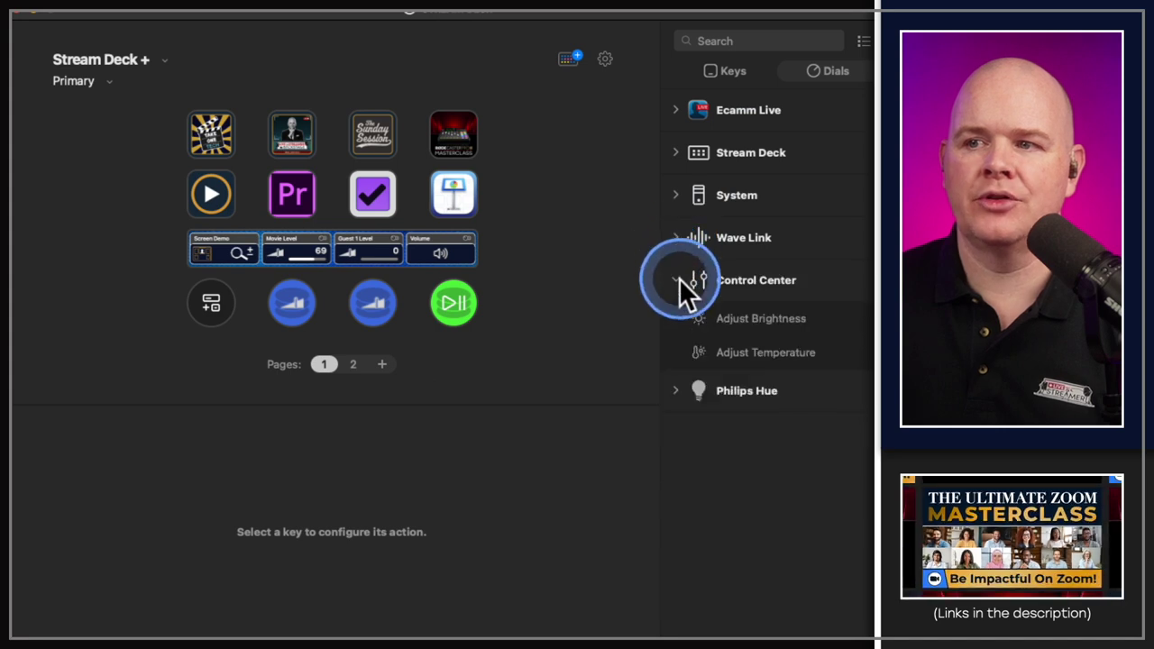
click(678, 280)
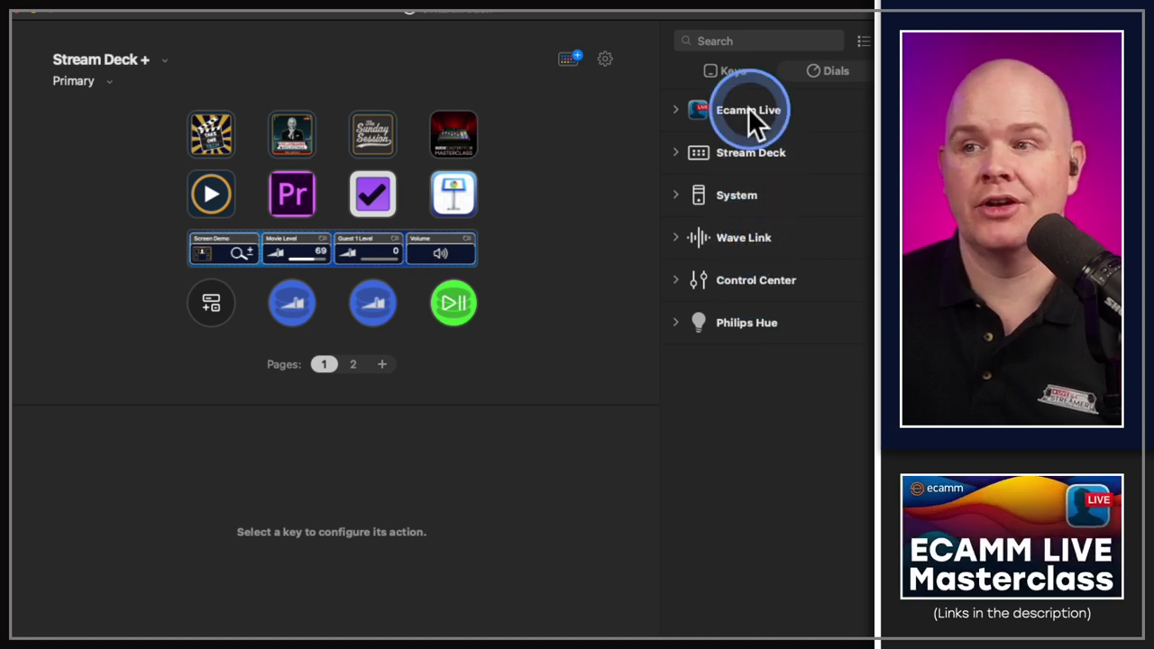
click(675, 109)
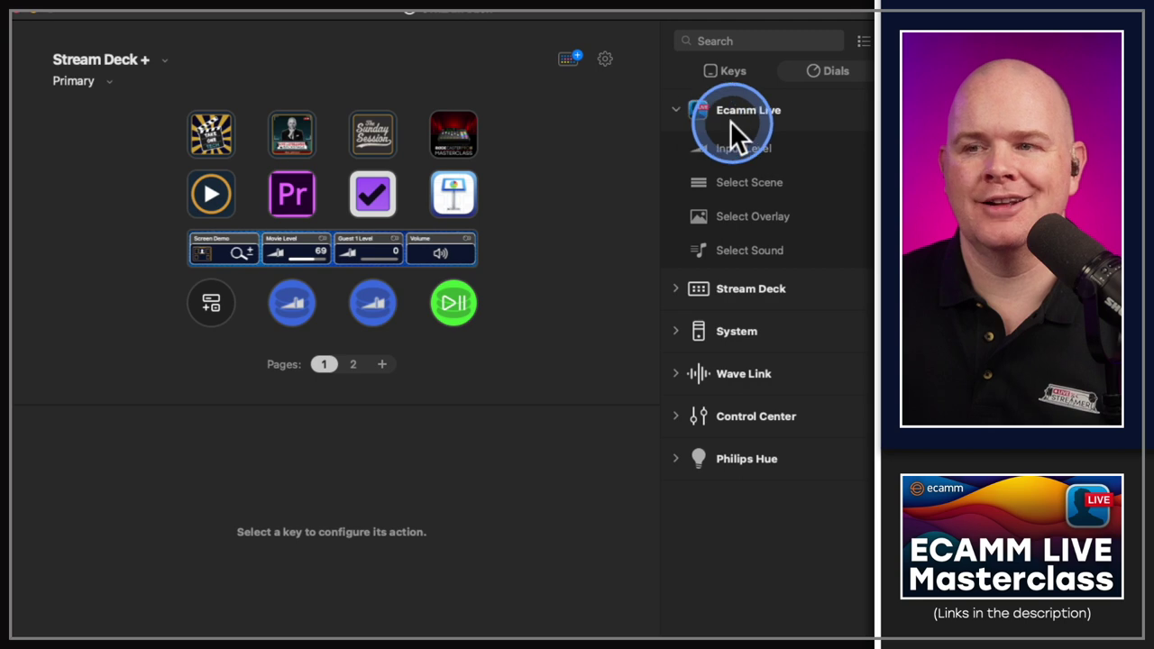
Assign Ecamm Live's Input Level action to the last dial on page 2 and view the audio inputs it can adjust.
drag(750, 116, 447, 305)
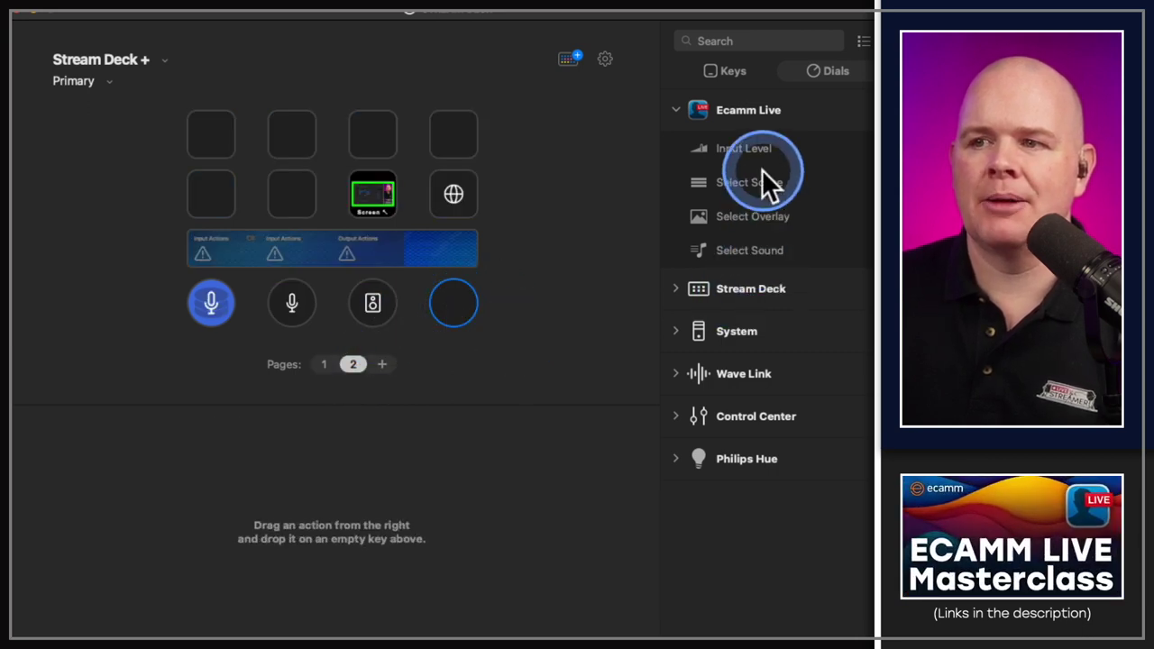
drag(751, 145, 462, 307)
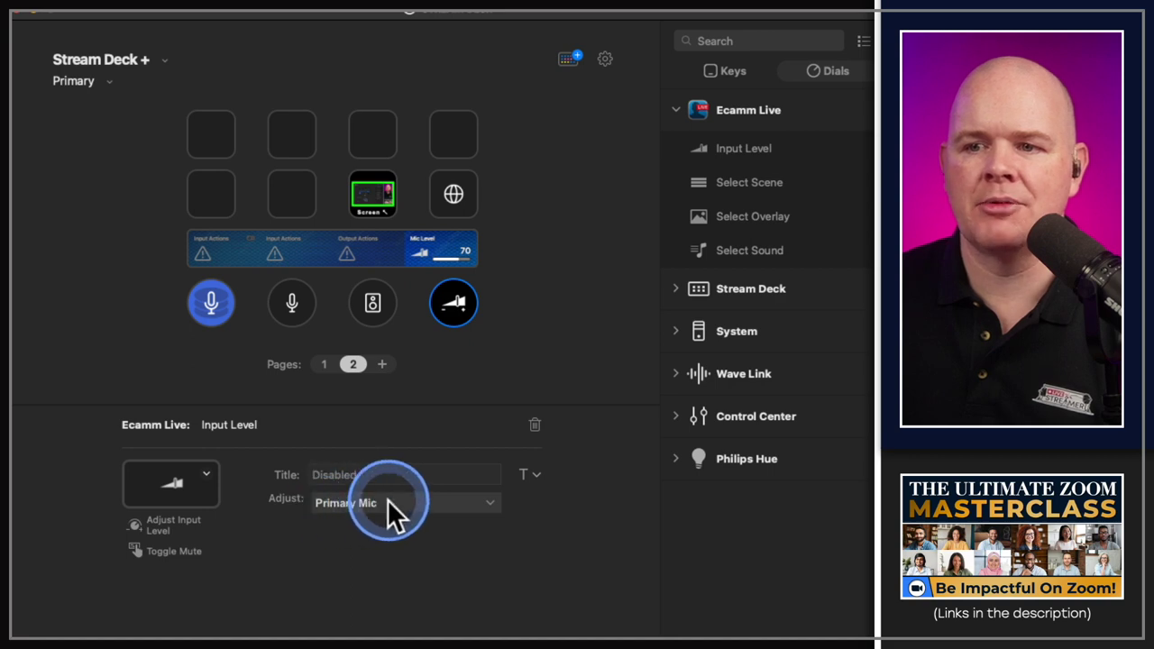
click(491, 501)
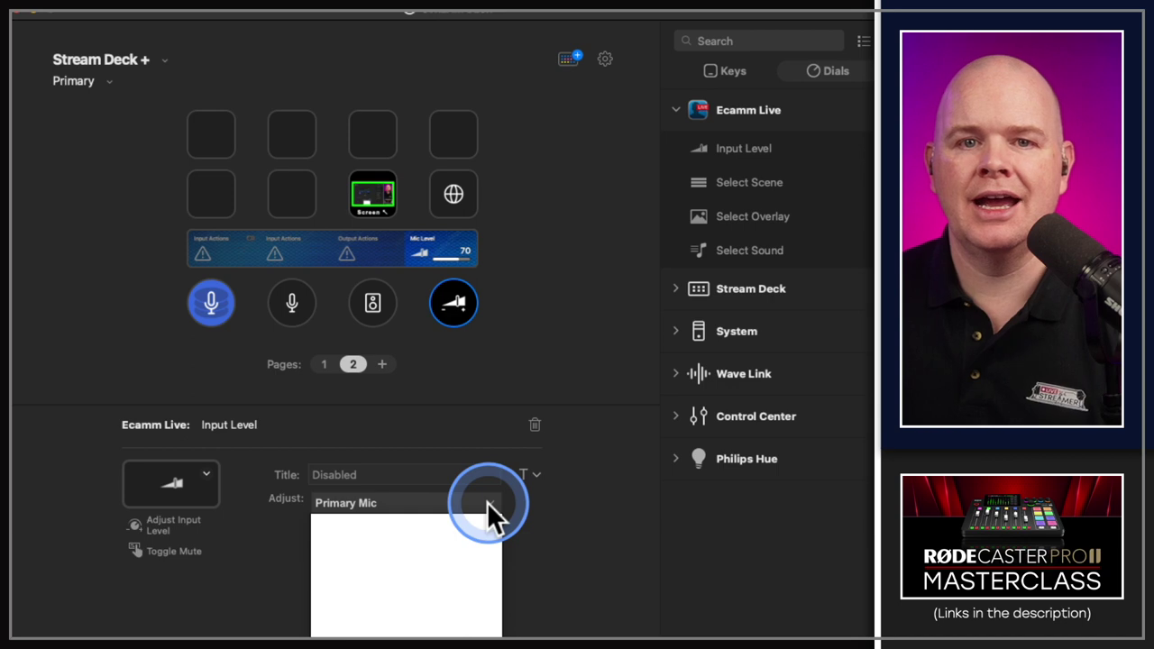
click(487, 502)
click(487, 502)
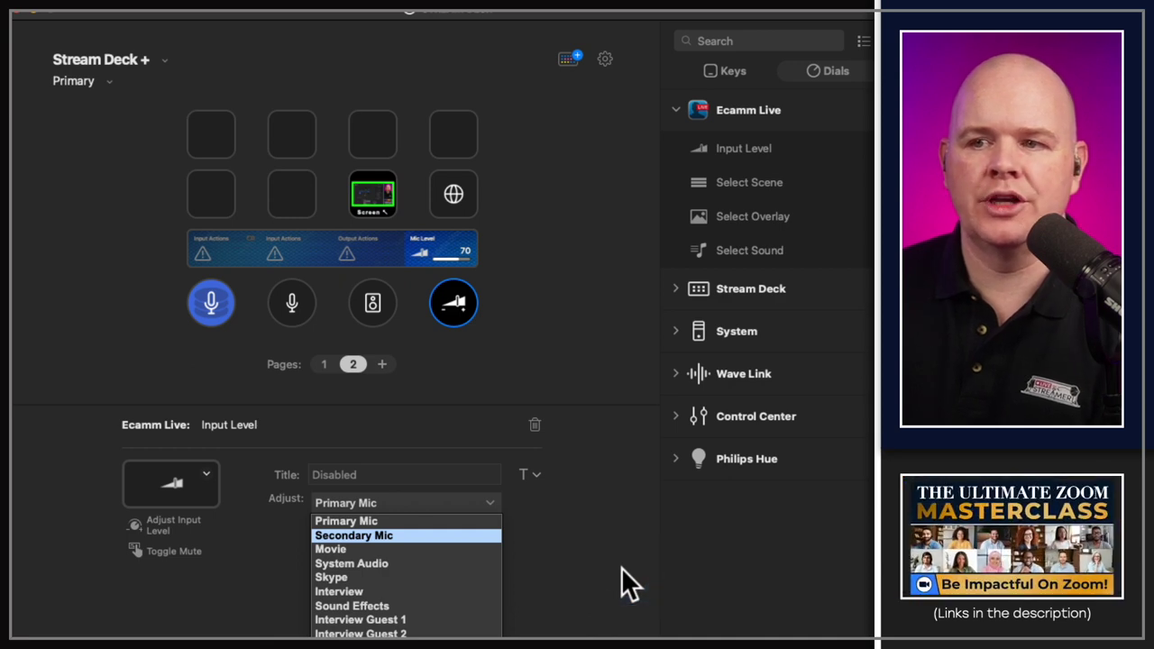
click(601, 442)
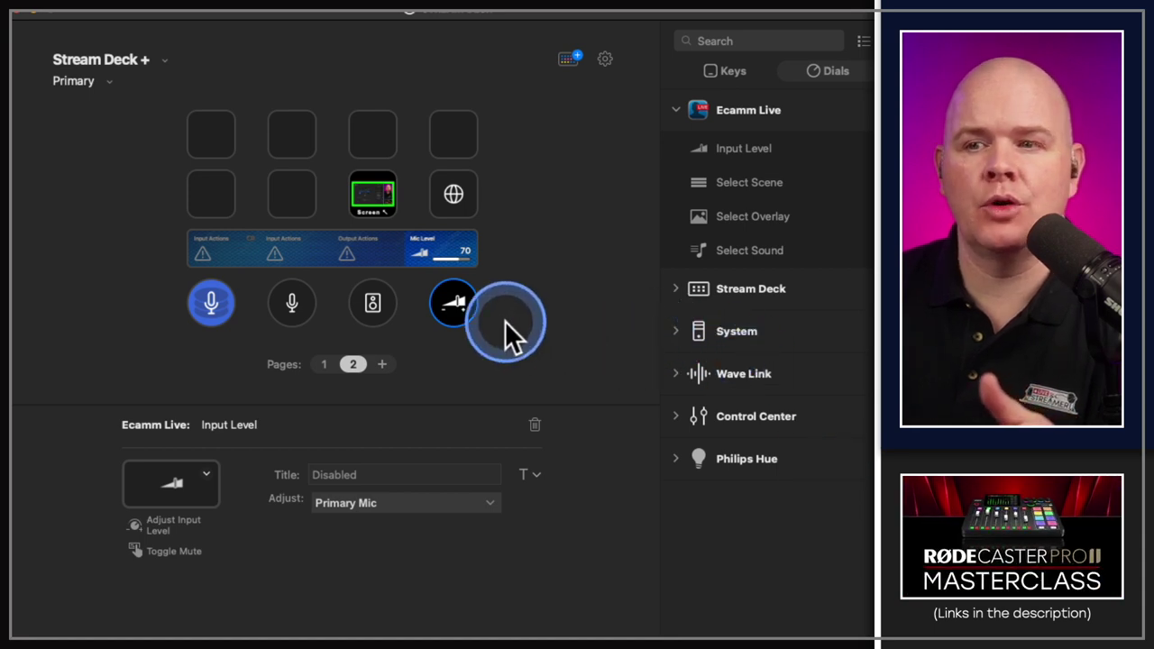
Replace the Wave Link Output Actions dial with a dial stack containing three Ecamm Live Input Level actions.
click(381, 307)
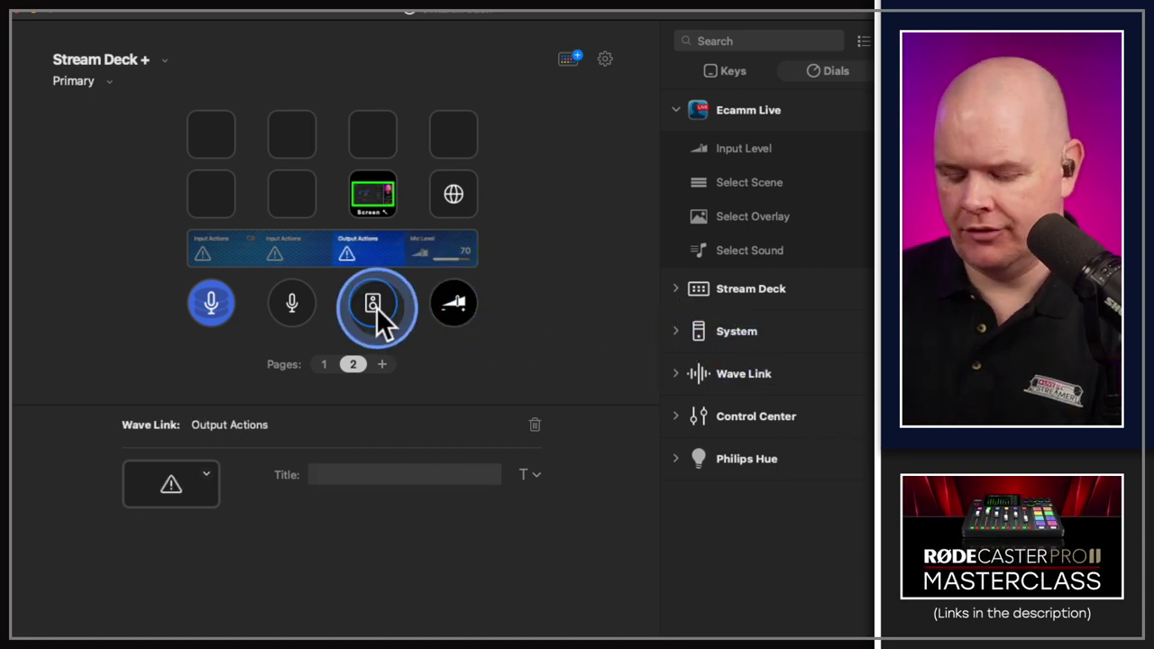
drag(377, 302, 323, 311)
click(620, 286)
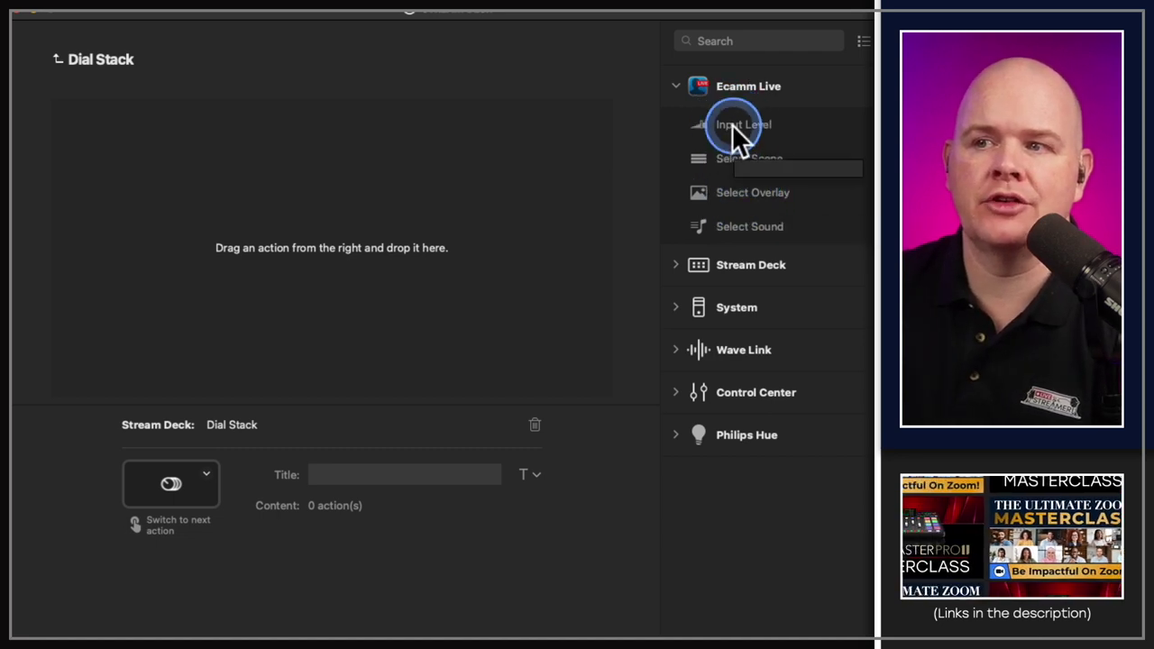
drag(732, 124, 356, 162)
drag(743, 124, 229, 157)
Set the second Input Level action in the dial stack to adjust the Secondary Mic.
click(221, 146)
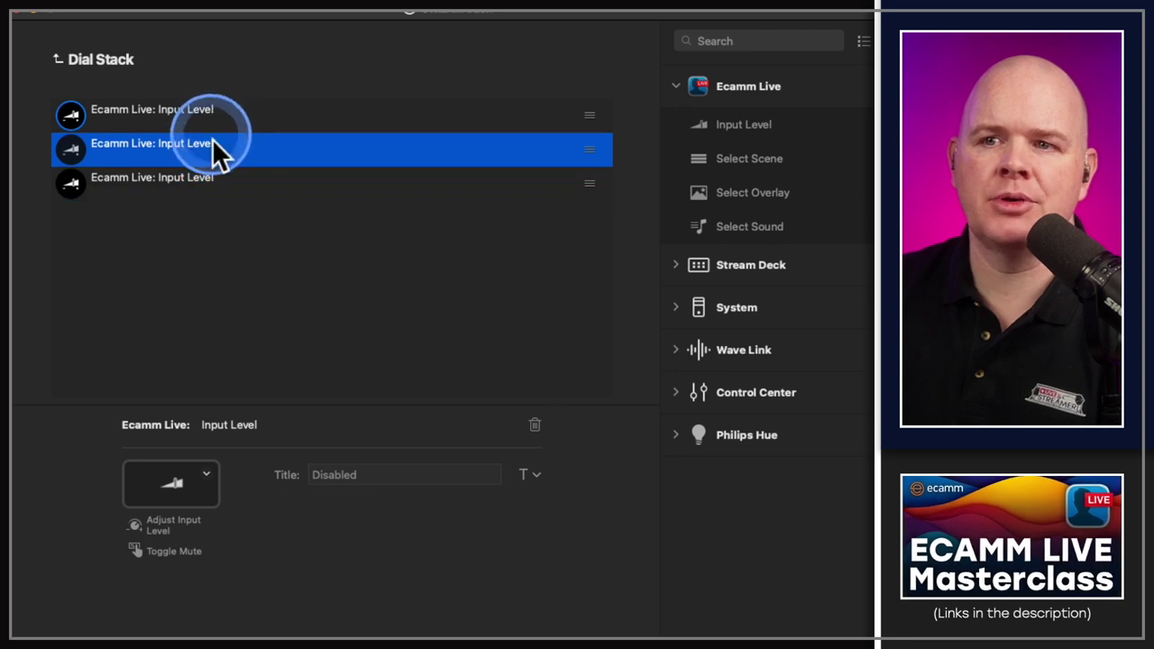
click(322, 537)
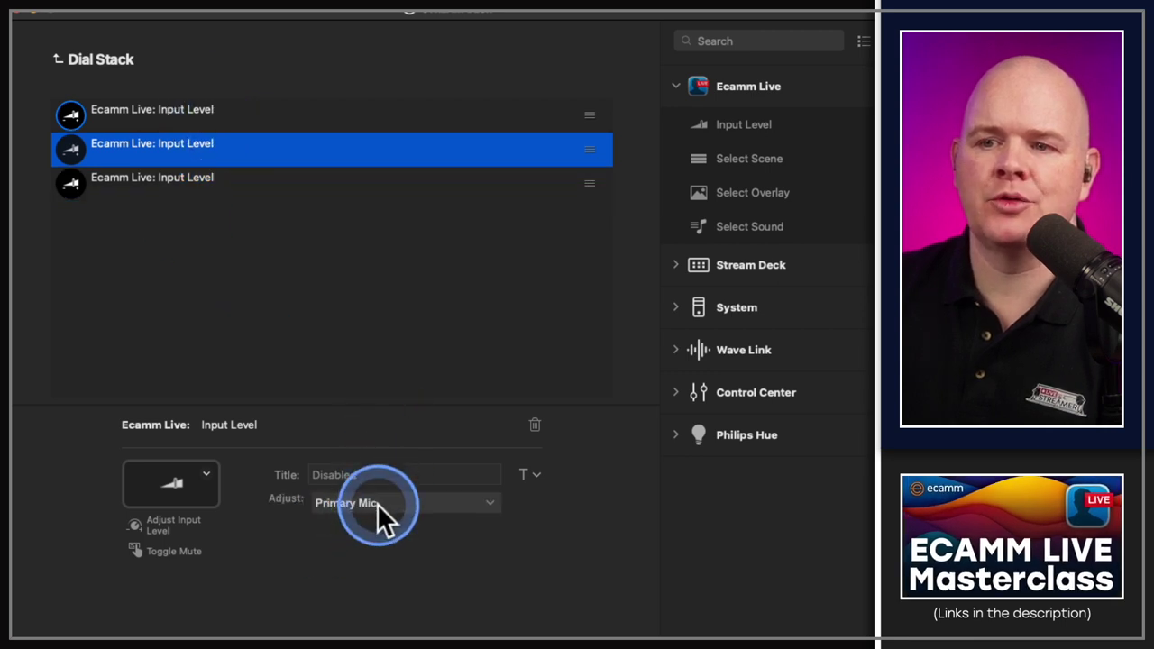
click(491, 501)
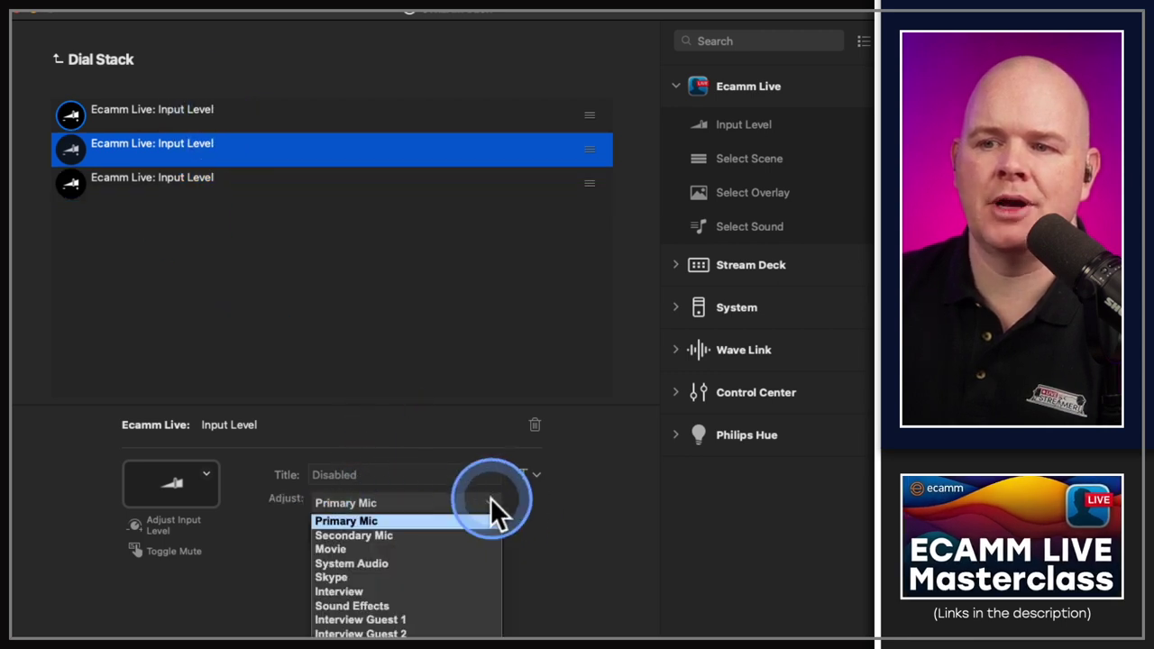
click(410, 541)
Set the third Input Level action in the dial stack to adjust the Movie audio and return to the device layout.
click(194, 184)
click(528, 472)
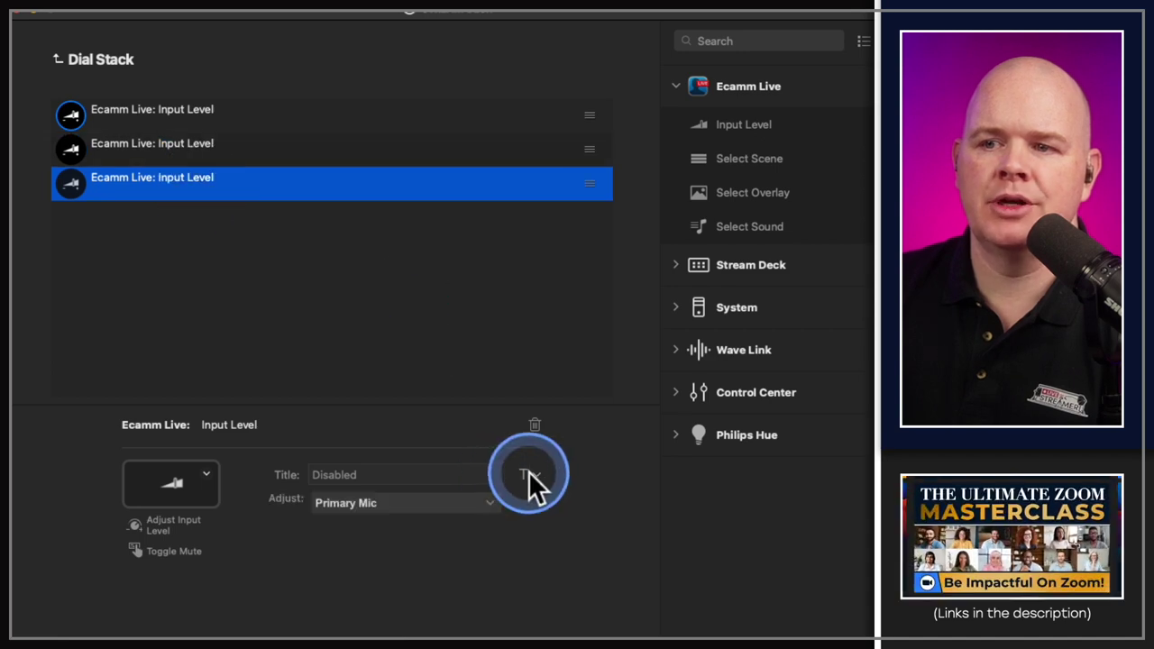
click(483, 483)
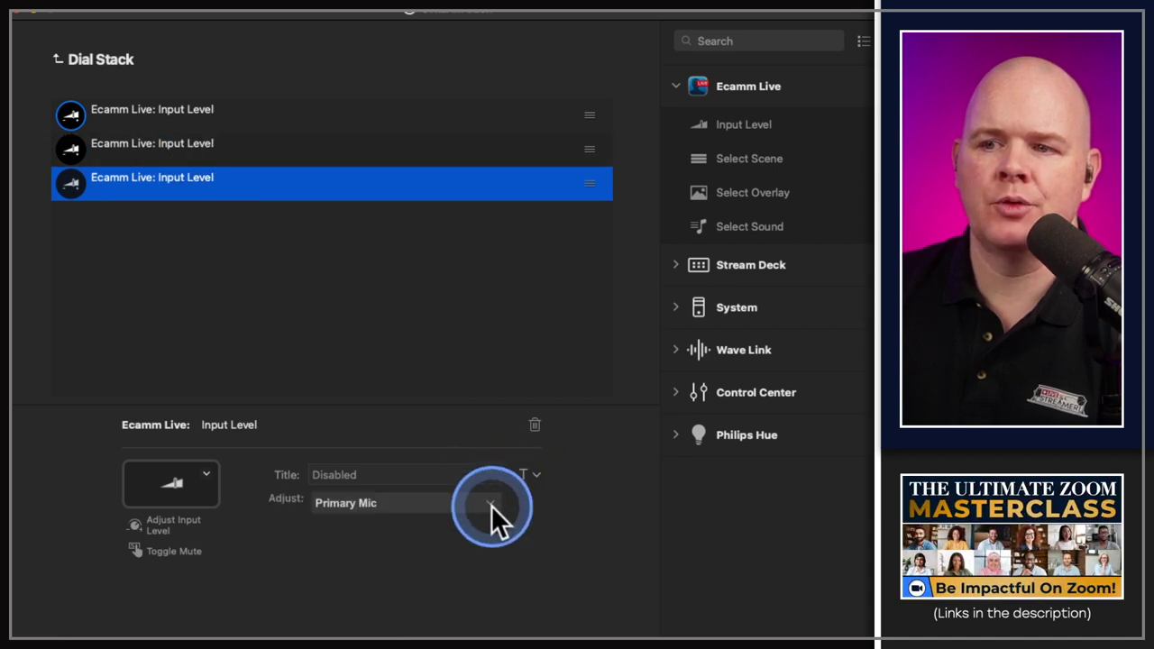
click(489, 505)
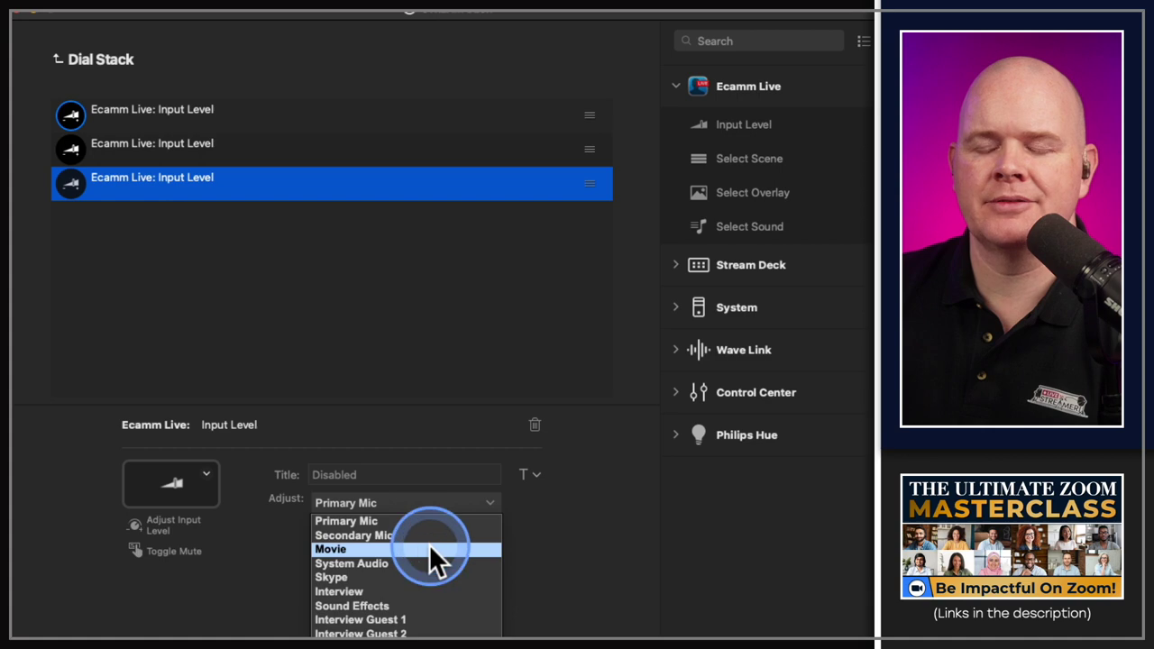
click(430, 546)
click(334, 348)
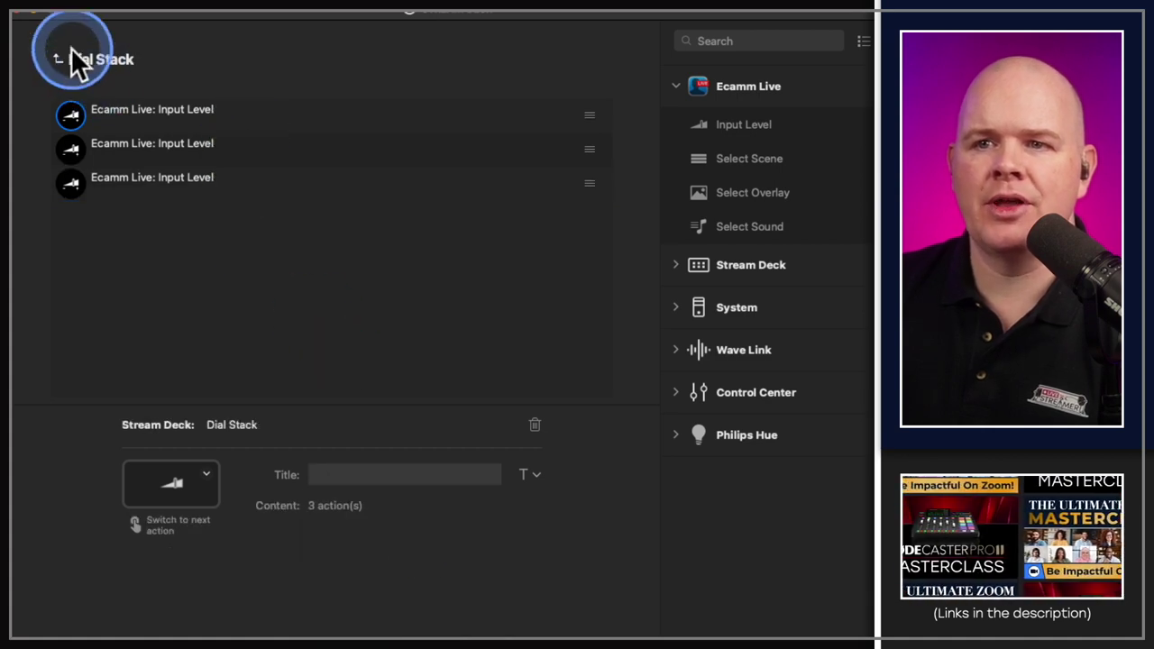
click(58, 58)
Check the new dial stack on page 2 by switching through its Input Level actions on the touch strip.
click(291, 250)
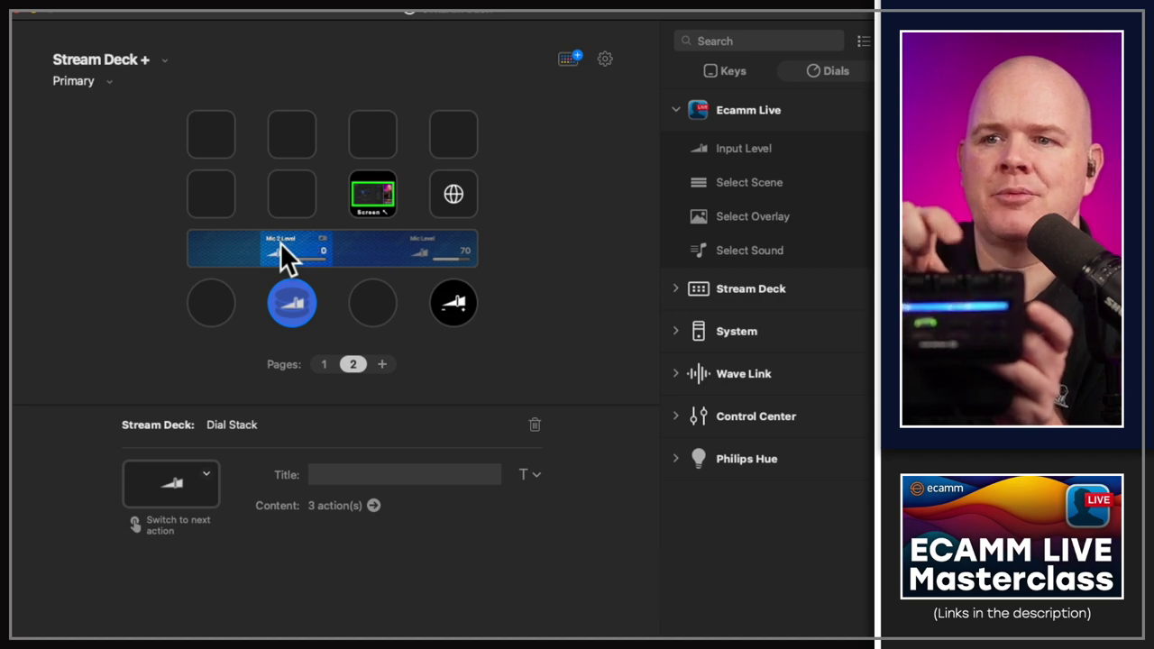
click(293, 242)
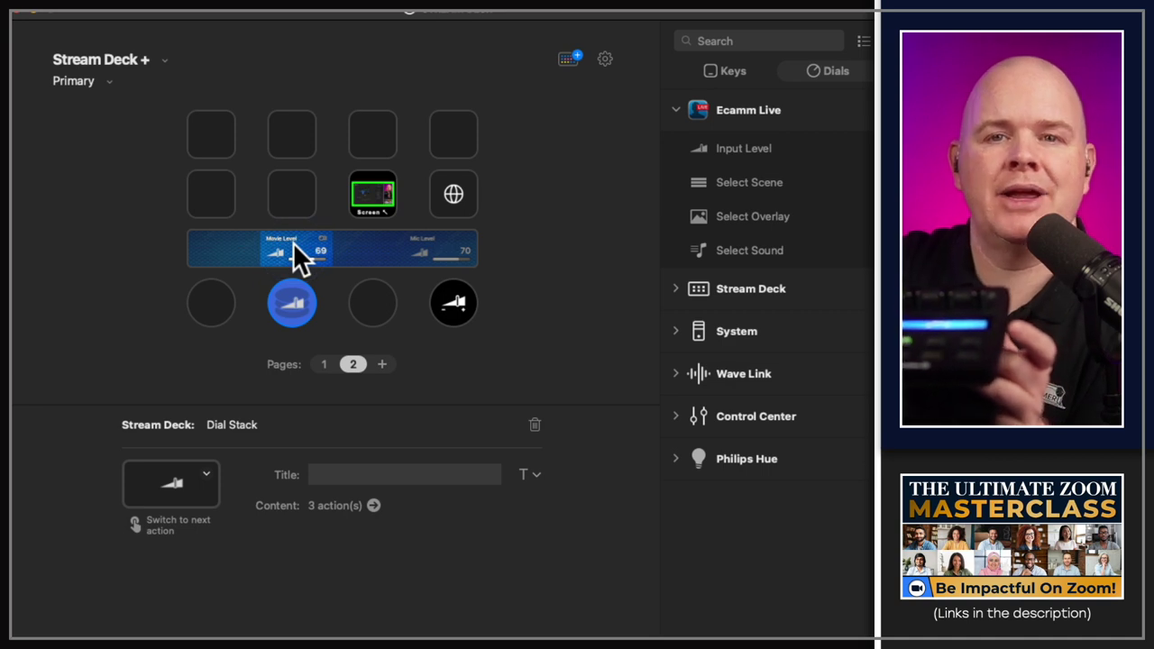
click(290, 244)
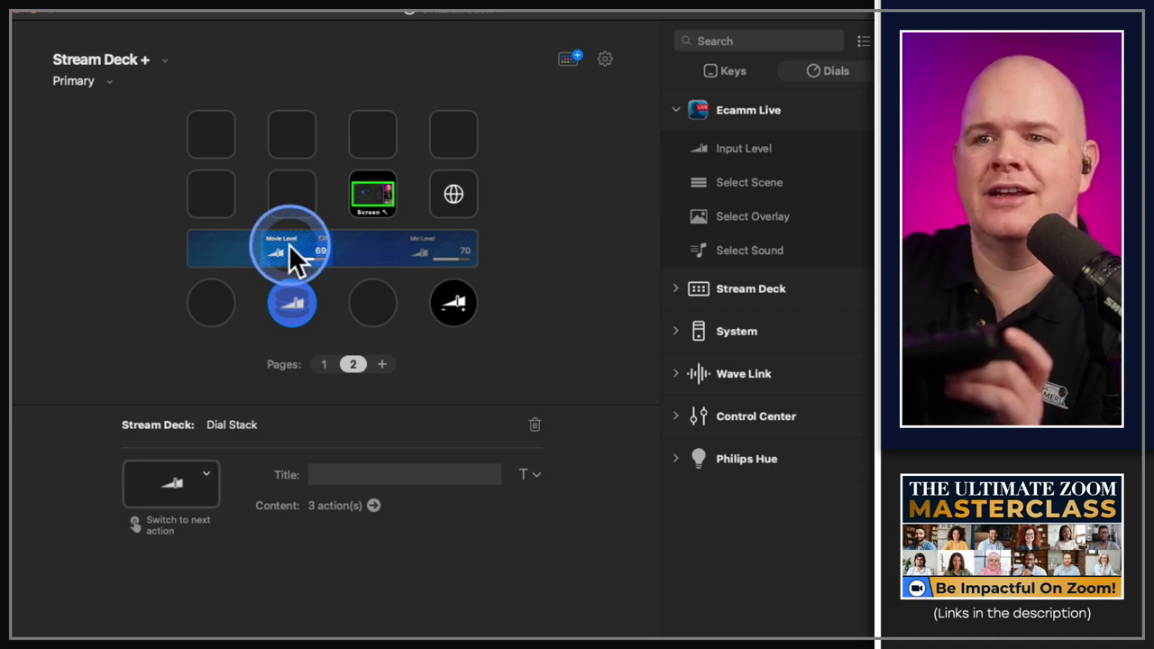
Go to page 1 and review the touch strip's dial stacks for the Ecamm Live input and guest levels.
drag(227, 244, 315, 251)
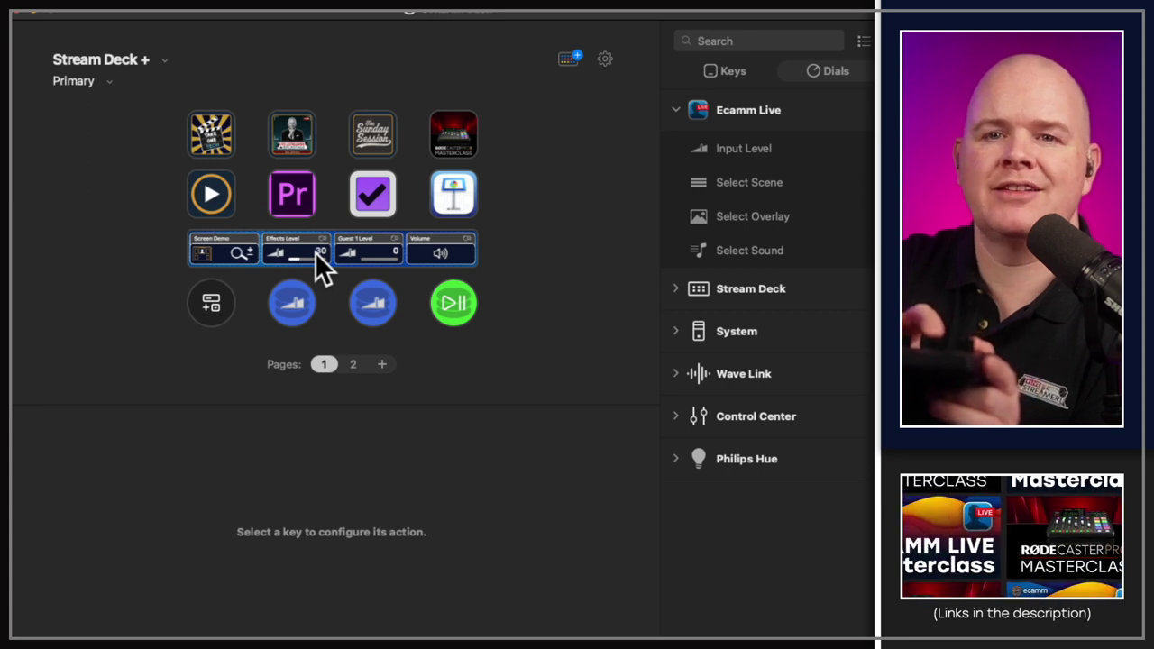
click(273, 215)
click(303, 240)
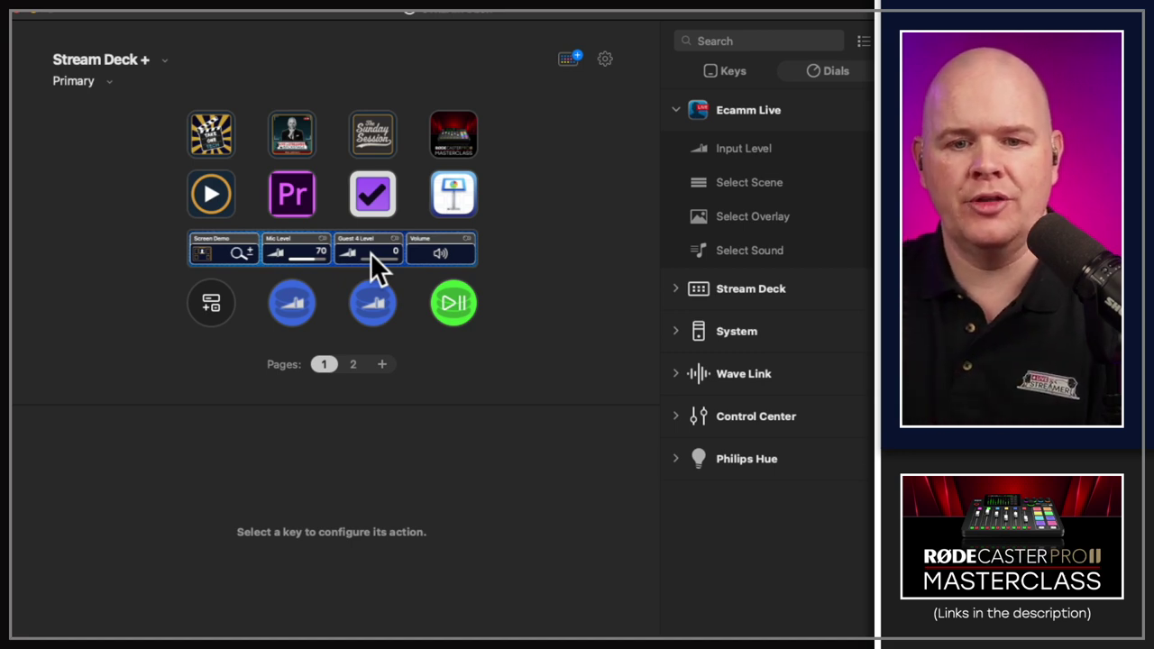
drag(370, 253, 323, 255)
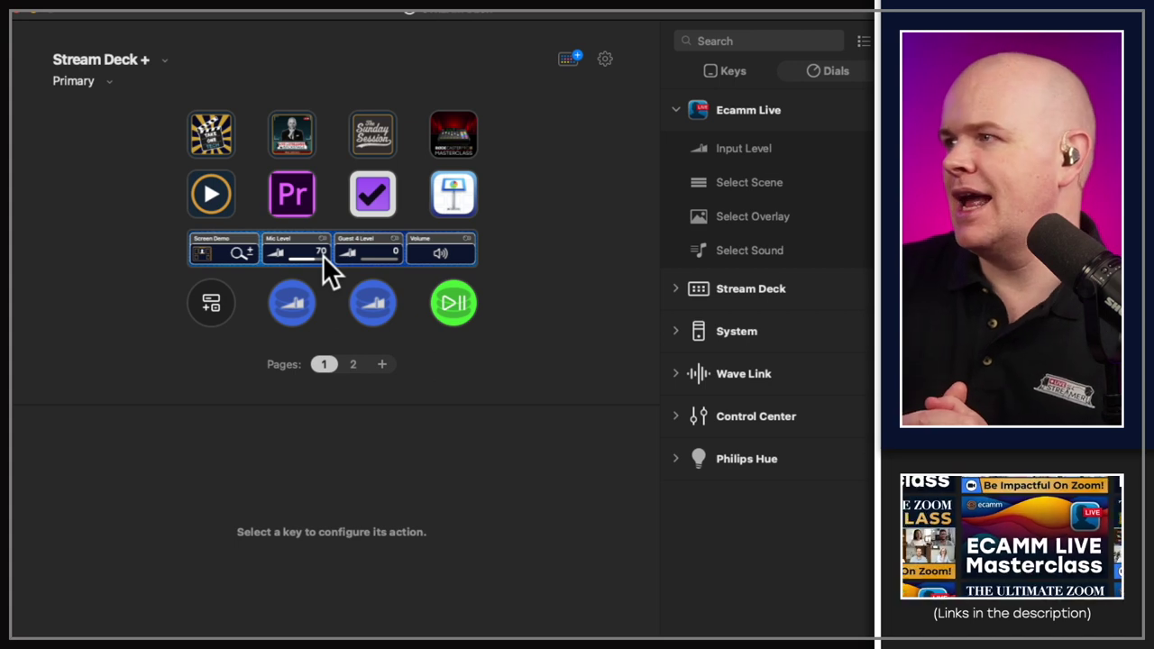